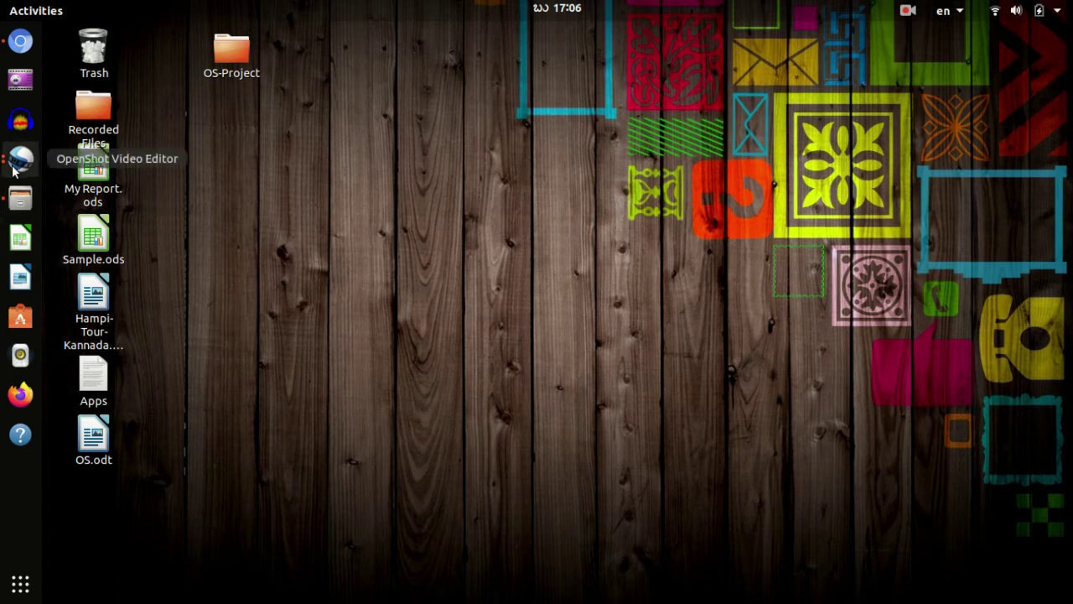
Step: Switch to OpenShot Video Editor with the Os p1 slide project and look through its imported project files
{"action": "left_click", "coordinate": [21, 158]}
{"action": "left_click", "coordinate": [208, 134]}
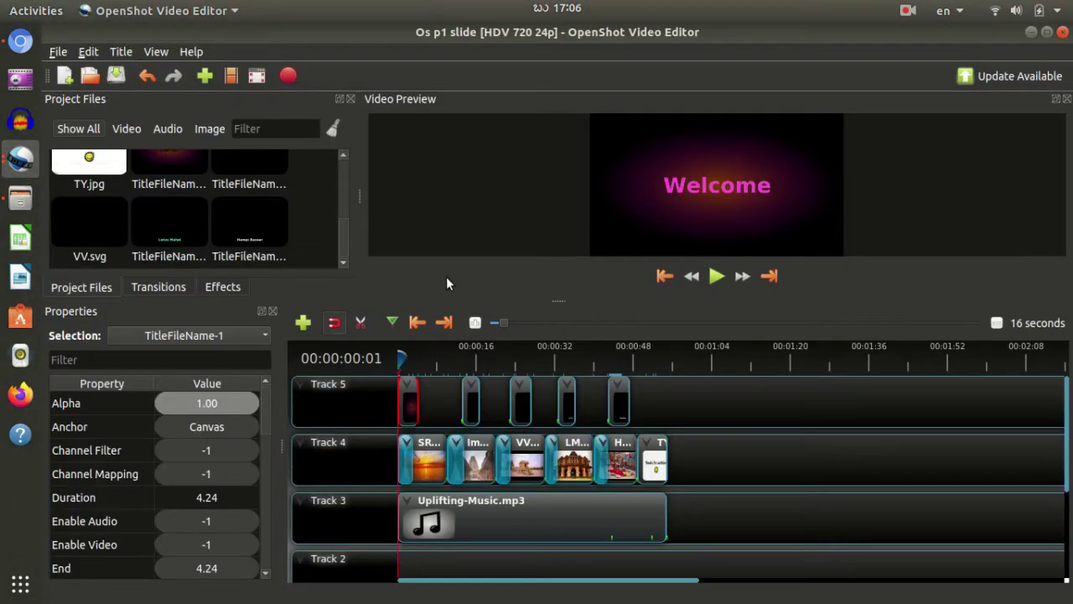
{"action": "scroll", "coordinate": [192, 176], "scroll_direction": "up", "scroll_amount": 5}
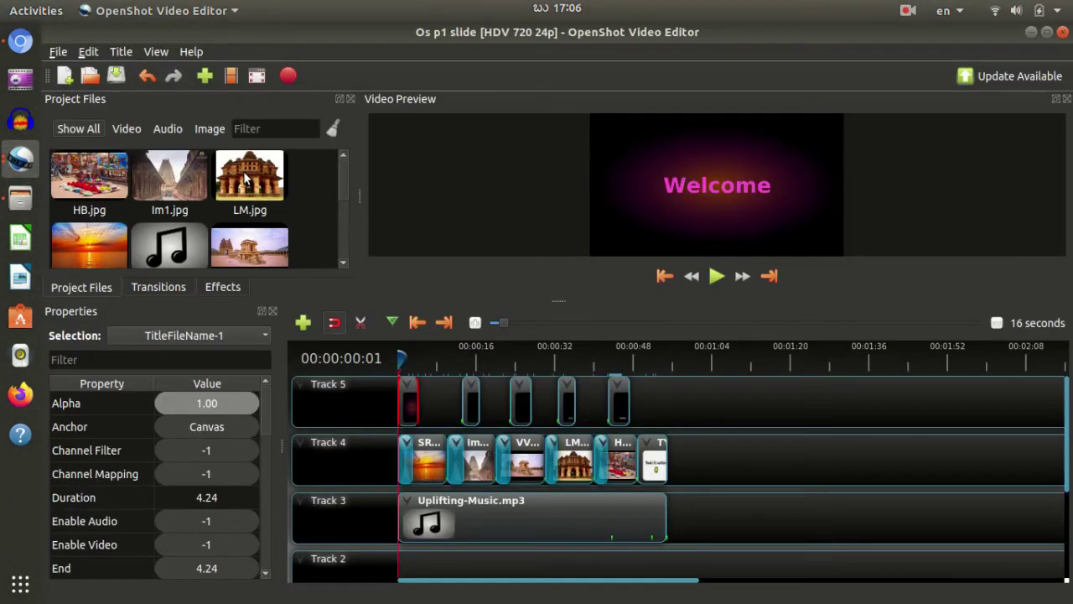
{"action": "left_click", "coordinate": [151, 187]}
{"action": "key", "text": "Return"}
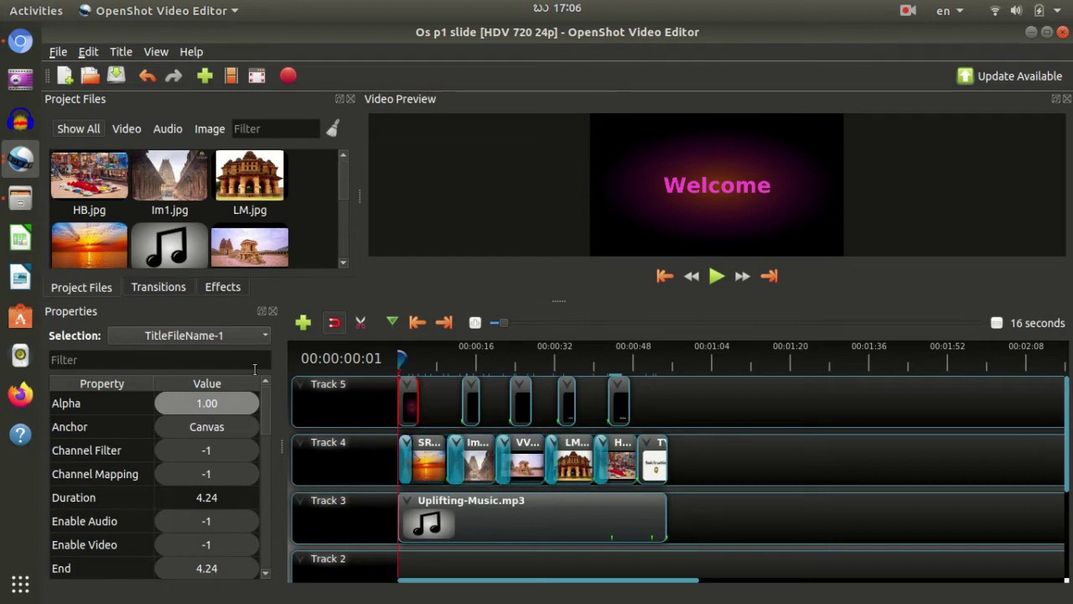
Step: Review the slideshow's transitions, preview its titled images at several points along the timeline, and inspect the Uplifting-Music.mp3 clip
{"action": "left_click", "coordinate": [156, 289]}
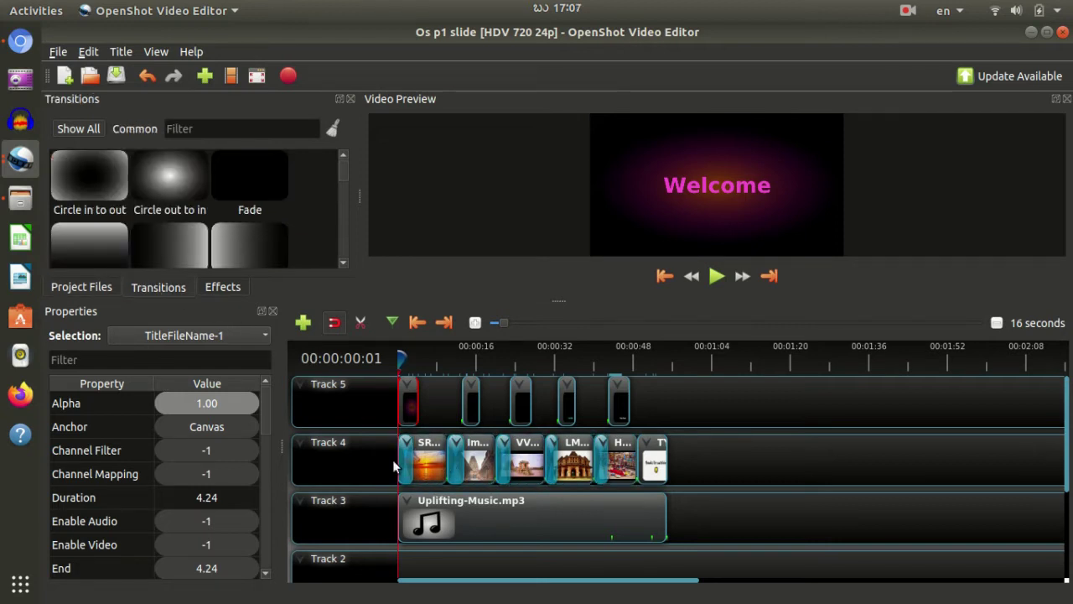
{"action": "left_click", "coordinate": [429, 460]}
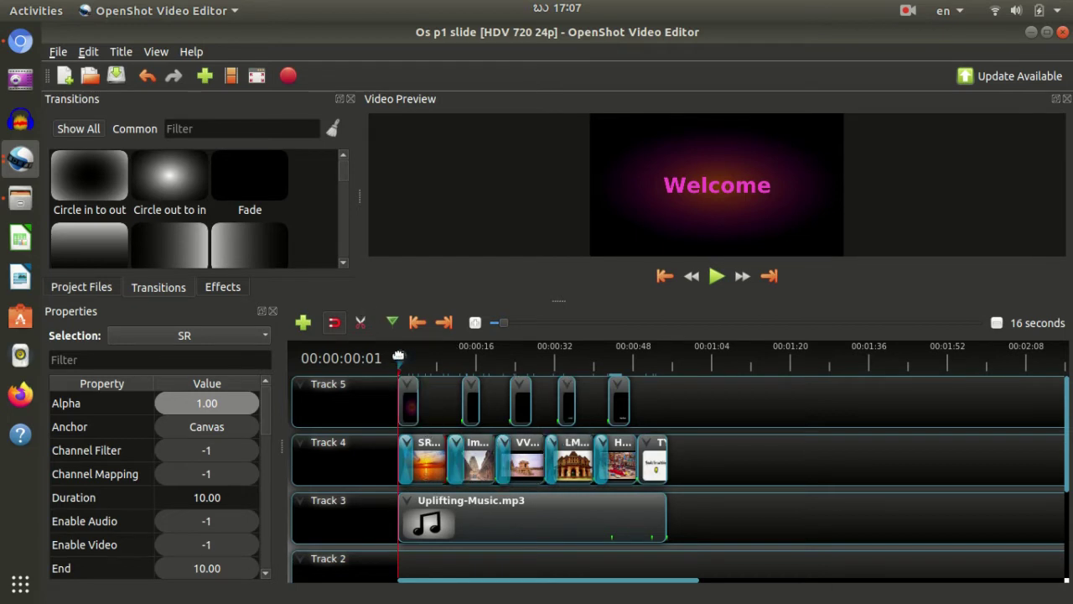
{"action": "left_click", "coordinate": [412, 358]}
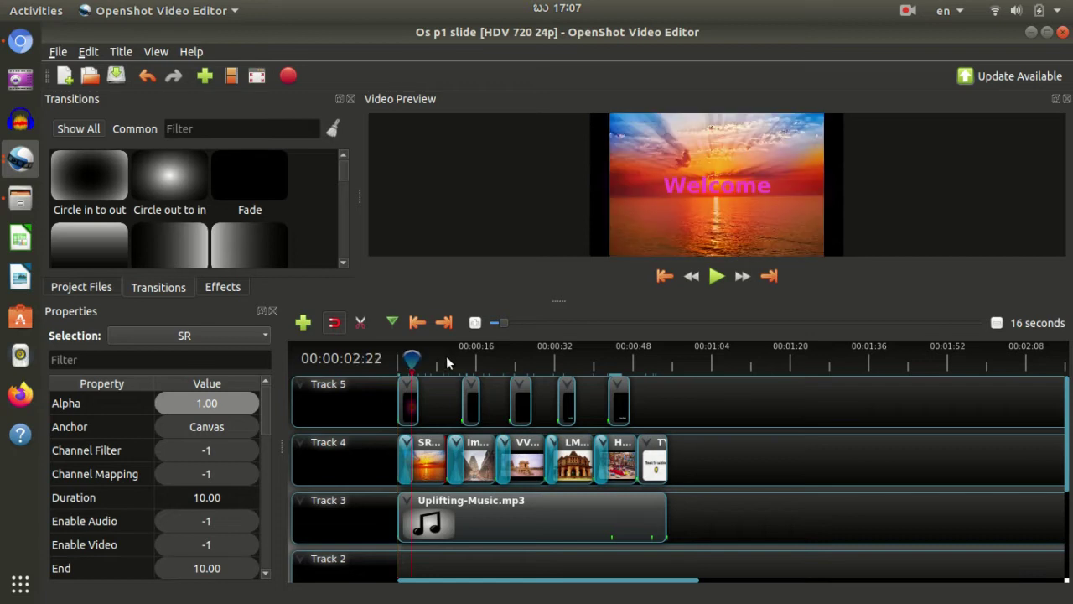
{"action": "left_click", "coordinate": [468, 358]}
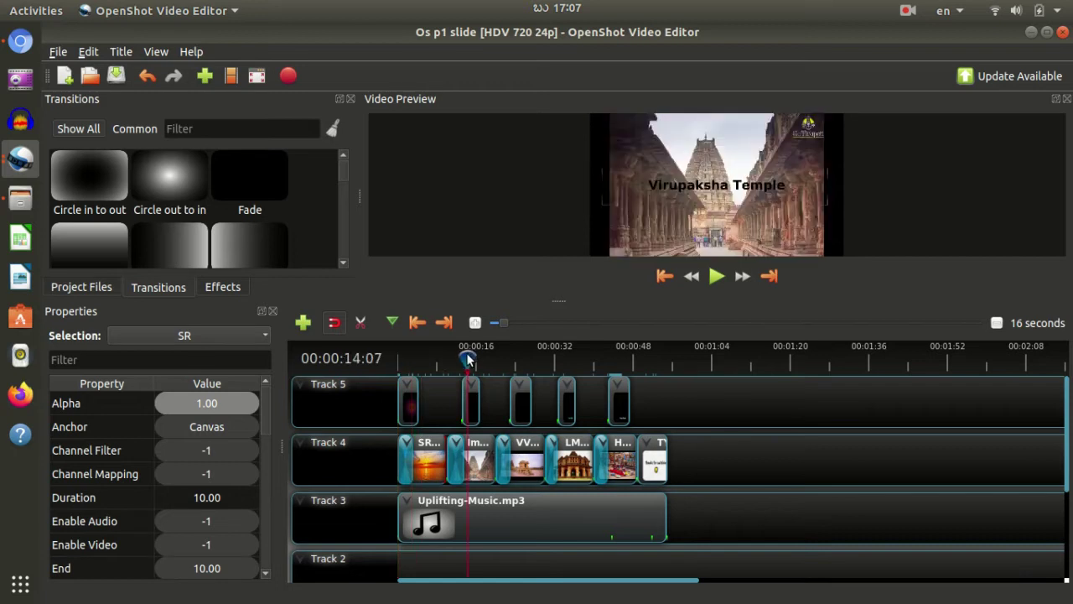
{"action": "left_click", "coordinate": [517, 361]}
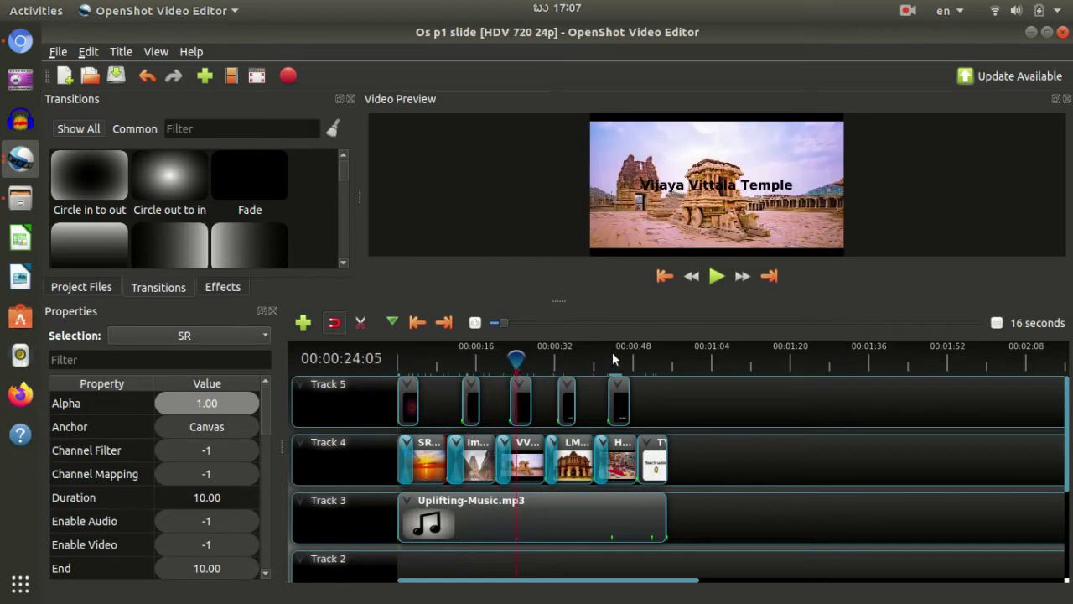
{"action": "left_click", "coordinate": [614, 359]}
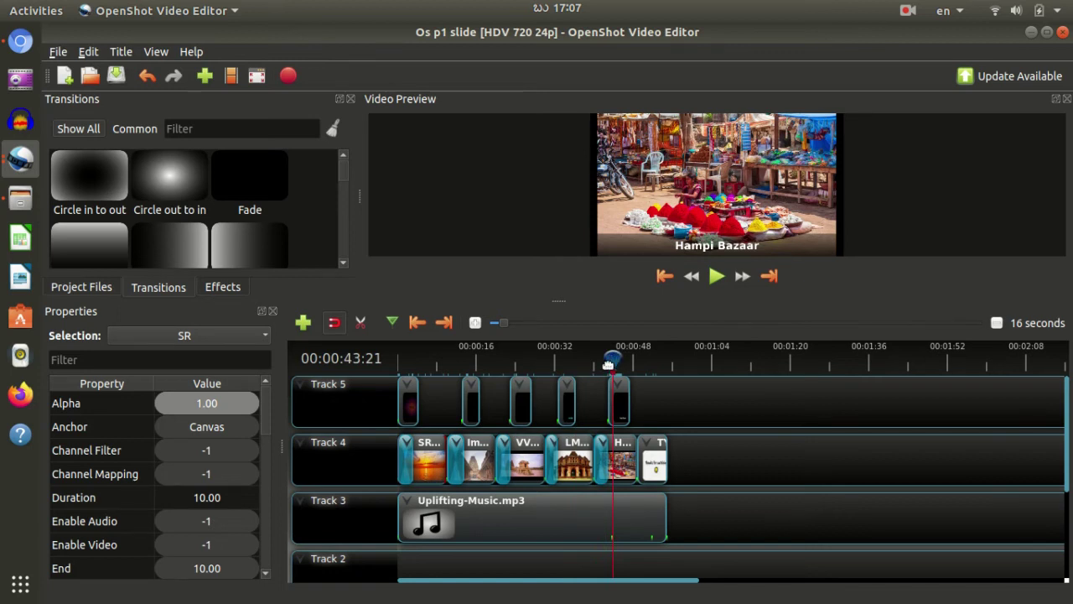
{"action": "left_click", "coordinate": [512, 515]}
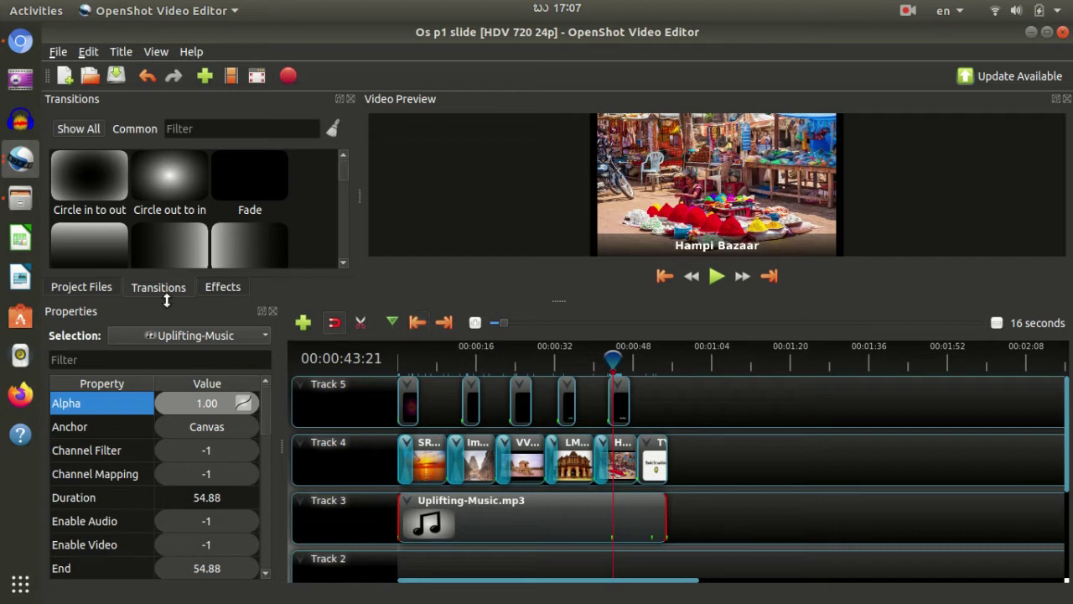
Step: Look through the available effects and transitions alongside the slideshow's project files
{"action": "left_click", "coordinate": [221, 289]}
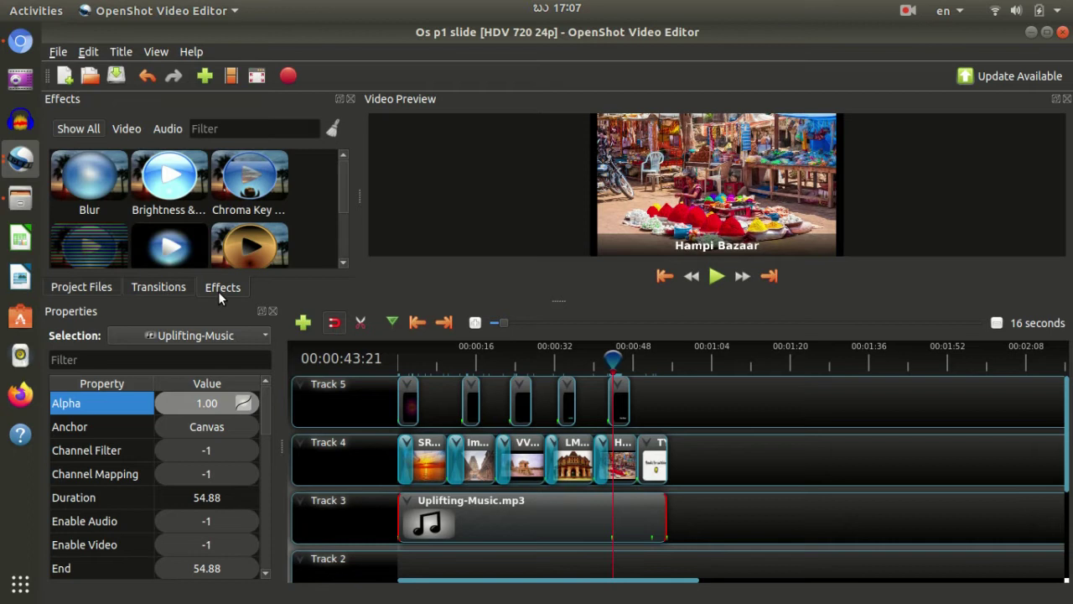
{"action": "left_click", "coordinate": [163, 288]}
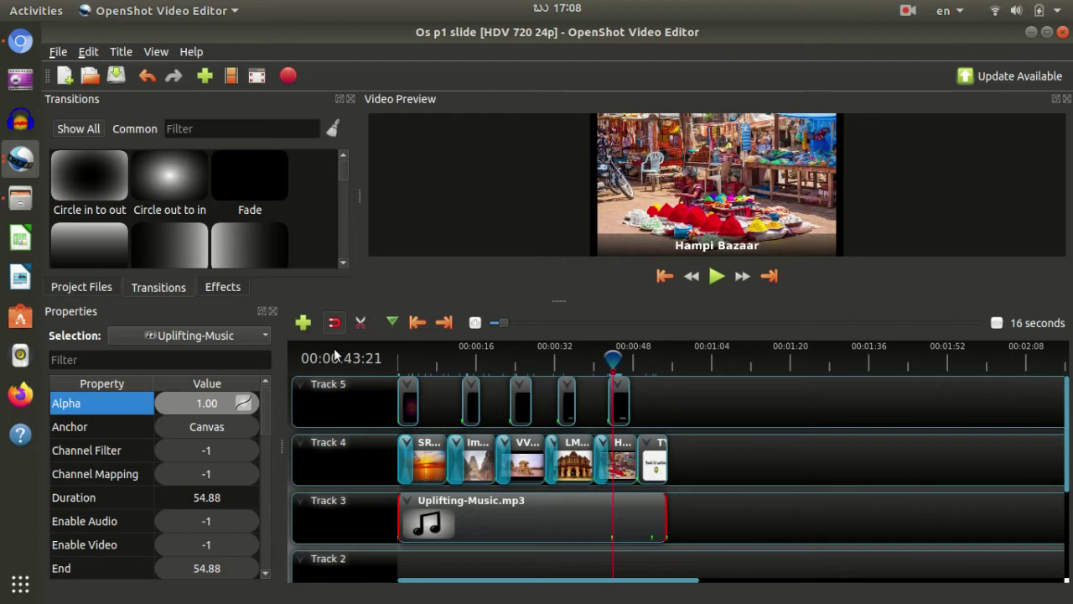
{"action": "left_click", "coordinate": [97, 287]}
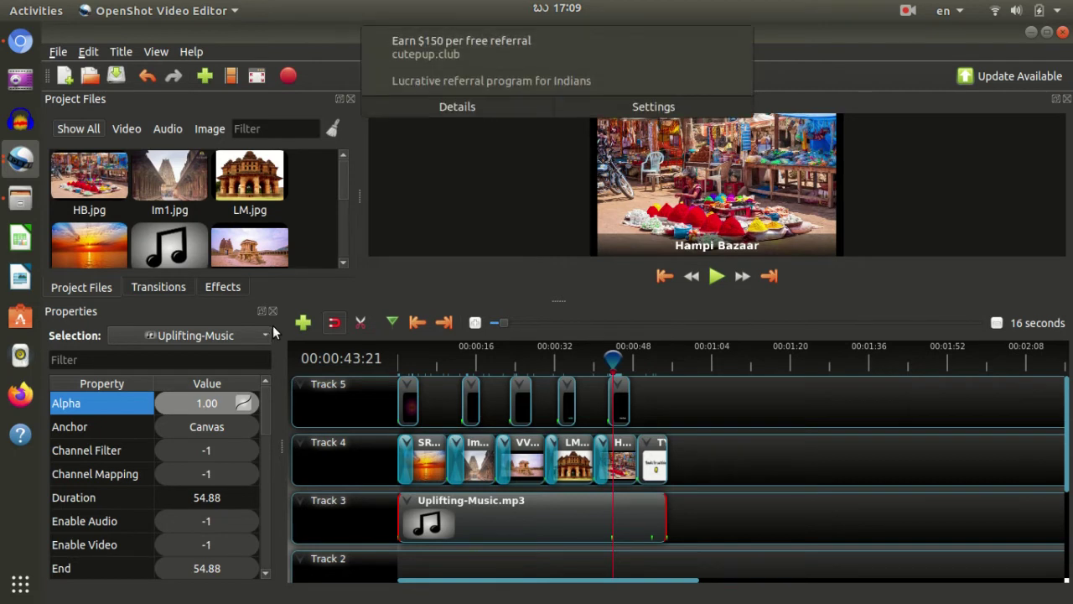
{"action": "left_click", "coordinate": [155, 293]}
{"action": "left_click", "coordinate": [210, 286]}
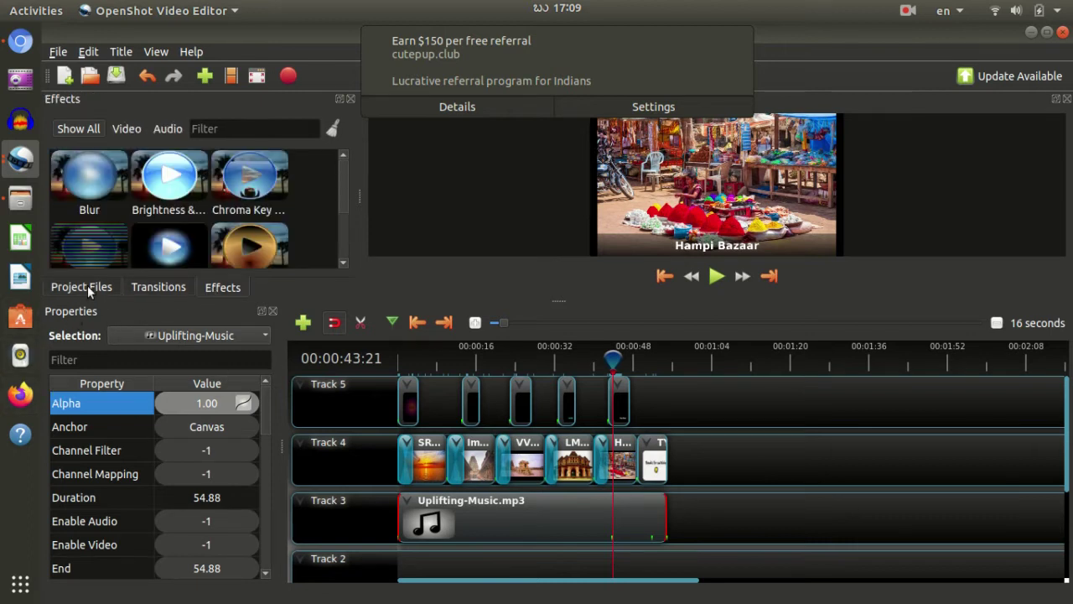
{"action": "left_click", "coordinate": [87, 287]}
{"action": "left_click", "coordinate": [141, 290]}
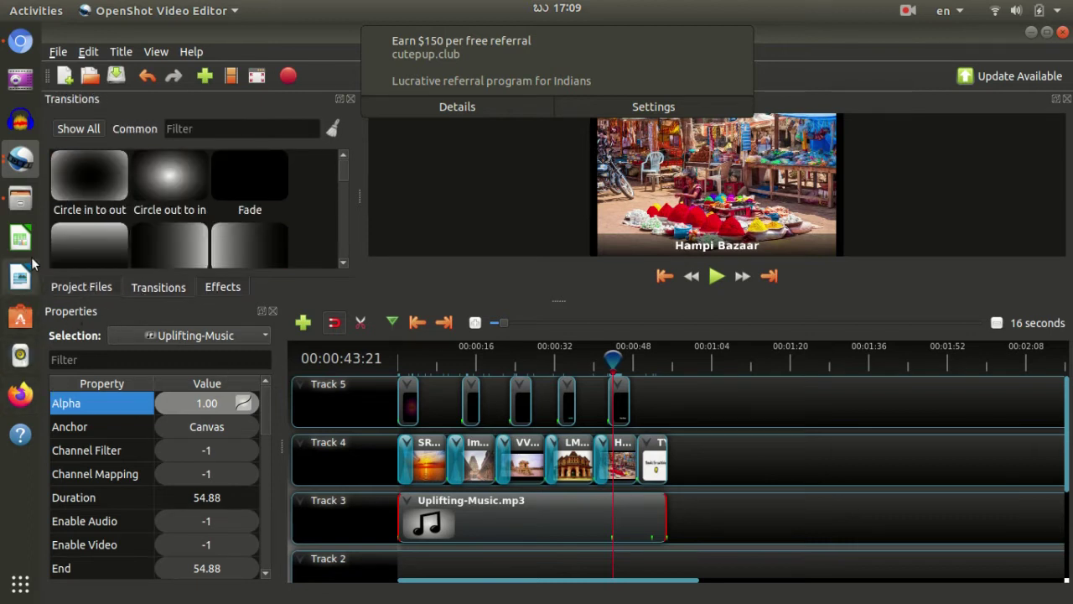
Step: Import the Big Buck Bunny 60fps 4K video from the P2 folder into the empty Untitled Project
{"action": "left_click", "coordinate": [20, 159]}
{"action": "left_click", "coordinate": [165, 220]}
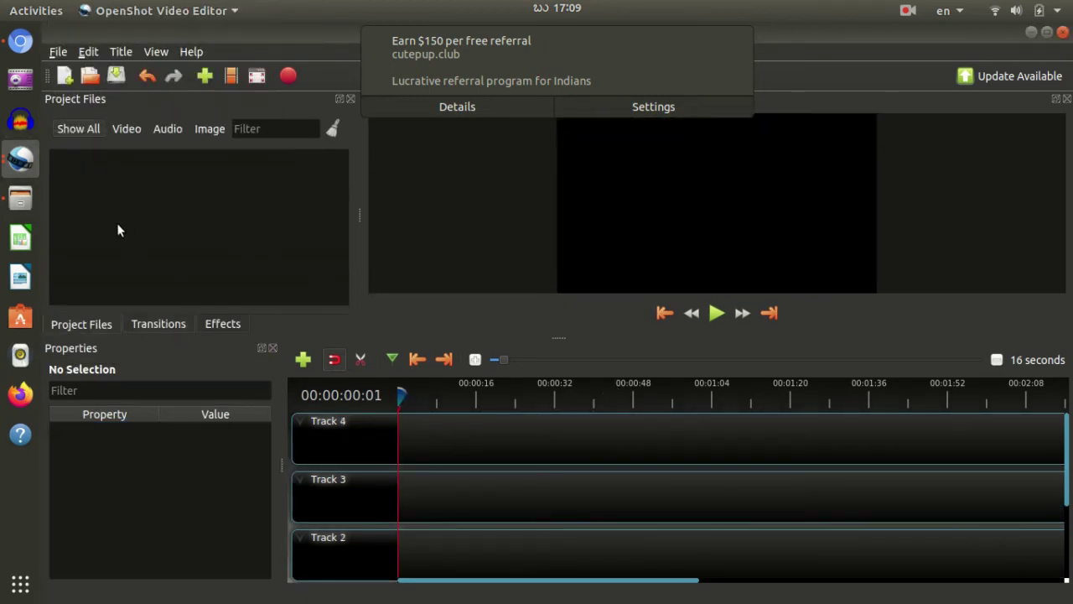
{"action": "left_click", "coordinate": [20, 198]}
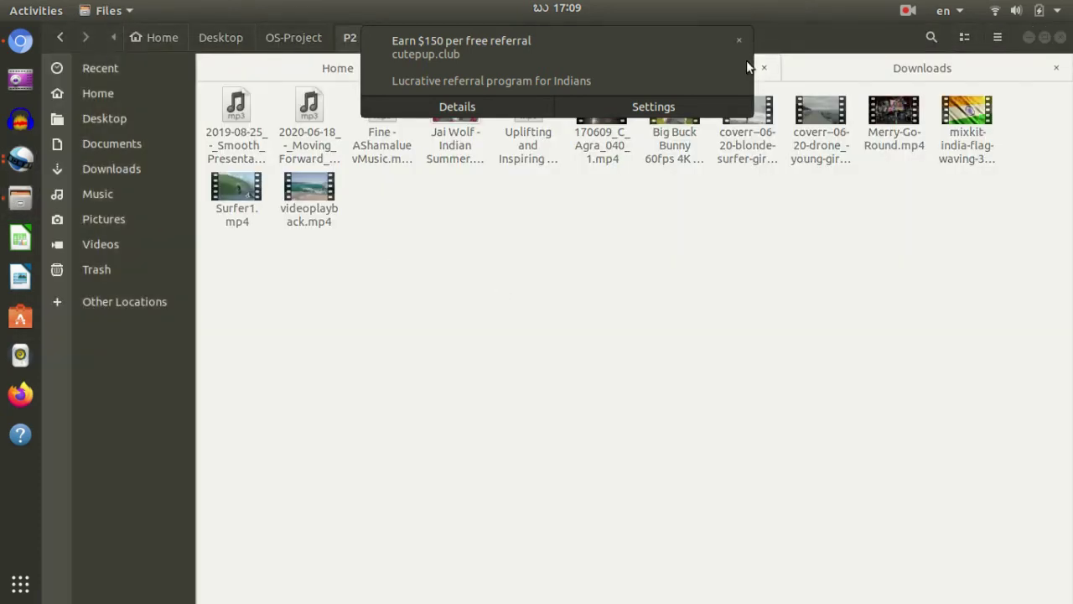
{"action": "mouse_move", "coordinate": [739, 40]}
{"action": "left_click", "coordinate": [743, 40]}
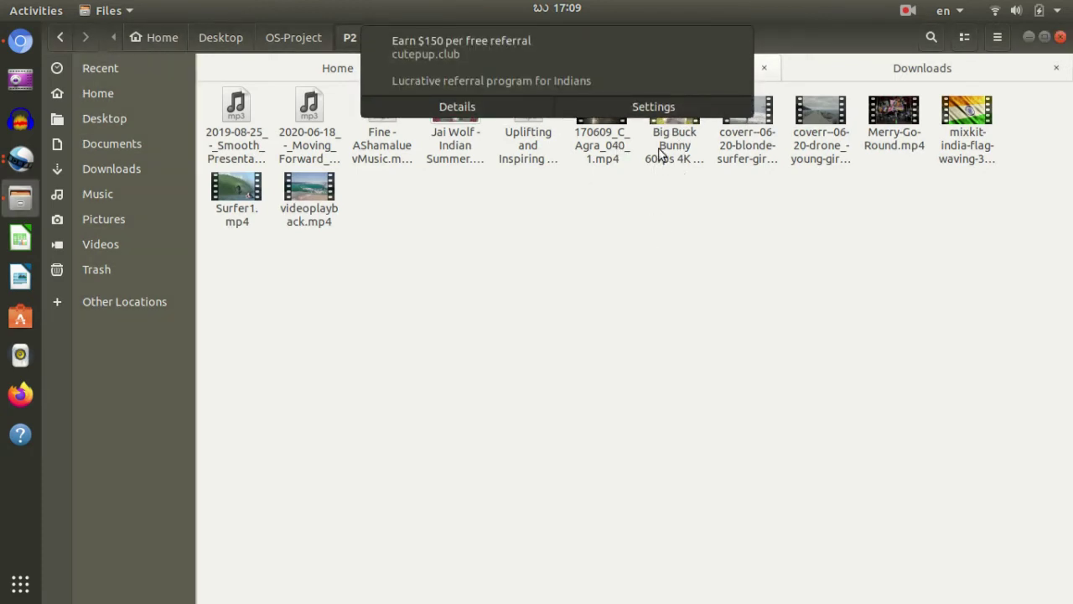
{"action": "left_click_drag", "start_coordinate": [674, 117], "coordinate": [646, 282]}
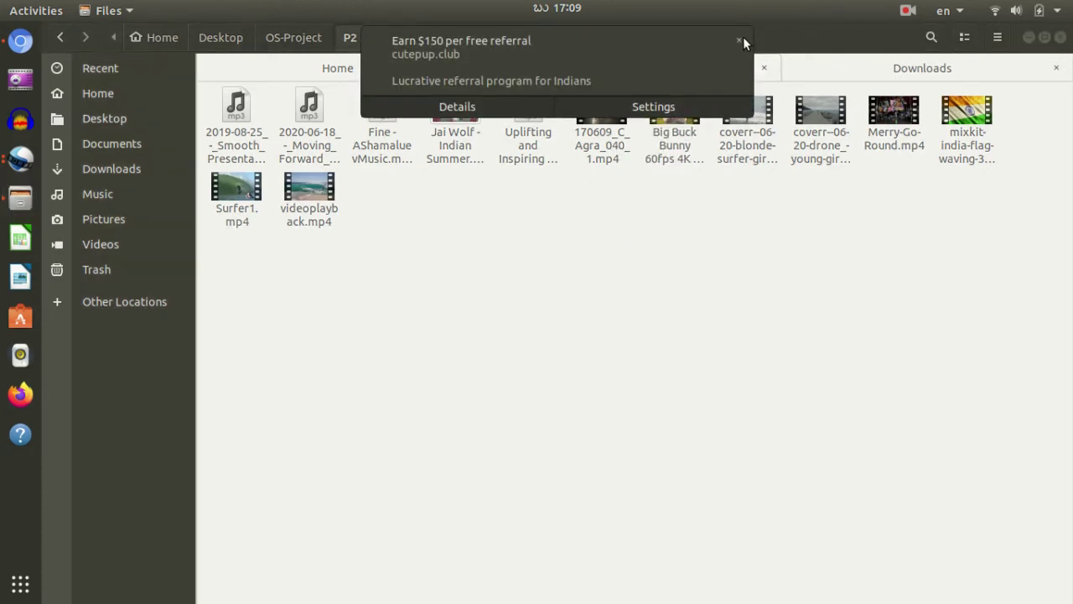
{"action": "left_click", "coordinate": [739, 40]}
{"action": "left_click_drag", "start_coordinate": [677, 114], "coordinate": [524, 284]}
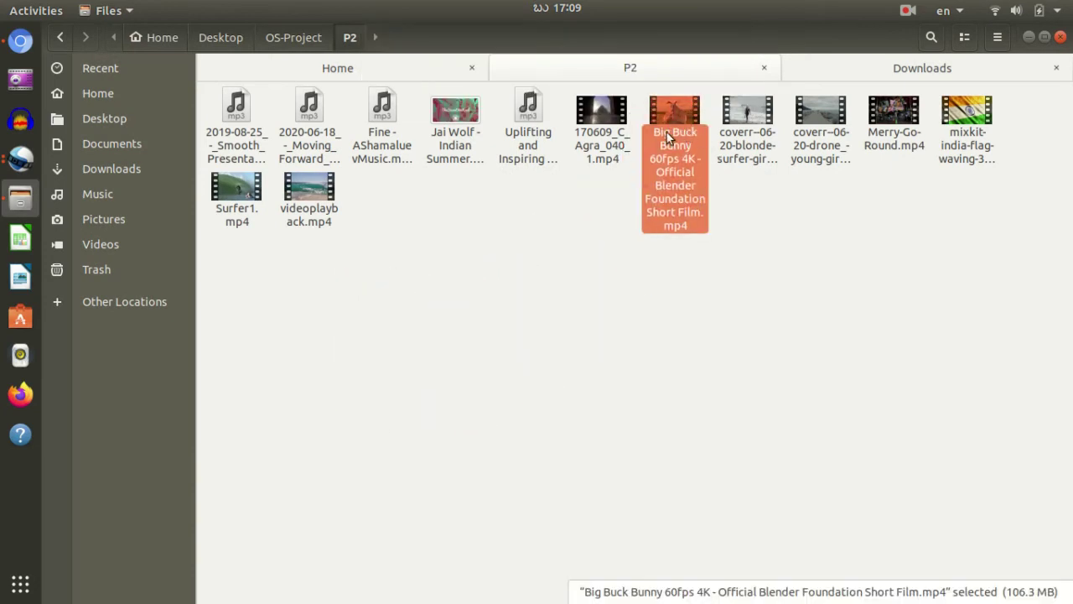
{"action": "left_click_drag", "start_coordinate": [666, 133], "coordinate": [337, 284]}
{"action": "key", "text": "alt+Tab"}
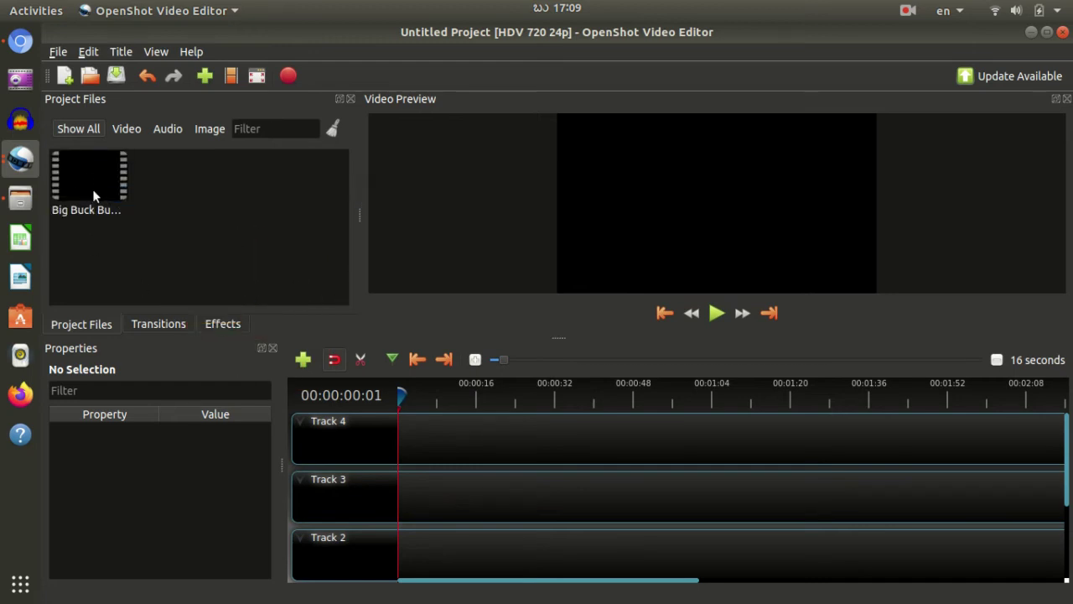
Step: Place the Big Buck Bunny video at the start of Track 4 and play its opening seconds
{"action": "left_click_drag", "start_coordinate": [76, 176], "coordinate": [423, 440]}
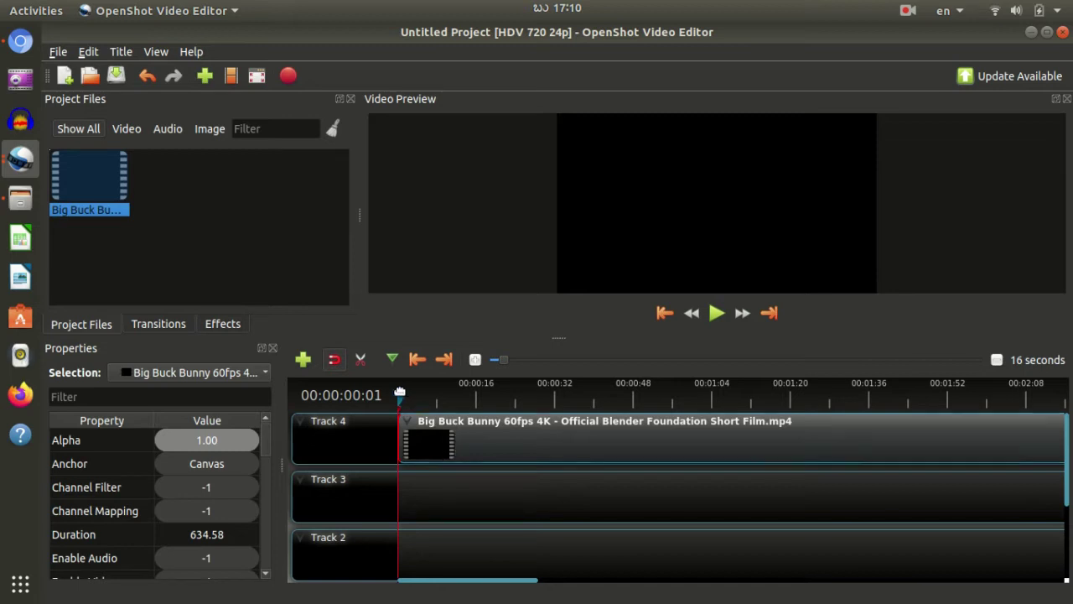
{"action": "key", "text": "space"}
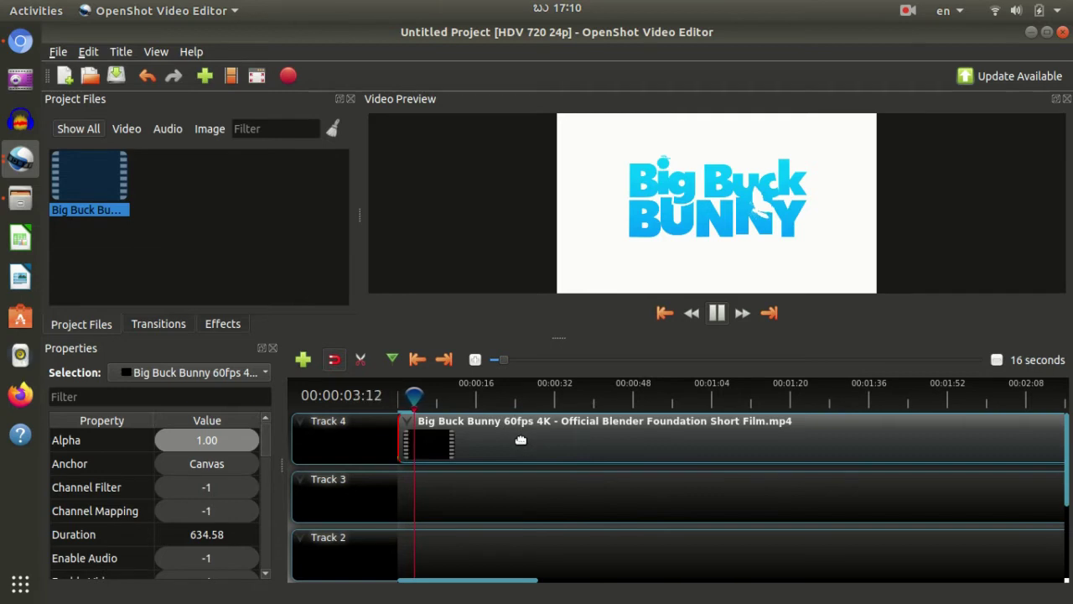
{"action": "key", "text": "space"}
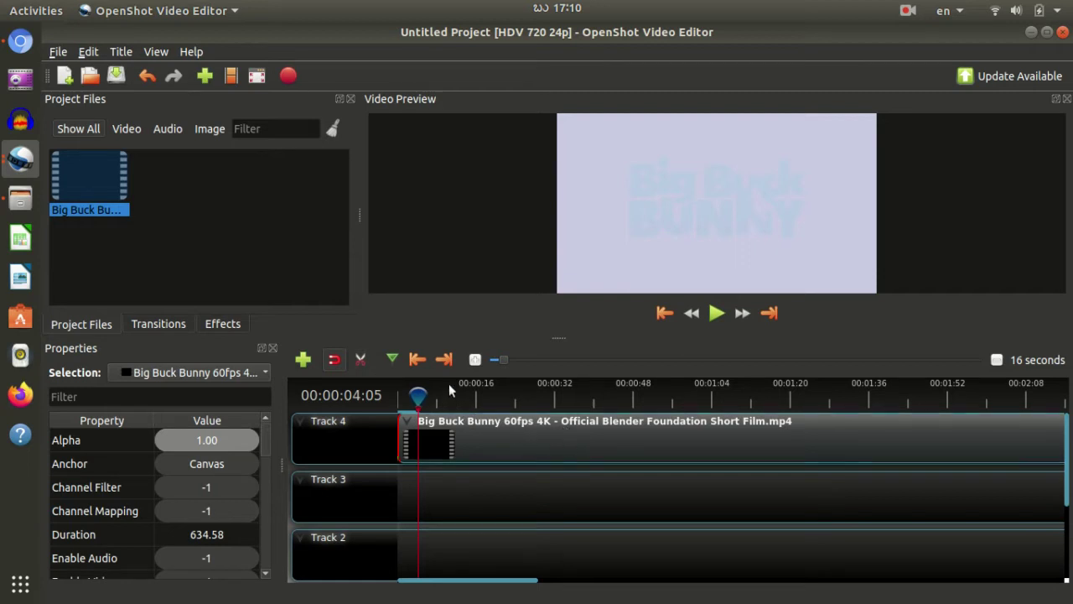
Step: Move the playhead to 00:00:14:22 on the Big Buck Bunny clip and add a marker there
{"action": "left_click_drag", "start_coordinate": [448, 383], "coordinate": [491, 389]}
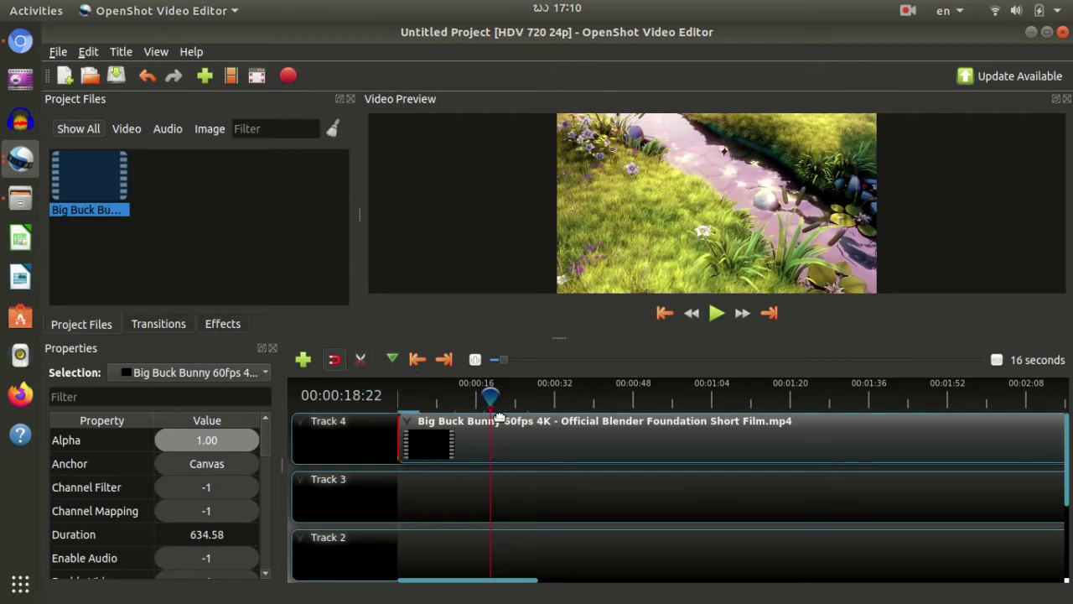
{"action": "left_click_drag", "start_coordinate": [491, 400], "coordinate": [470, 399]}
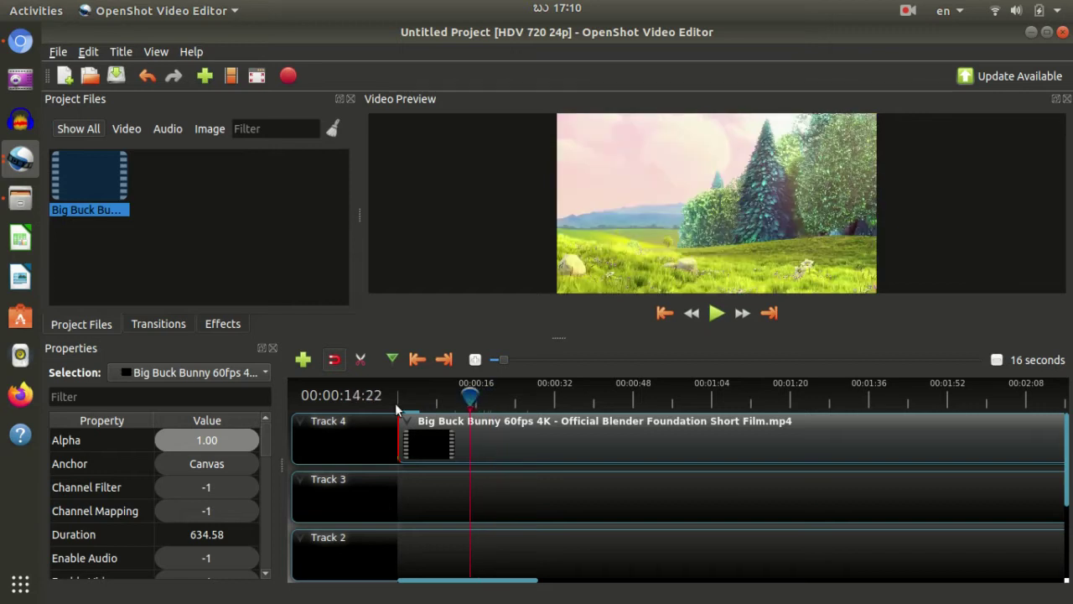
{"action": "left_click", "coordinate": [360, 359]}
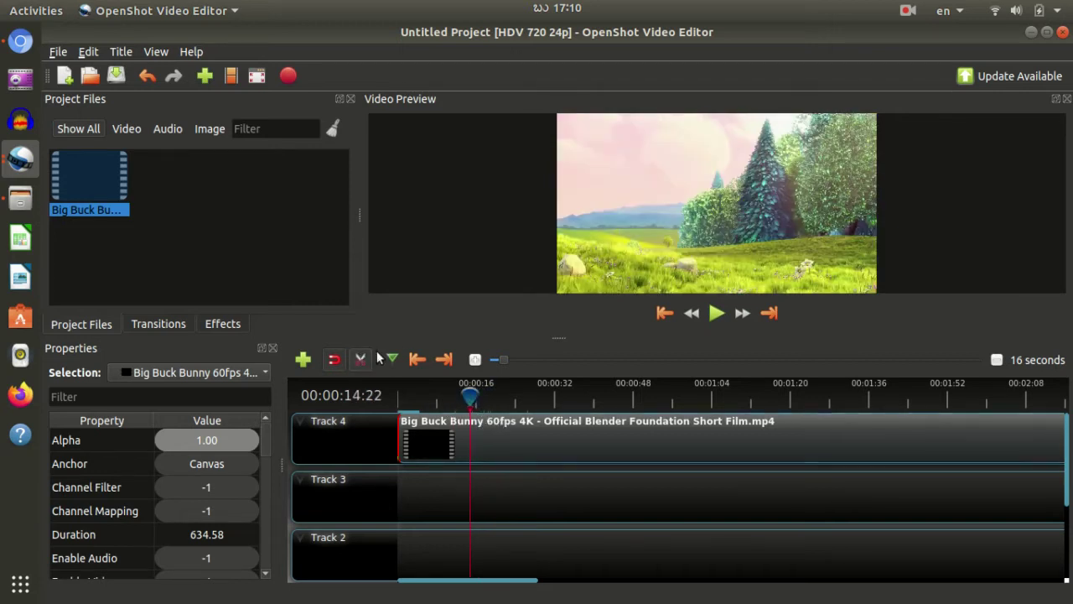
{"action": "left_click", "coordinate": [358, 363]}
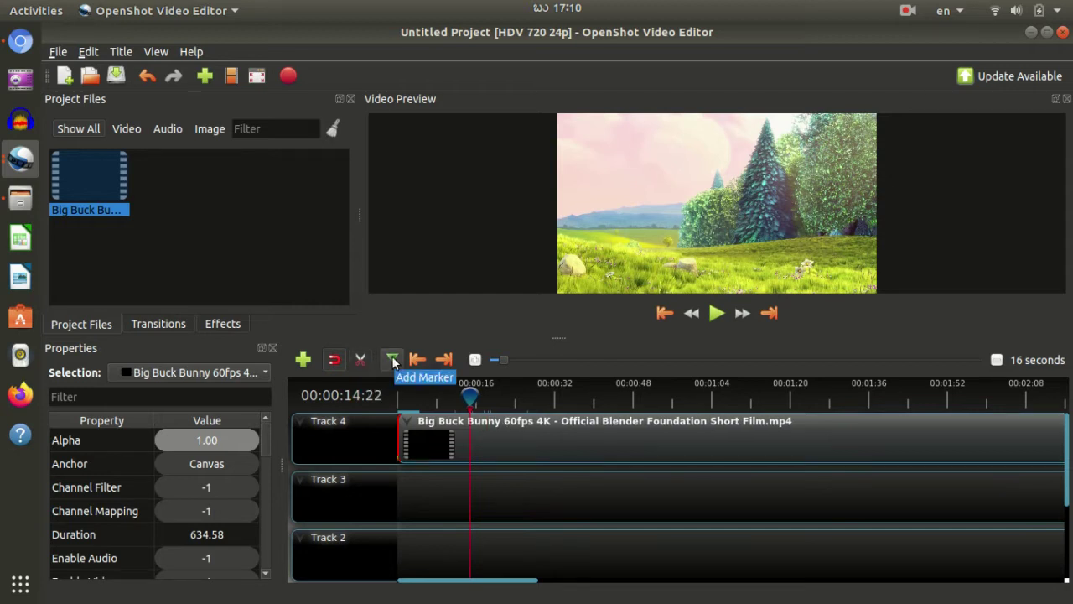
{"action": "left_click", "coordinate": [392, 360]}
Step: Preview the Big Buck Bunny clip at successive points, moving the playhead forward to 00:00:52:01
{"action": "left_click_drag", "start_coordinate": [466, 396], "coordinate": [479, 397]}
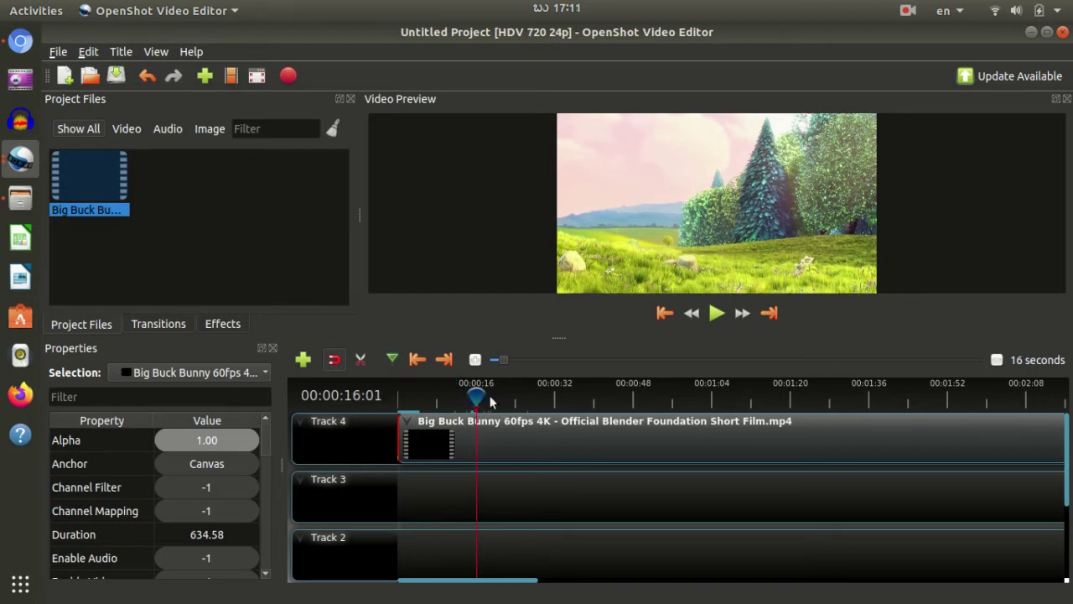
{"action": "left_click", "coordinate": [491, 395]}
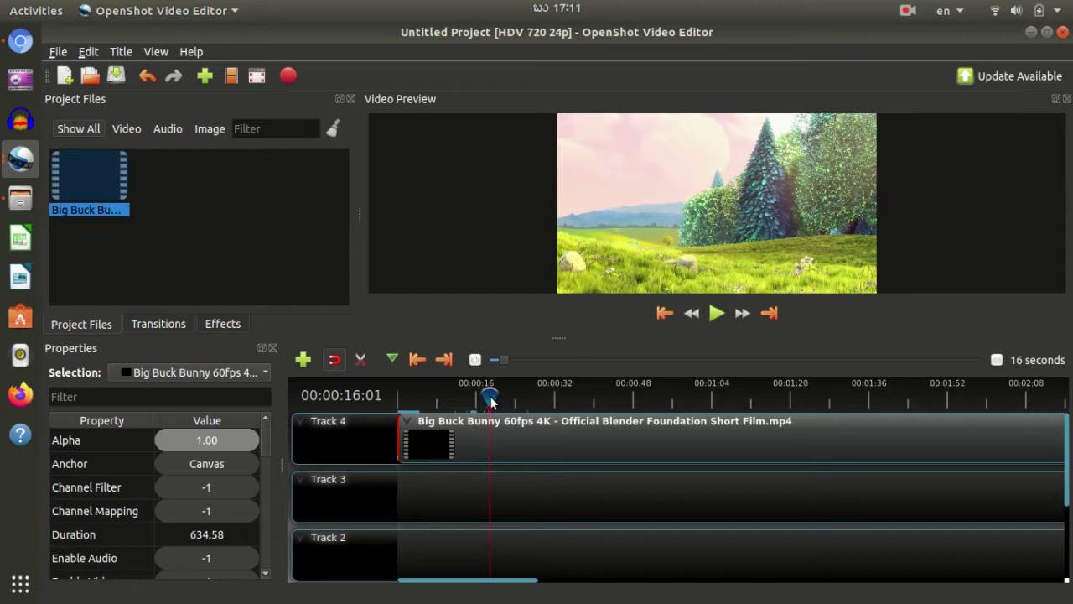
{"action": "left_click", "coordinate": [538, 392]}
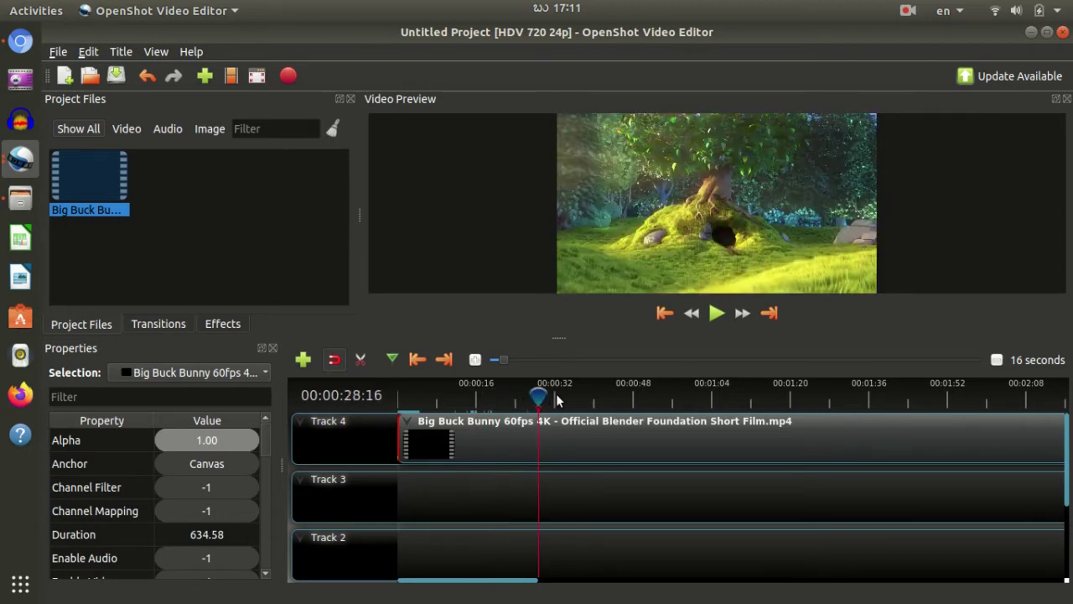
{"action": "left_click", "coordinate": [558, 397]}
{"action": "left_click", "coordinate": [580, 401]}
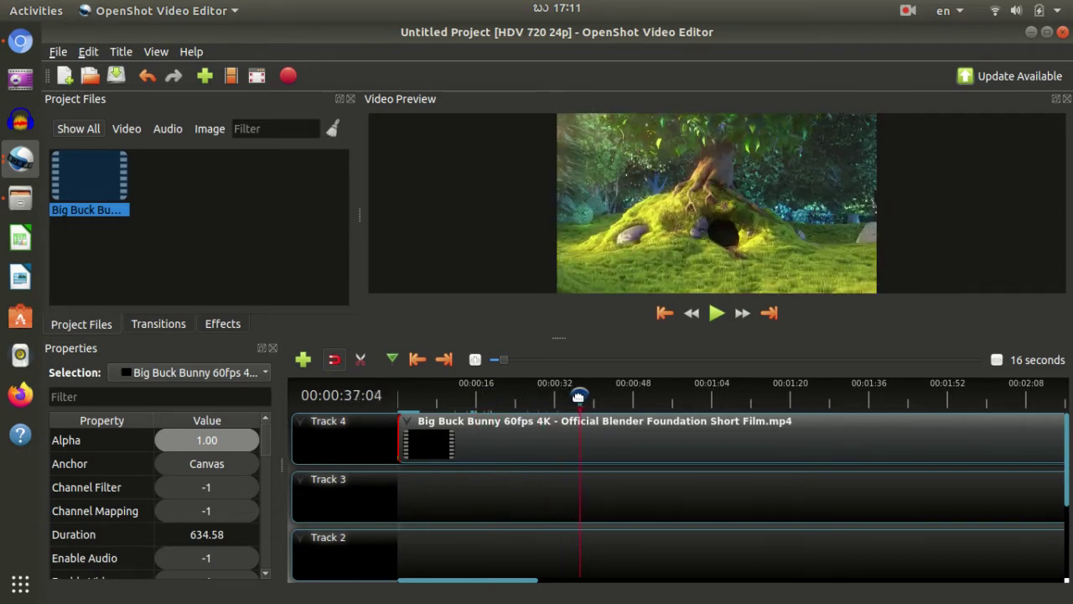
{"action": "left_click", "coordinate": [598, 396]}
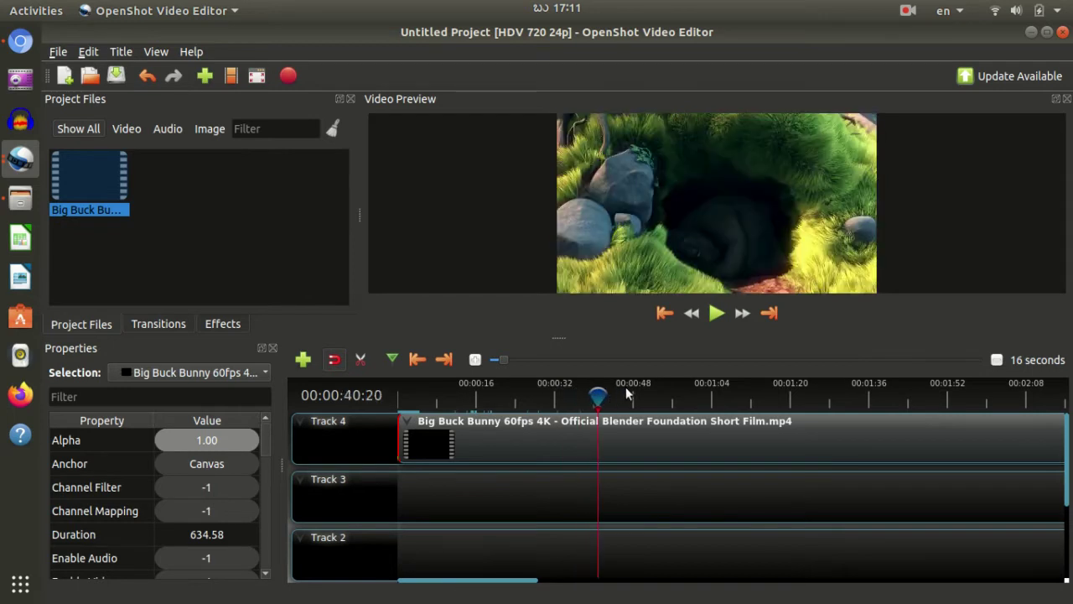
{"action": "left_click", "coordinate": [619, 391]}
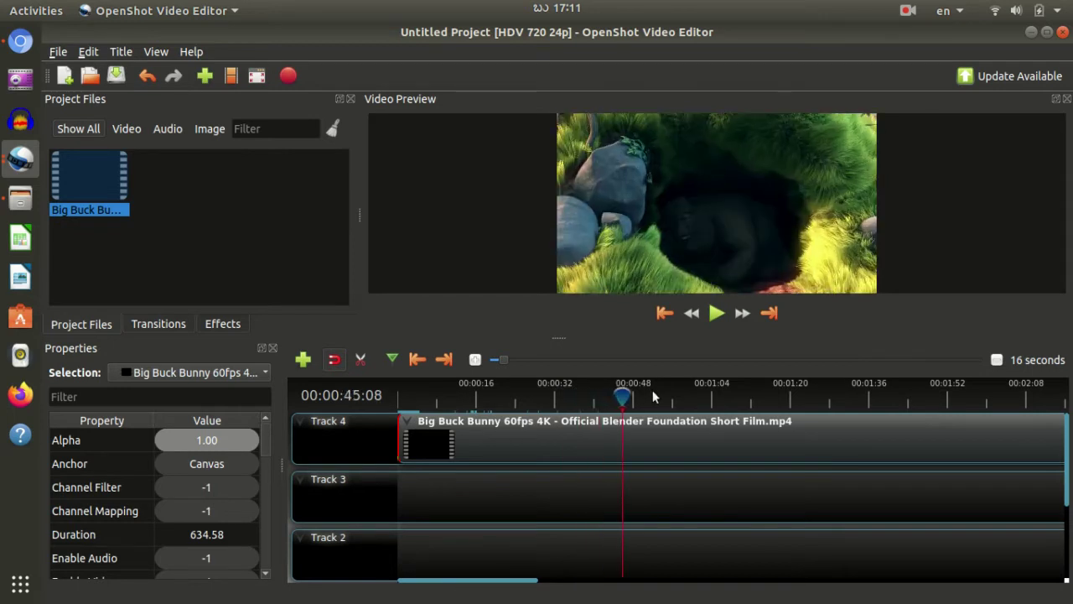
{"action": "left_click", "coordinate": [653, 395]}
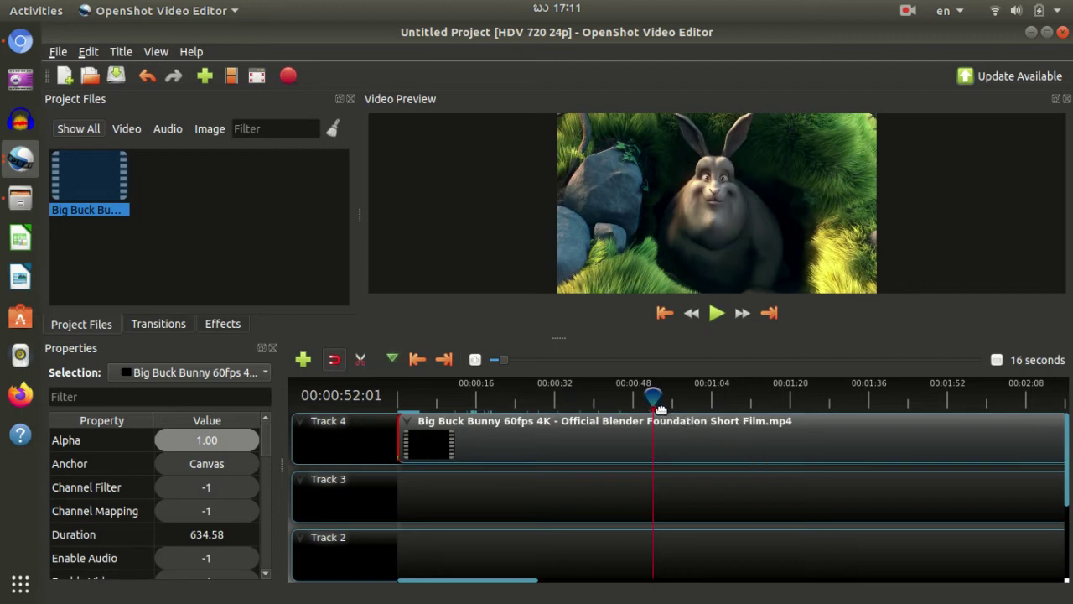
Step: Play through the Big Buck Bunny clip to find the segment's end, marking 00:00:52:01 and 00:01:27:17, with the playhead moved on to 00:01:31:06
{"action": "key", "text": "space"}
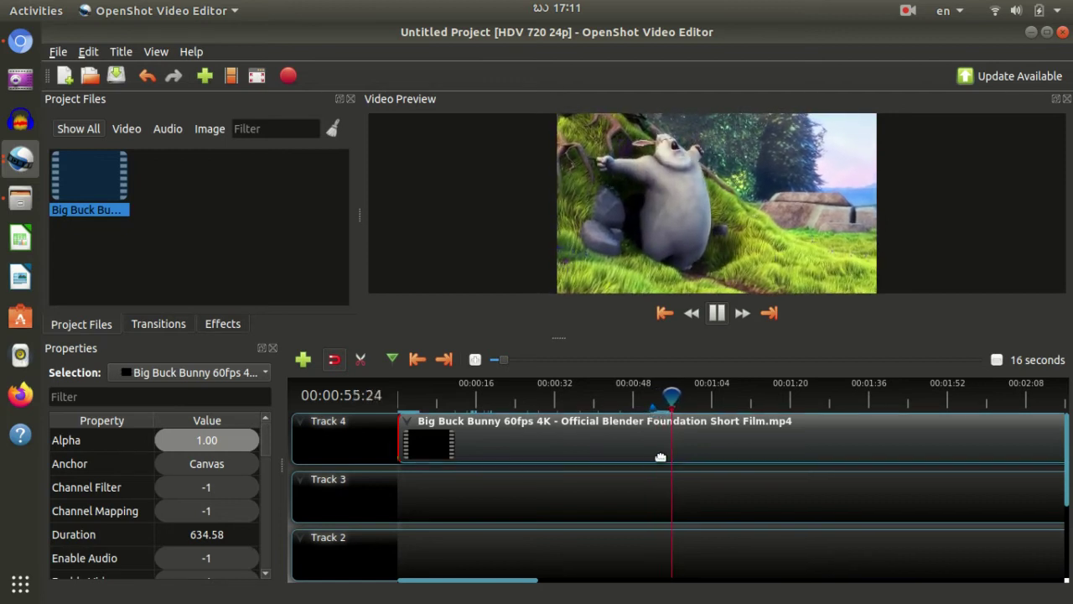
{"action": "left_click", "coordinate": [834, 398]}
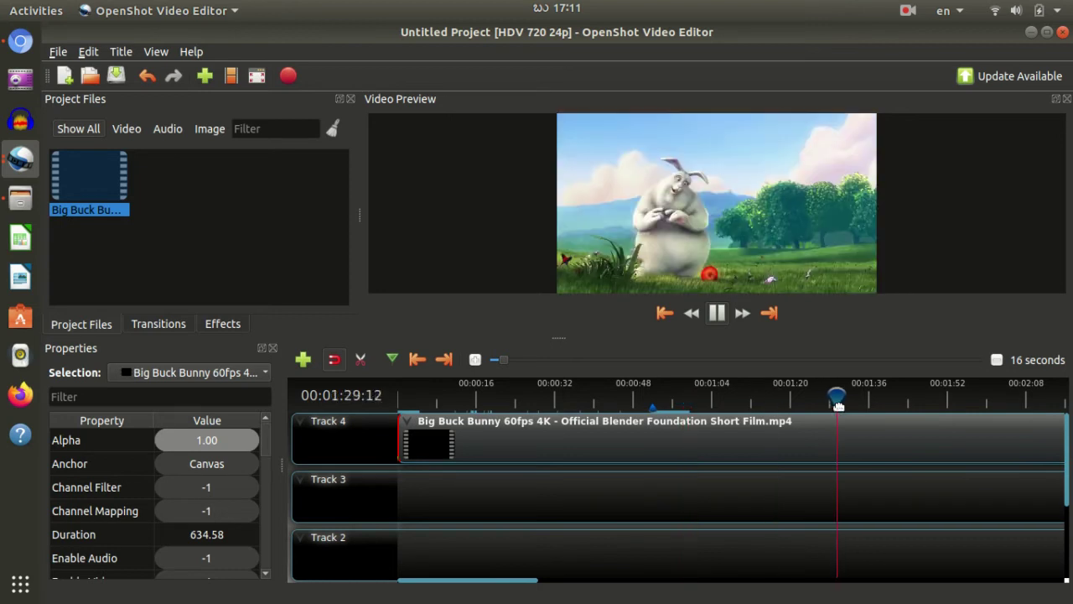
{"action": "left_click", "coordinate": [828, 399]}
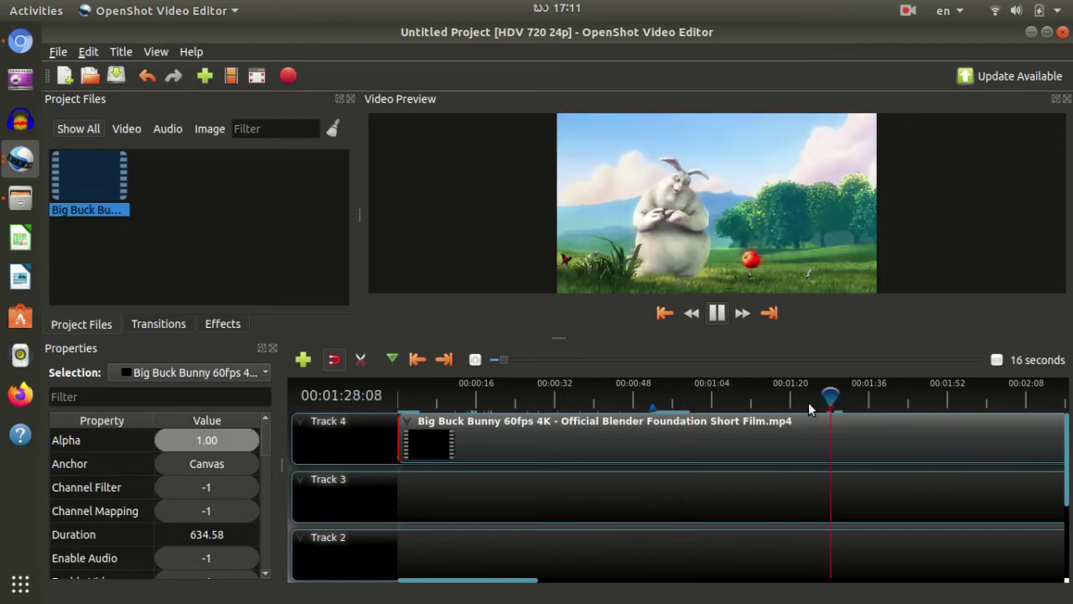
{"action": "left_click", "coordinate": [821, 399]}
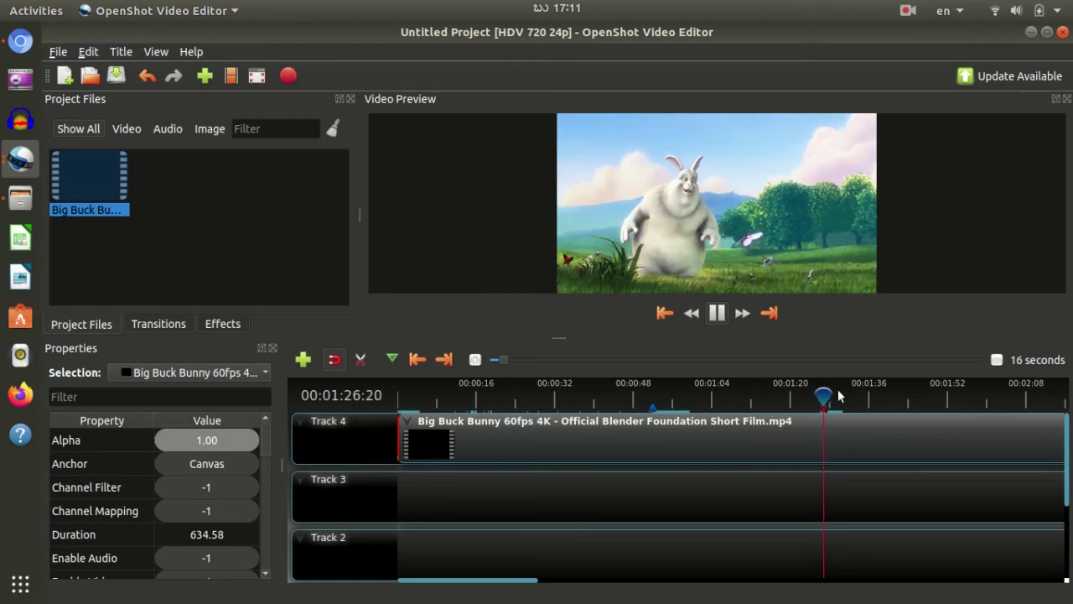
{"action": "key", "text": "space"}
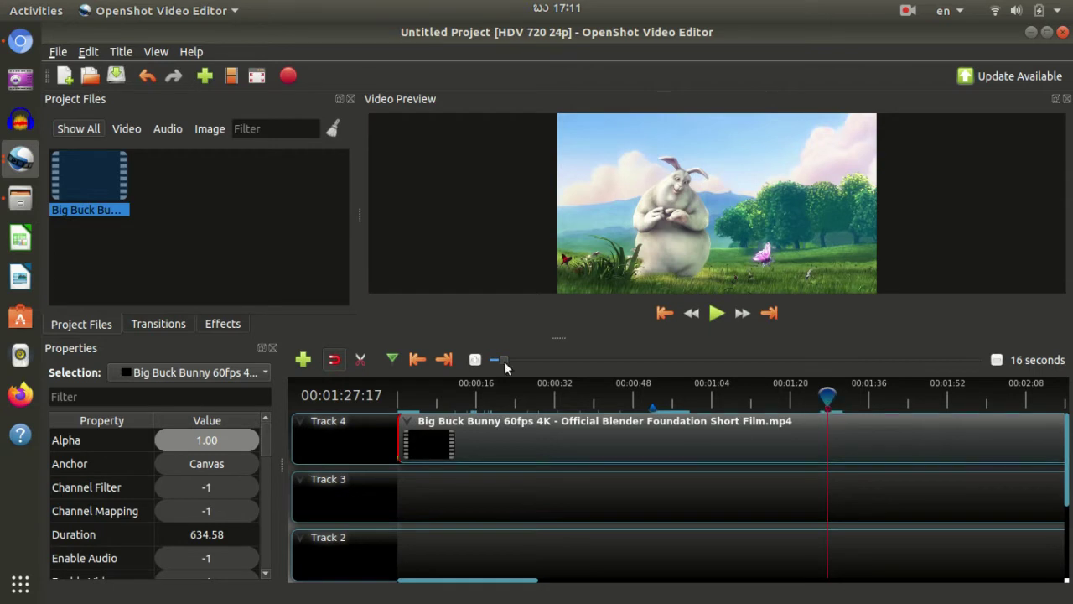
{"action": "left_click_drag", "start_coordinate": [827, 394], "coordinate": [845, 392]}
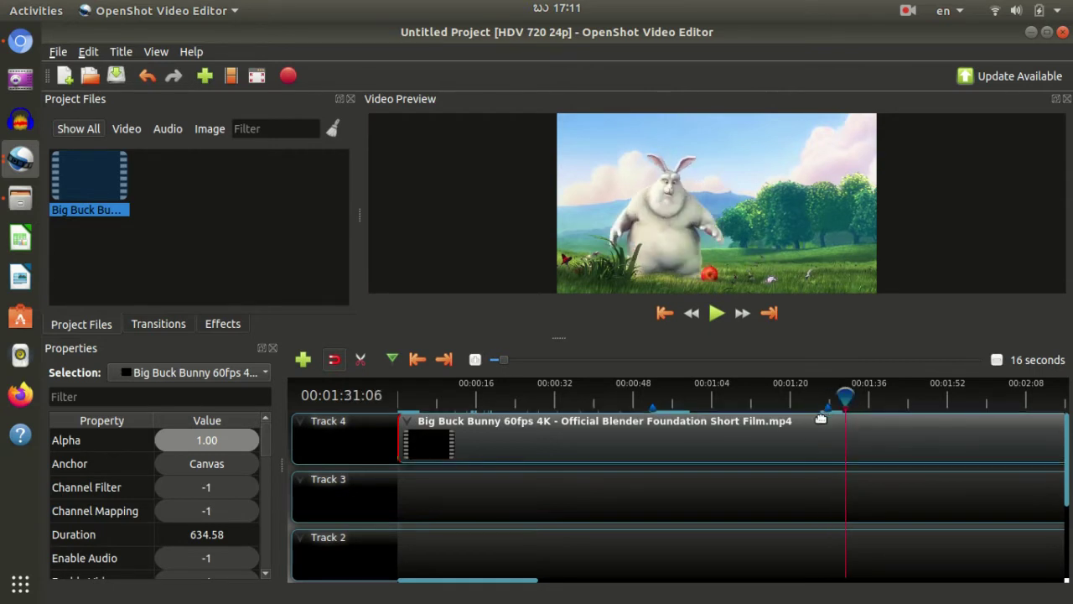
Step: Split the Big Buck Bunny clip on Track 4 with the Razor tool at the two markers, 00:00:52:01 and 00:01:27:17
{"action": "left_click", "coordinate": [364, 356]}
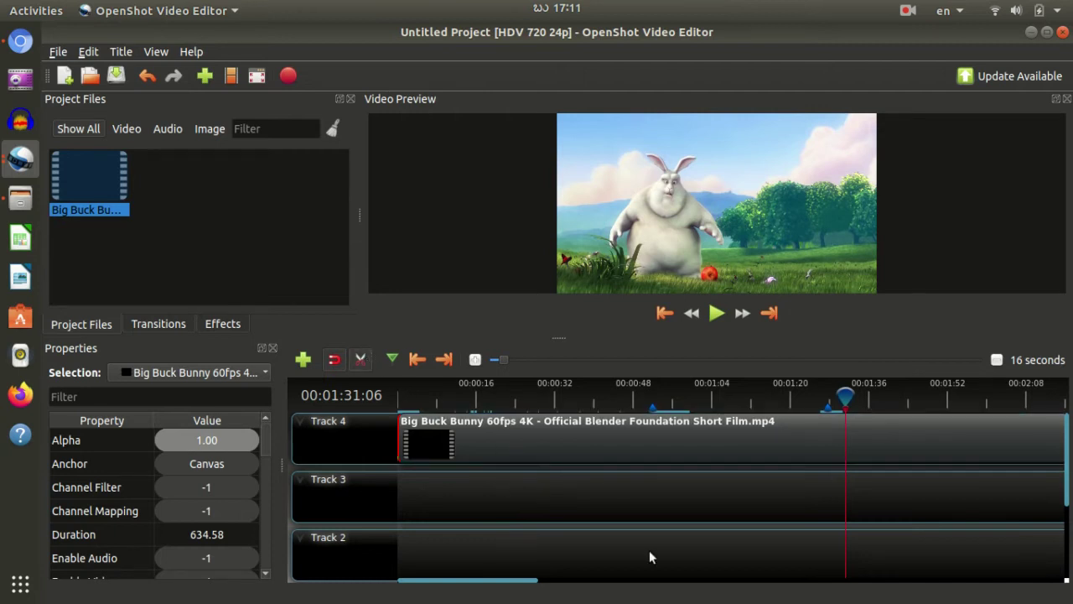
{"action": "left_click", "coordinate": [651, 432]}
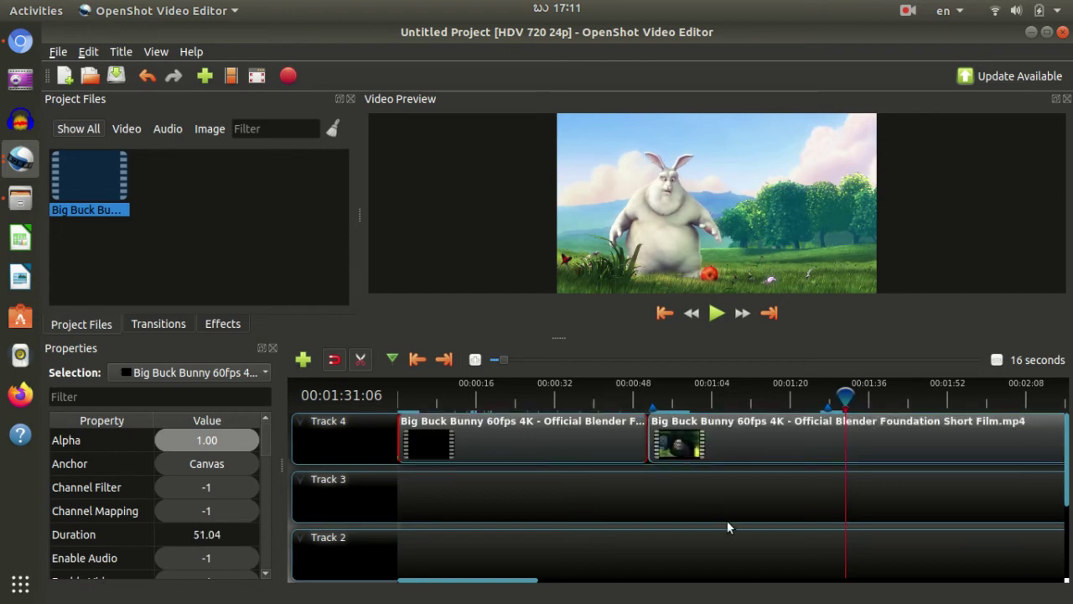
{"action": "left_click", "coordinate": [828, 430]}
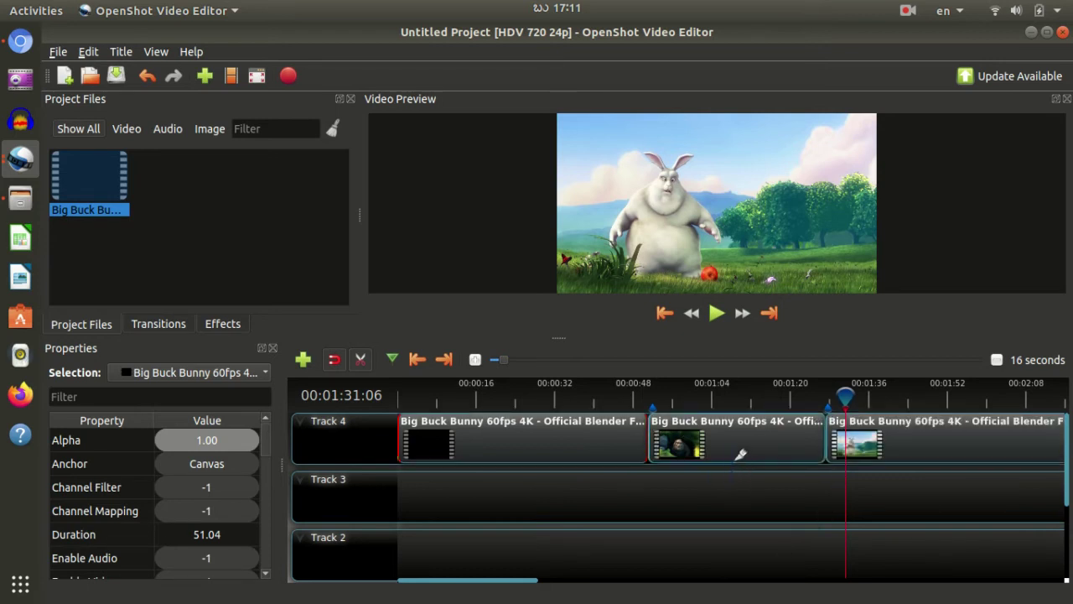
{"action": "left_click", "coordinate": [359, 360]}
Step: Delete the pieces before and after the middle Big Buck Bunny segment, and place that segment at the start of Track 4 via Track 3
{"action": "left_click_drag", "start_coordinate": [713, 438], "coordinate": [747, 500]}
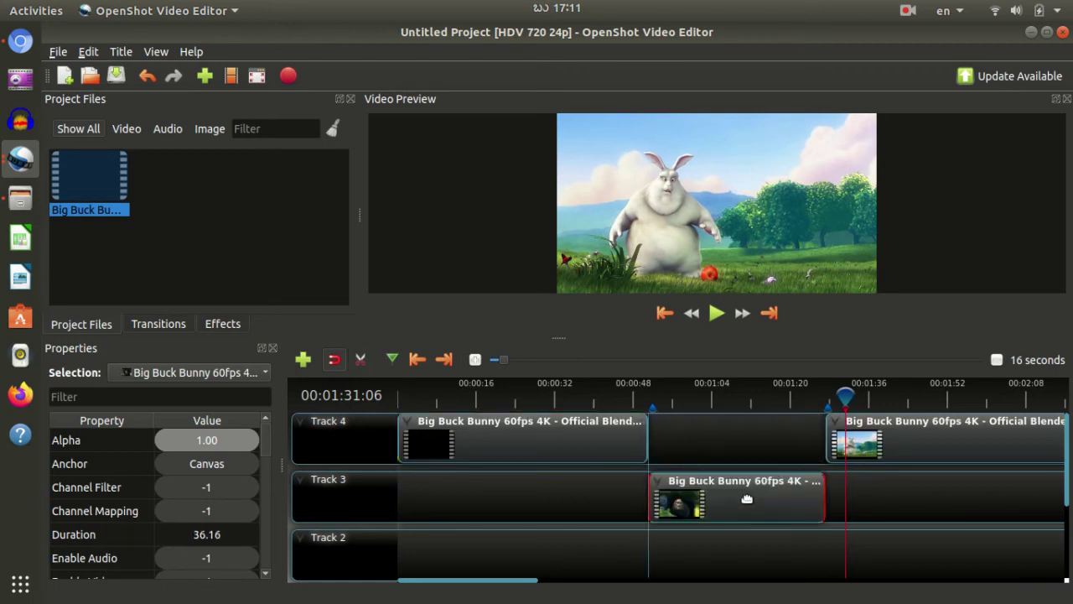
{"action": "left_click", "coordinate": [623, 437]}
{"action": "key", "text": "Delete"}
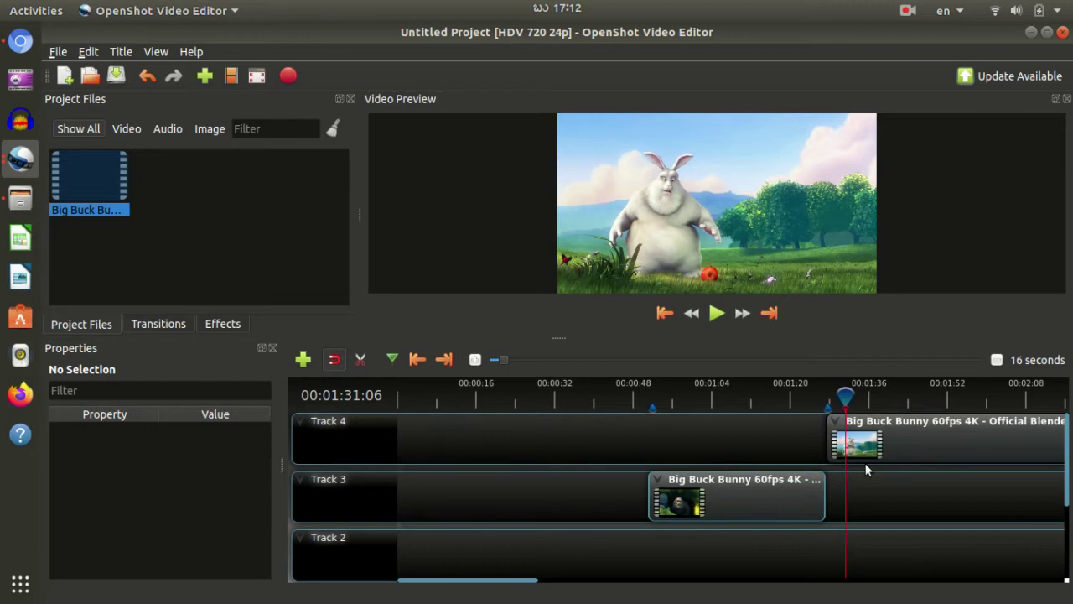
{"action": "left_click", "coordinate": [899, 436]}
{"action": "key", "text": "Delete"}
{"action": "left_click_drag", "start_coordinate": [766, 514], "coordinate": [398, 396]}
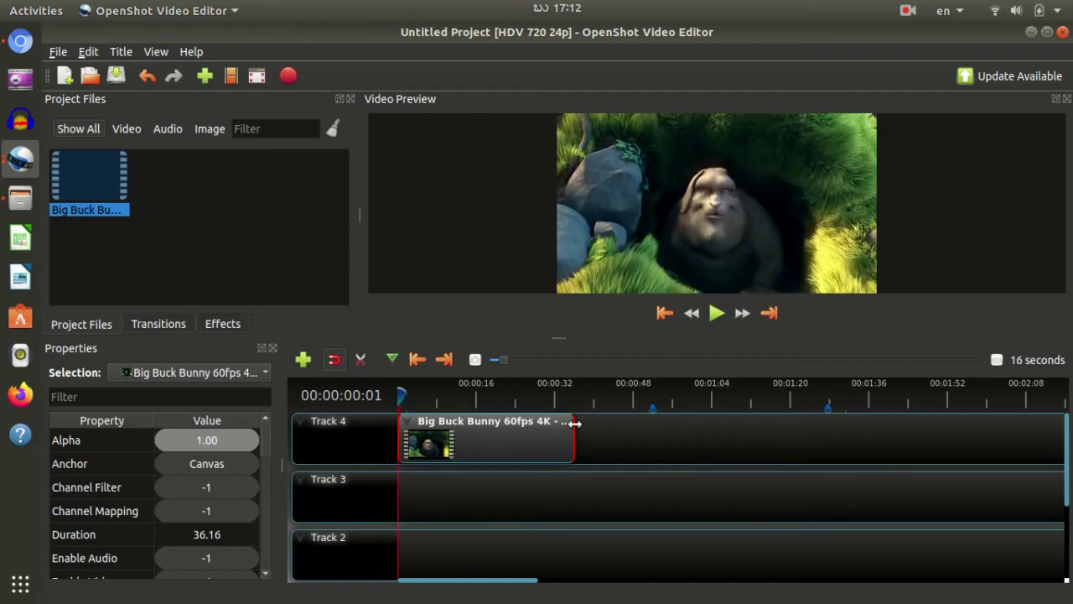
Step: Play the trimmed segment on Track 4 from its start and check its ending
{"action": "key", "text": "space"}
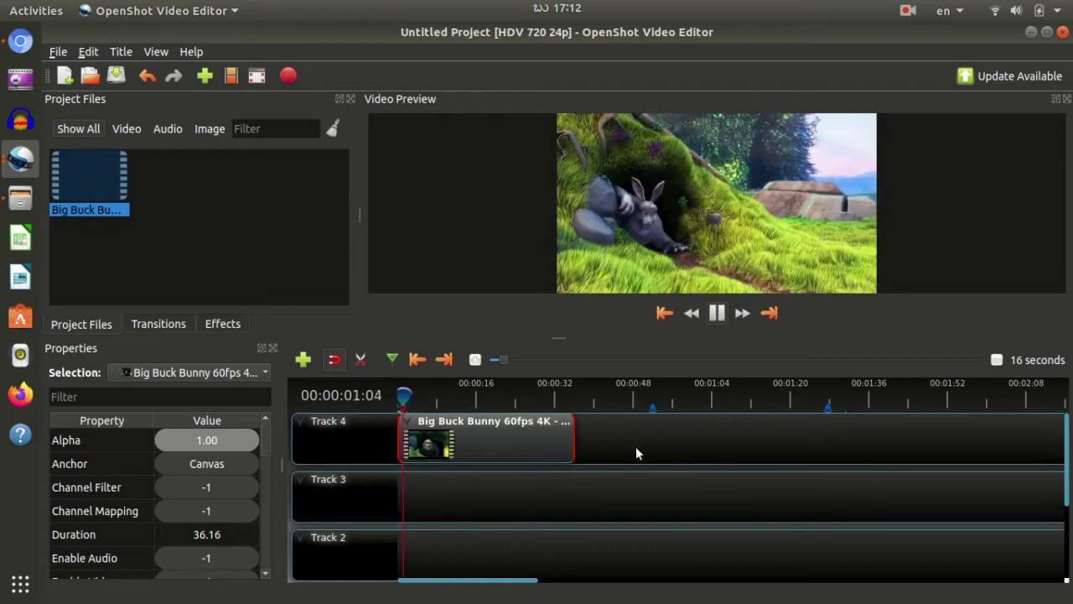
{"action": "left_click", "coordinate": [565, 396]}
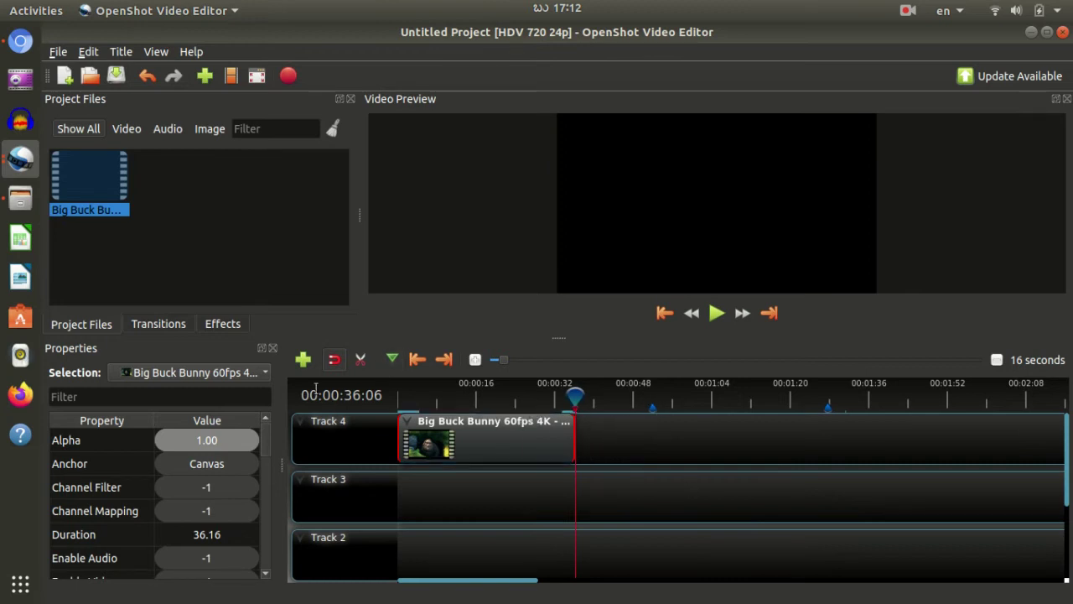
{"action": "left_click", "coordinate": [361, 361]}
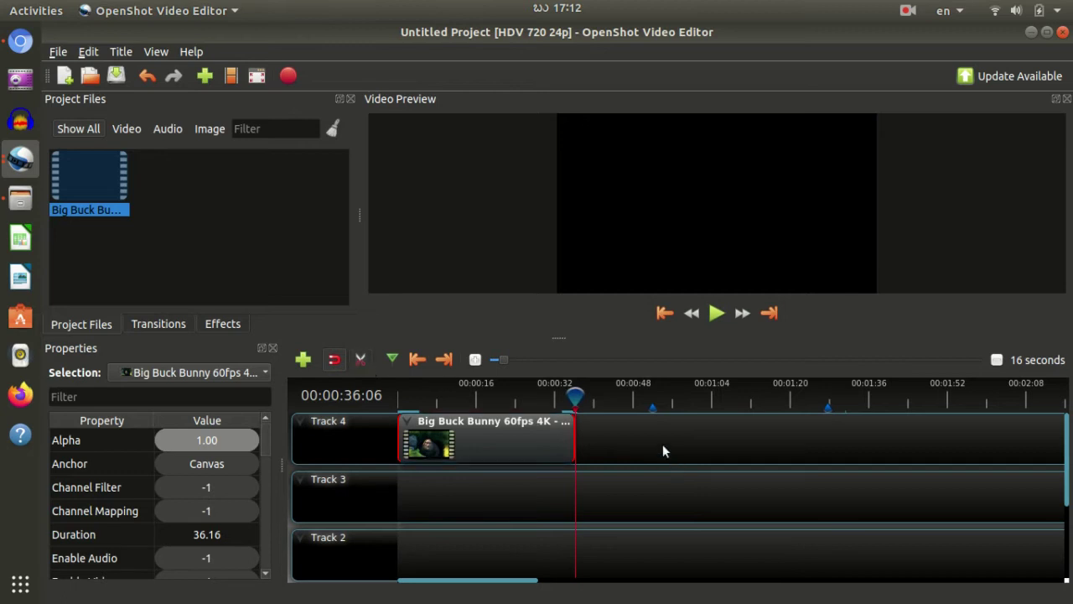
Step: Delete the trimmed segment from Track 4 and remove both timeline markers
{"action": "right_click", "coordinate": [530, 444]}
{"action": "left_click", "coordinate": [504, 452]}
{"action": "key", "text": "Delete"}
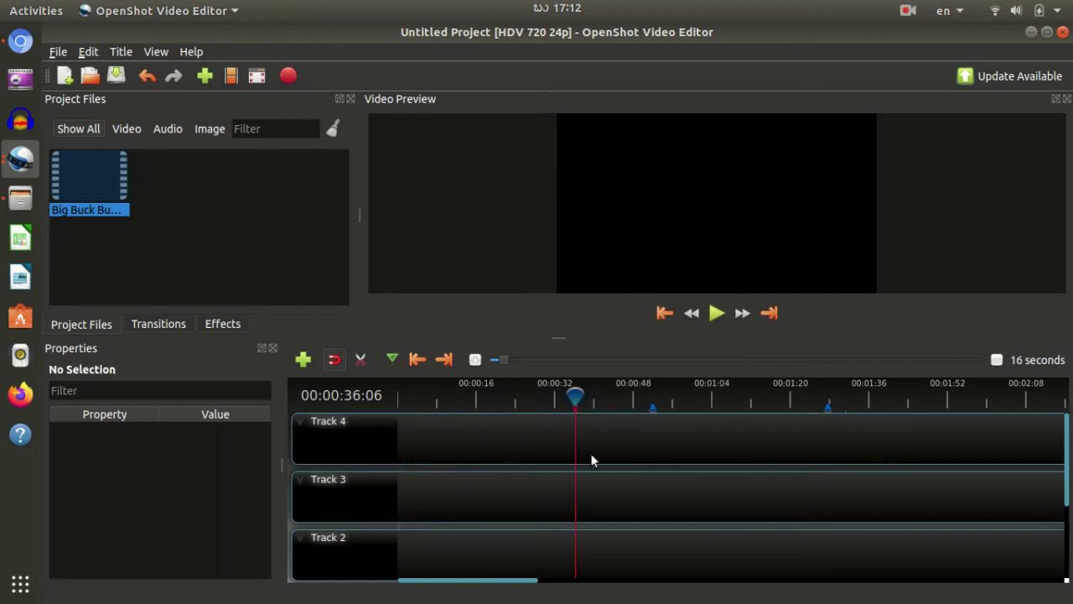
{"action": "right_click", "coordinate": [653, 406]}
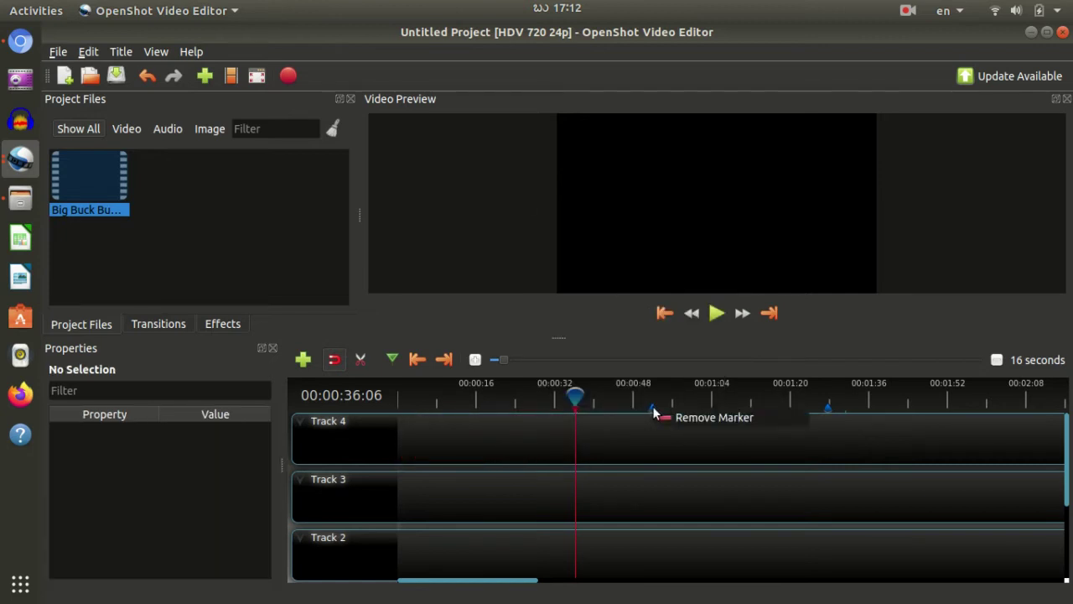
{"action": "left_click", "coordinate": [680, 415]}
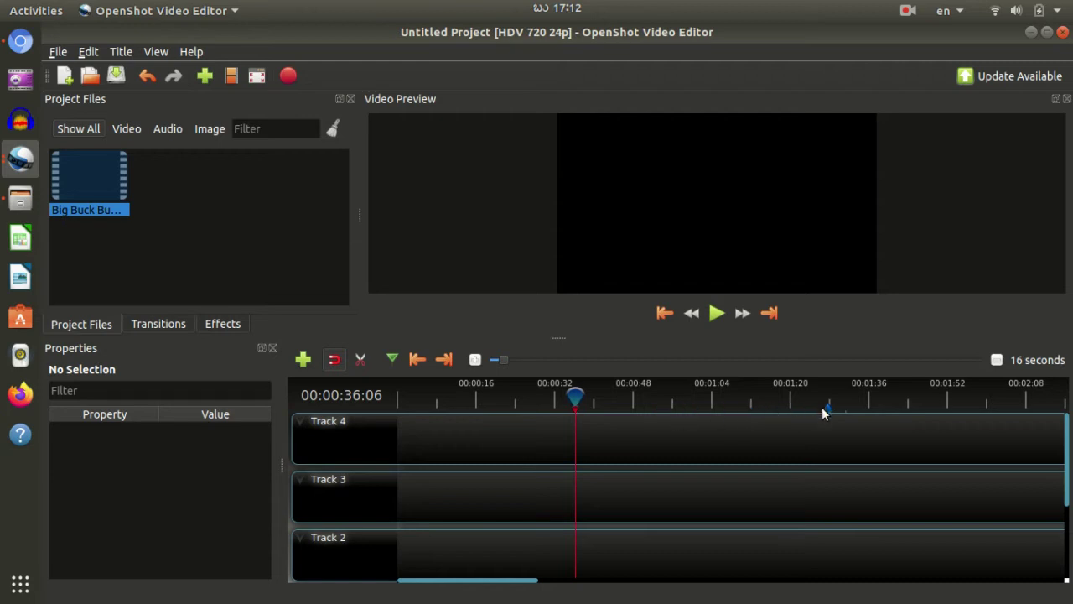
{"action": "right_click", "coordinate": [829, 410]}
{"action": "left_click", "coordinate": [855, 421]}
Step: Place the full Big Buck Bunny video at the start of Track 4 and return the playhead to the timeline start
{"action": "left_click", "coordinate": [176, 203]}
{"action": "left_click_drag", "start_coordinate": [90, 173], "coordinate": [415, 431]}
{"action": "left_click_drag", "start_coordinate": [570, 395], "coordinate": [303, 386]}
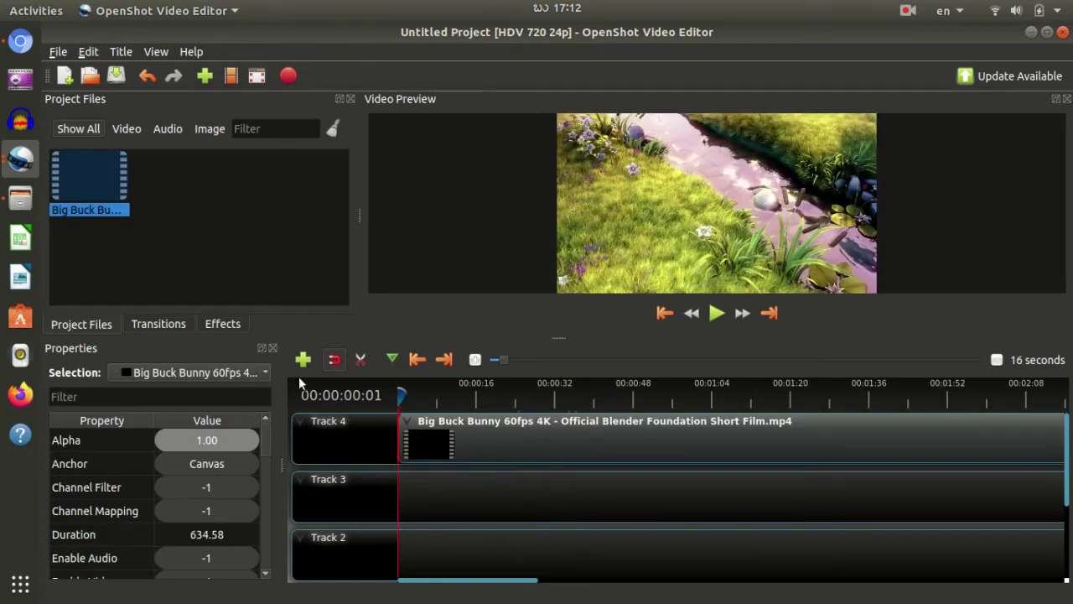
Step: Preview the Big Buck Bunny project file in its own window, skip ahead to about 00:00:58, and close the preview
{"action": "right_click", "coordinate": [88, 182]}
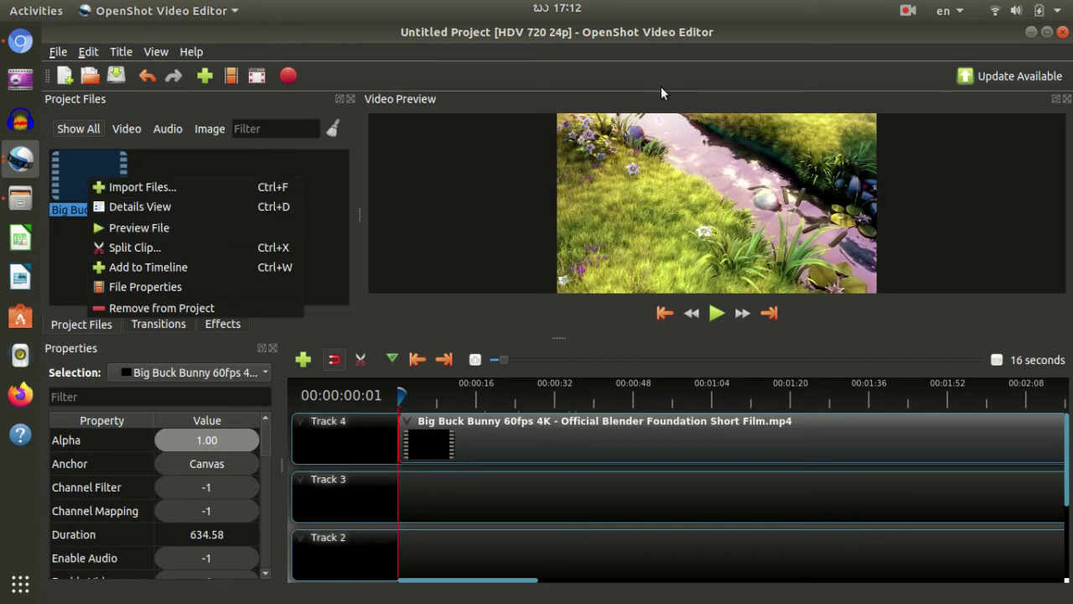
{"action": "left_click", "coordinate": [322, 277]}
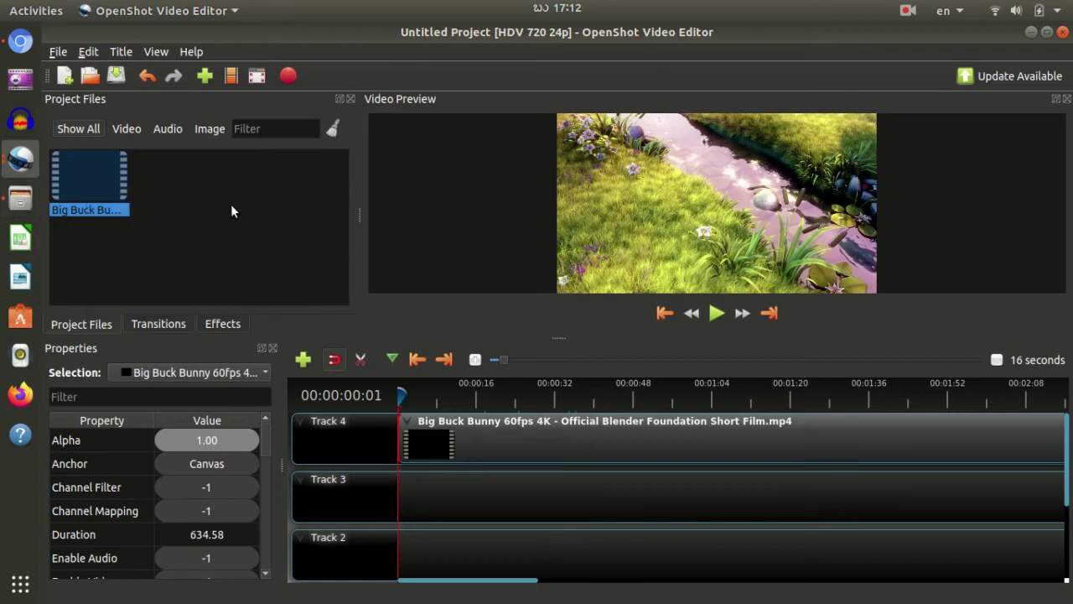
{"action": "right_click", "coordinate": [104, 162]}
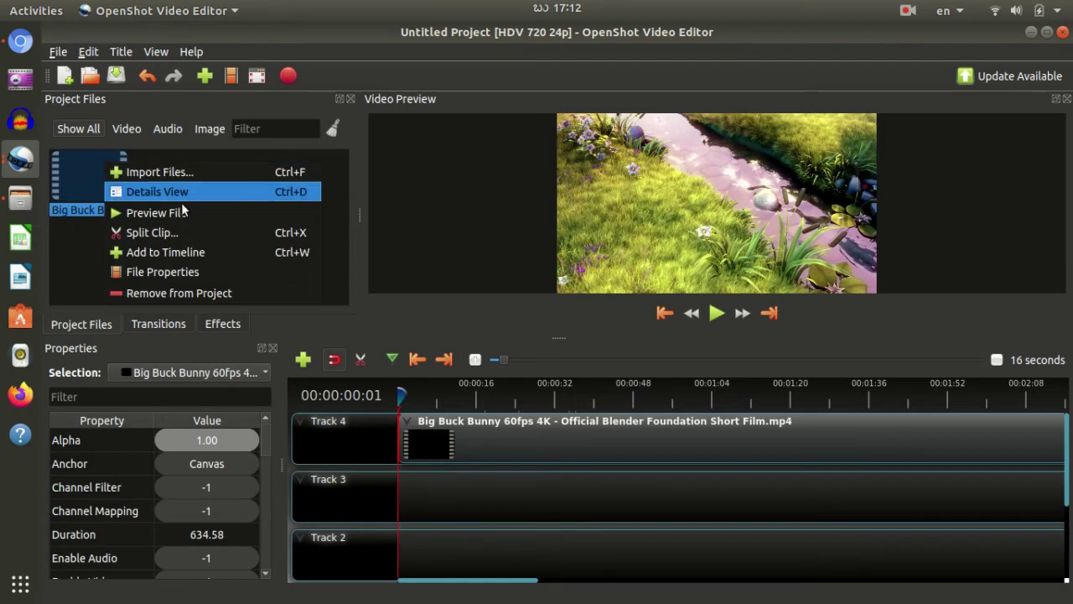
{"action": "left_click", "coordinate": [278, 214]}
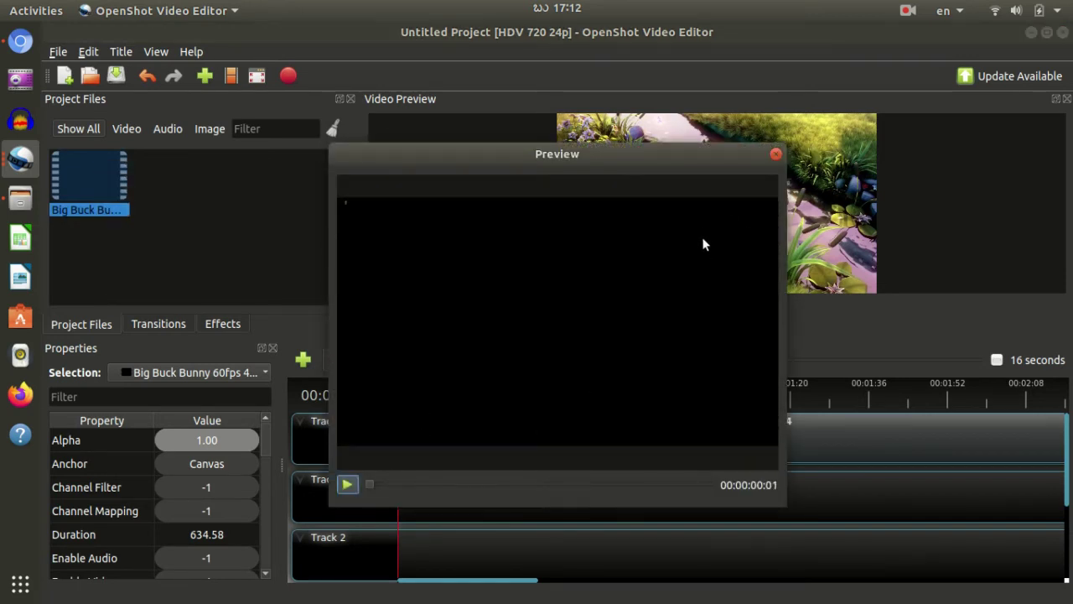
{"action": "left_click", "coordinate": [776, 154]}
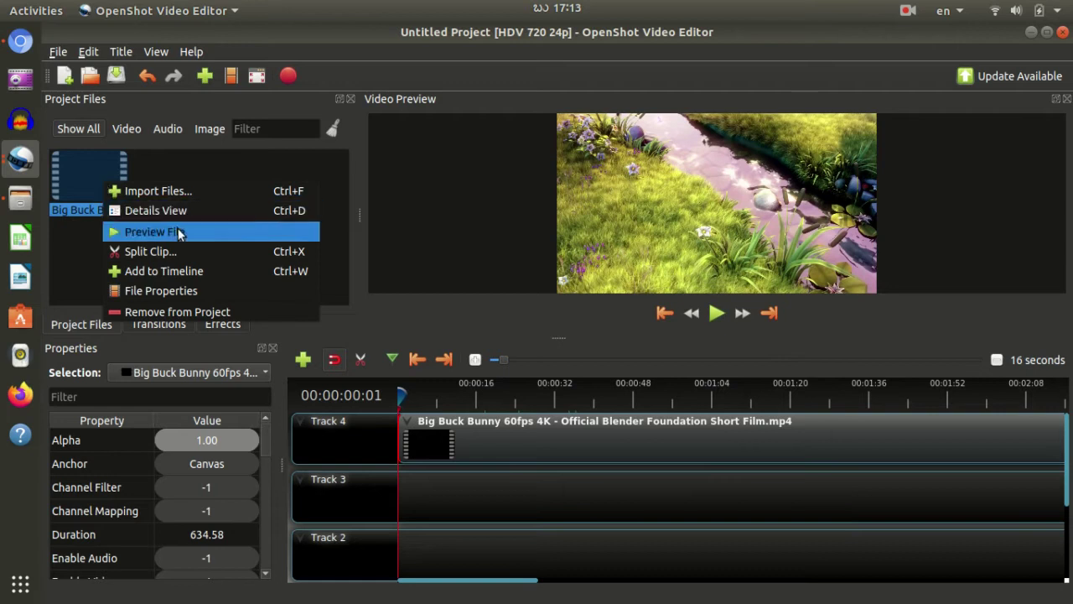
{"action": "left_click", "coordinate": [198, 231]}
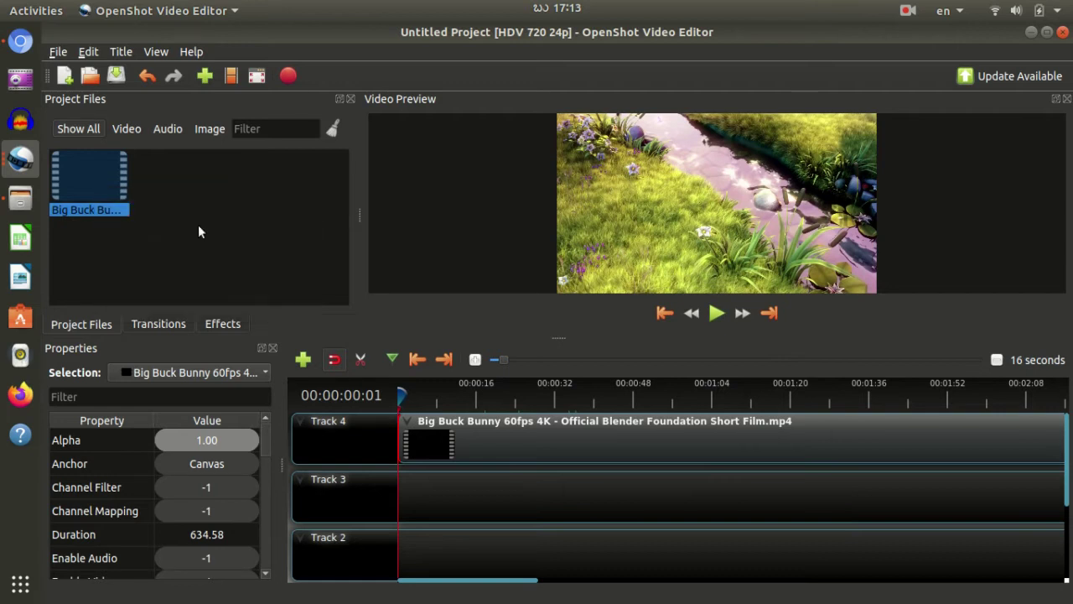
{"action": "left_click", "coordinate": [347, 485]}
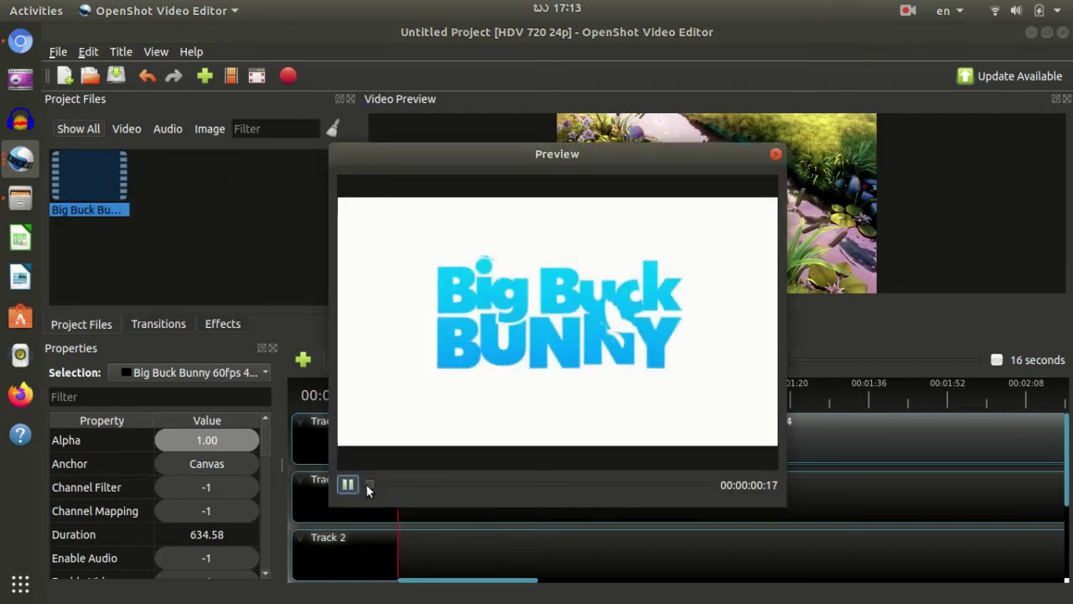
{"action": "left_click_drag", "start_coordinate": [370, 483], "coordinate": [412, 468]}
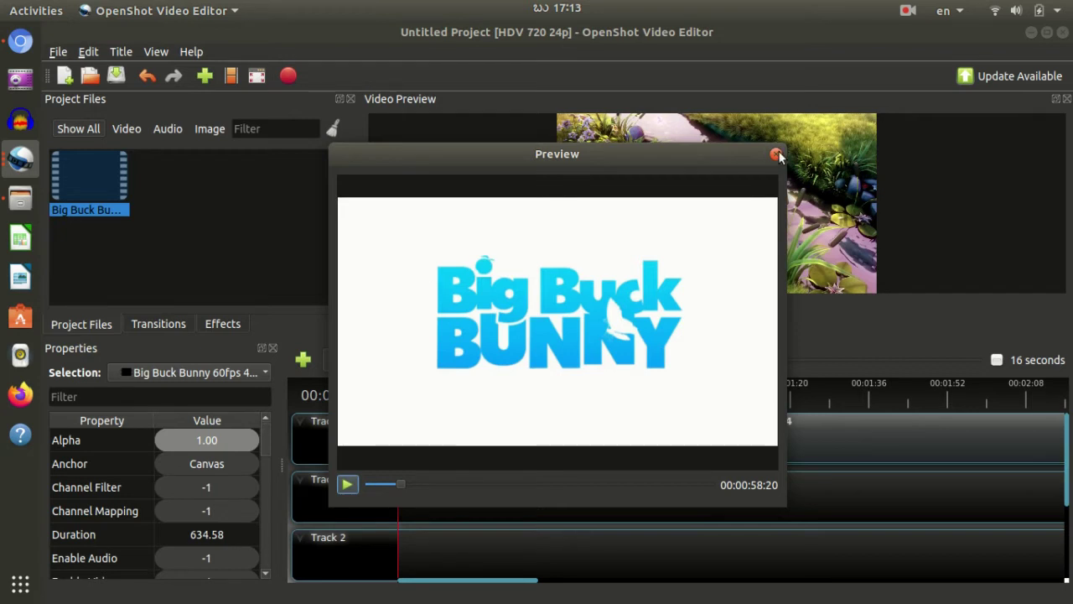
{"action": "key", "text": "Escape"}
Step: Open Split Clip for the Big Buck Bunny project file and set the clip's start at 00:00:51:21
{"action": "right_click", "coordinate": [93, 178]}
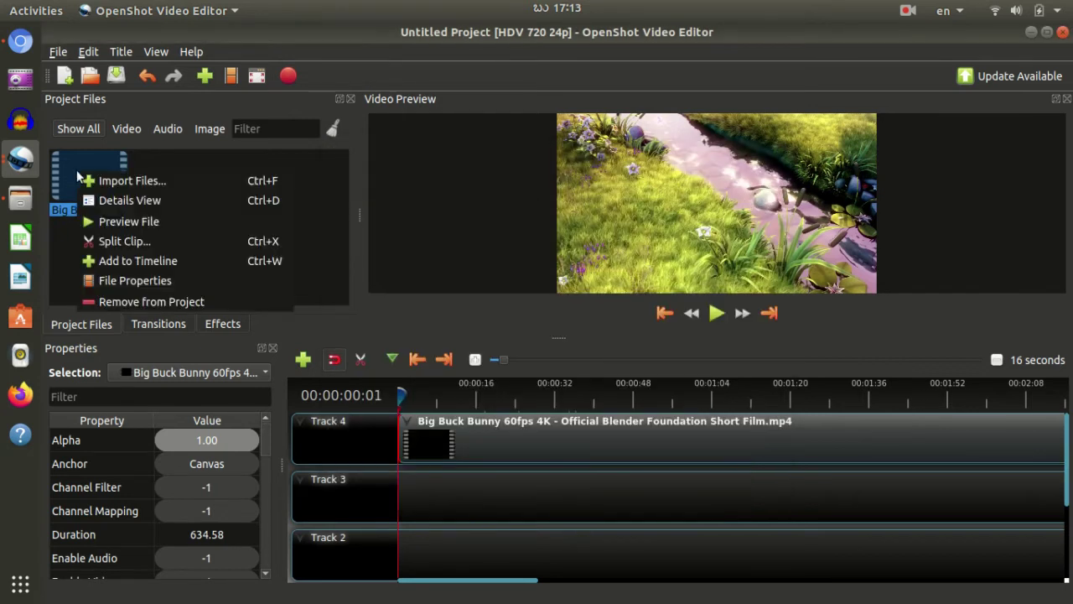
{"action": "left_click", "coordinate": [167, 241]}
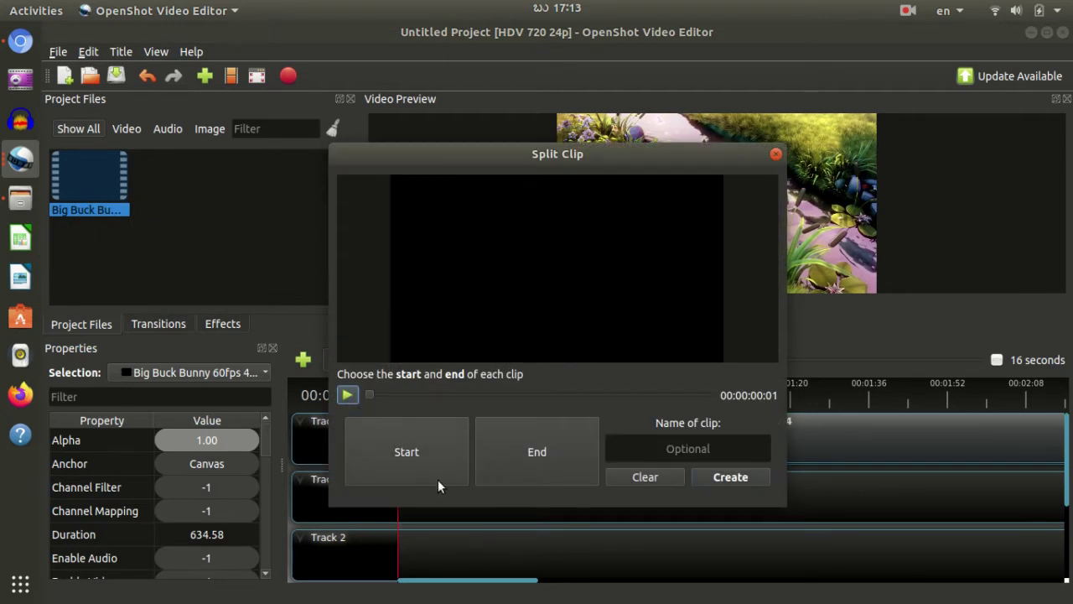
{"action": "left_click", "coordinate": [347, 395]}
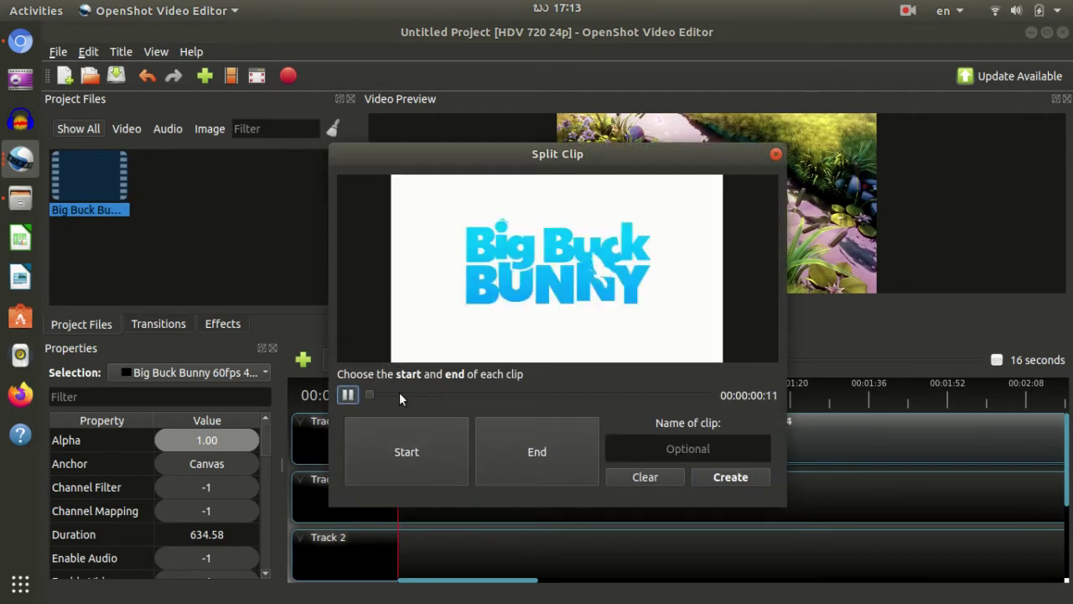
{"action": "mouse_move", "coordinate": [370, 395]}
{"action": "left_mouse_down"}
{"action": "mouse_move", "coordinate": [425, 392]}
{"action": "mouse_move", "coordinate": [390, 394]}
{"action": "left_mouse_up"}
{"action": "left_click", "coordinate": [347, 394]}
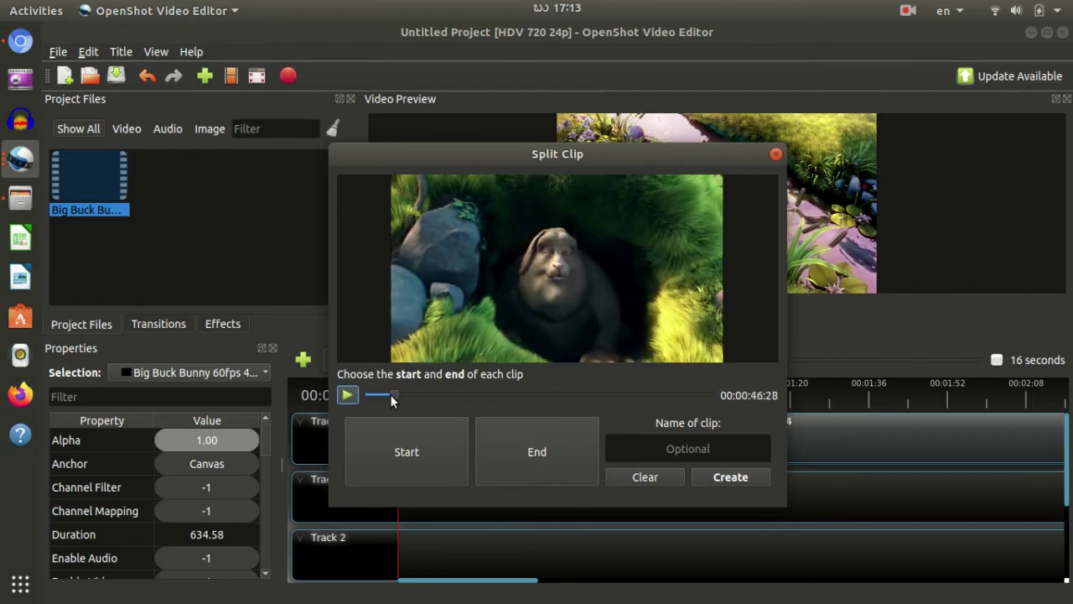
{"action": "left_click", "coordinate": [346, 397]}
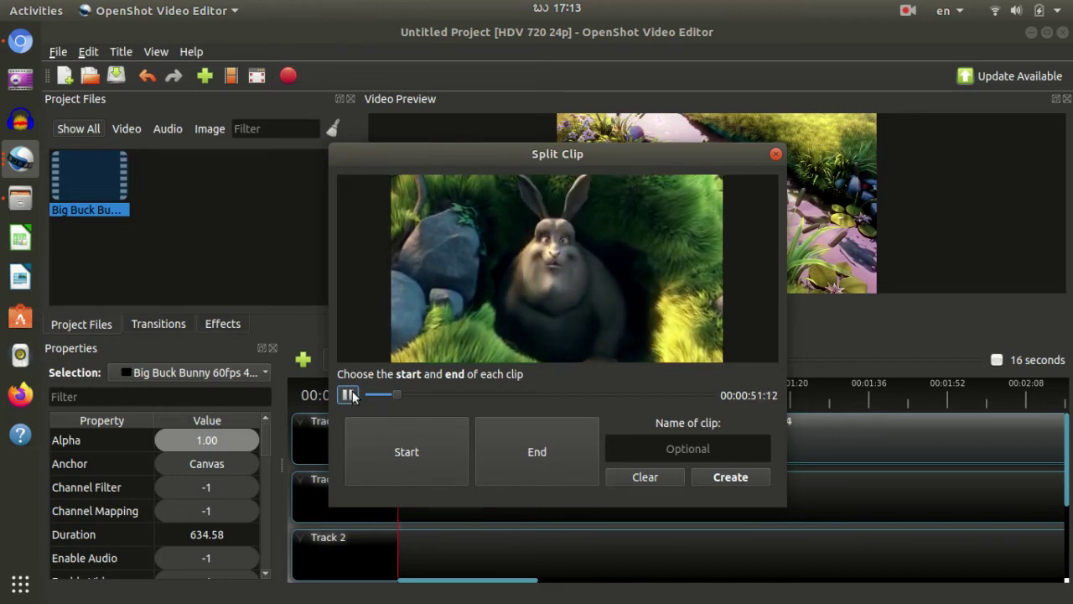
{"action": "left_click", "coordinate": [350, 395]}
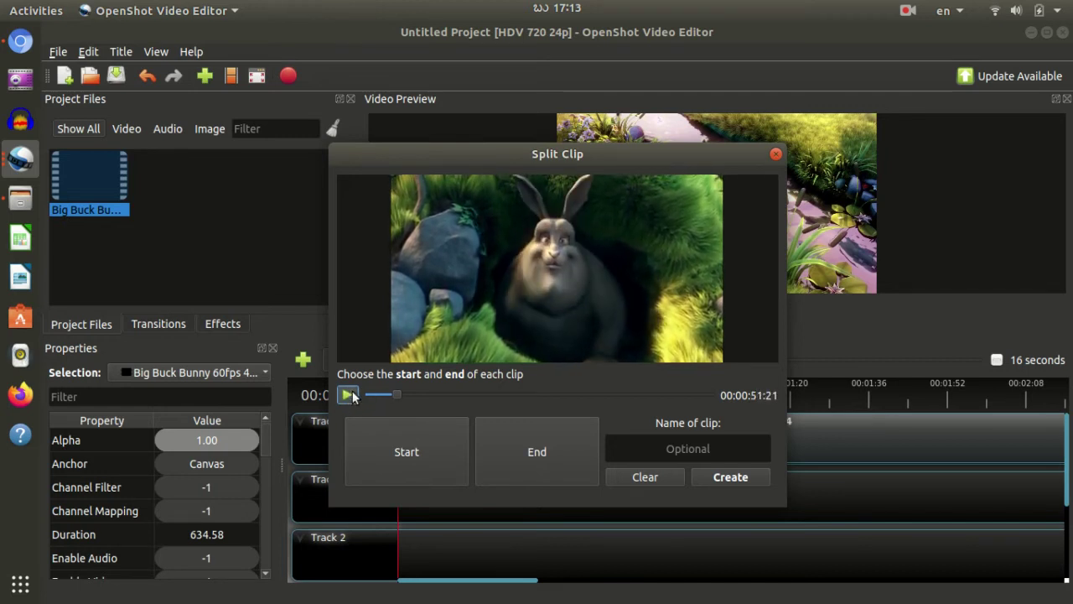
{"action": "left_click", "coordinate": [411, 453]}
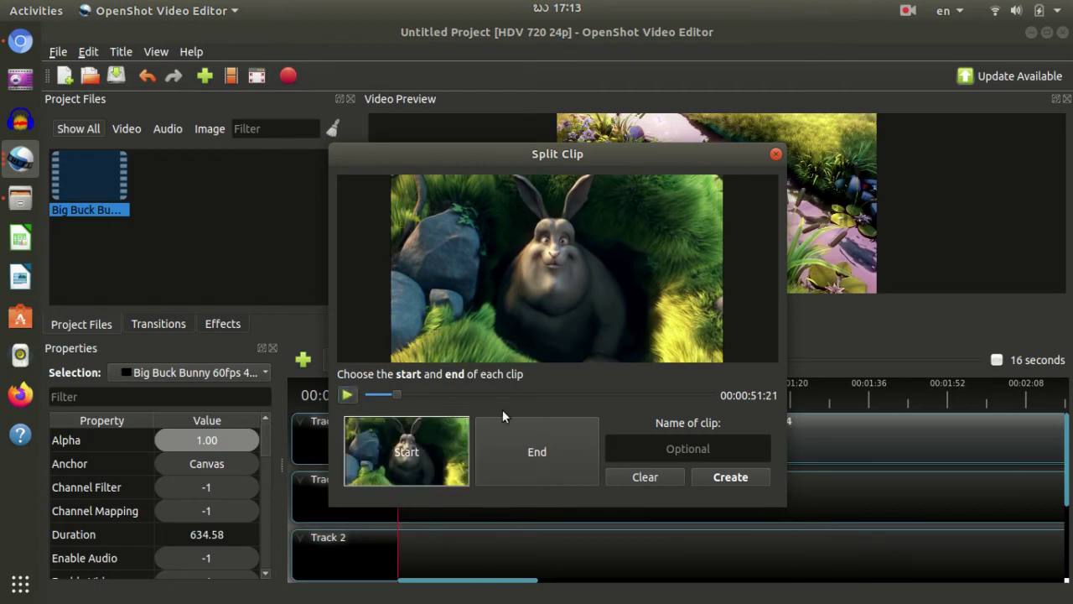
Step: Set the end of the split clip at 00:01:27:24
{"action": "left_click", "coordinate": [349, 396]}
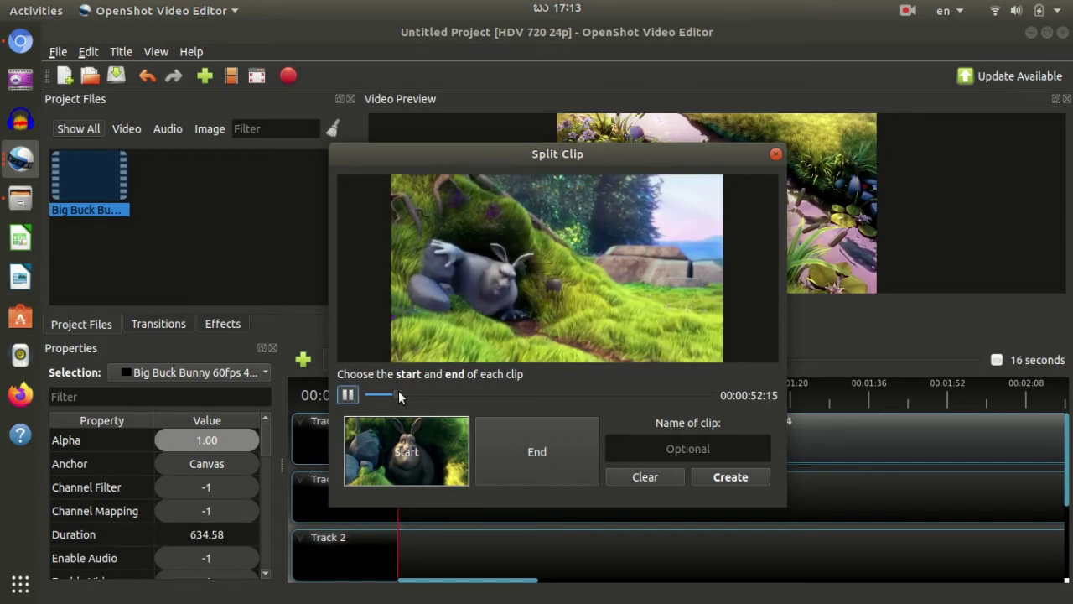
{"action": "left_click_drag", "start_coordinate": [398, 390], "coordinate": [417, 387]}
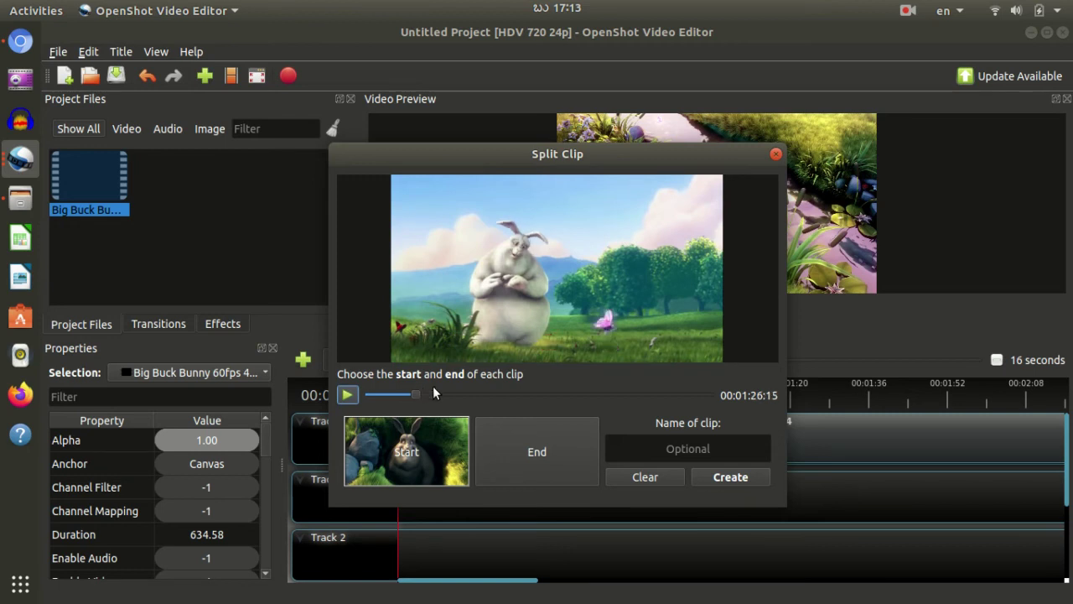
{"action": "left_click", "coordinate": [348, 394]}
{"action": "left_click", "coordinate": [348, 395]}
{"action": "left_click", "coordinate": [542, 451]}
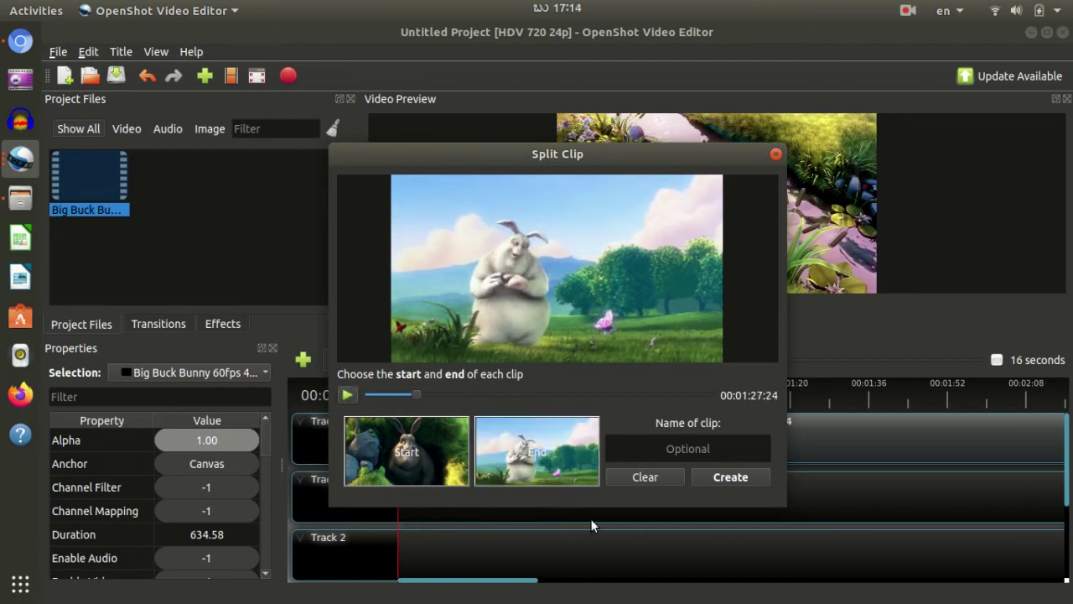
Step: Name the split clip "test", create it and close the Split Clip dialog
{"action": "left_click", "coordinate": [681, 445]}
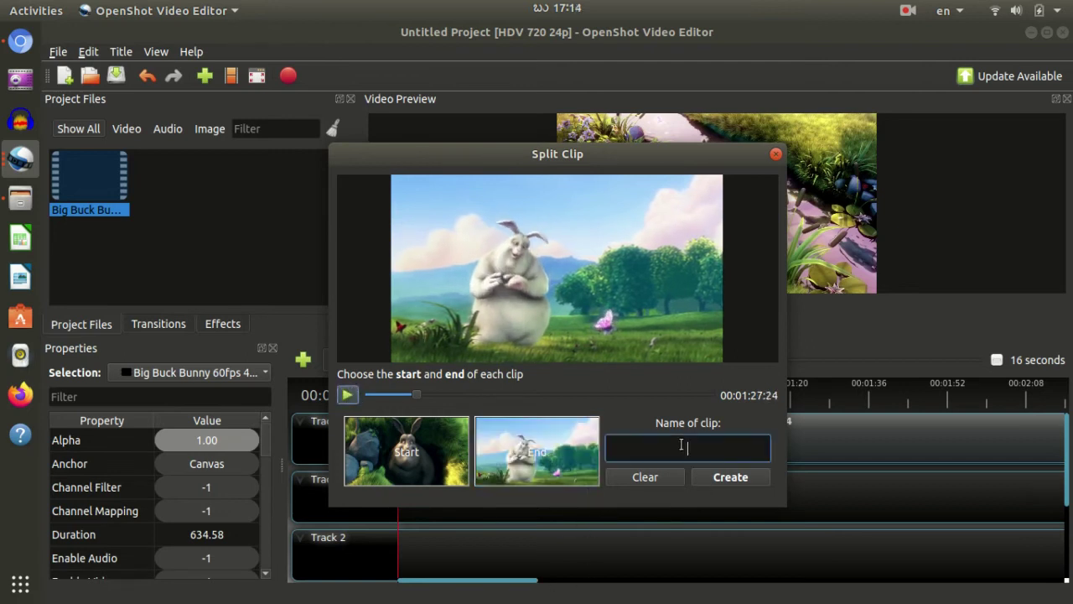
{"action": "left_click", "coordinate": [719, 480]}
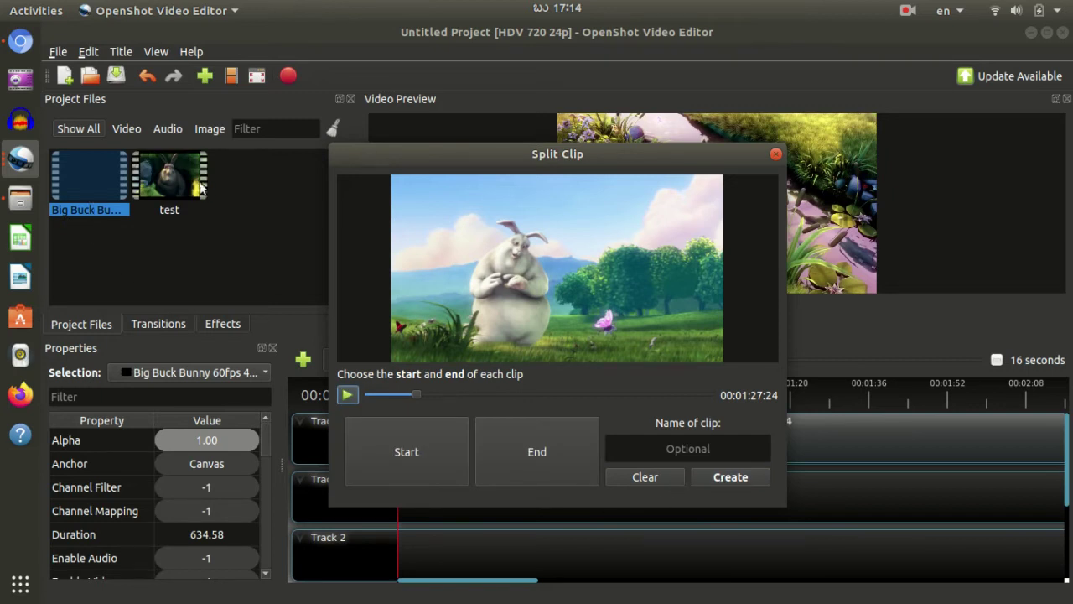
{"action": "left_click", "coordinate": [776, 156]}
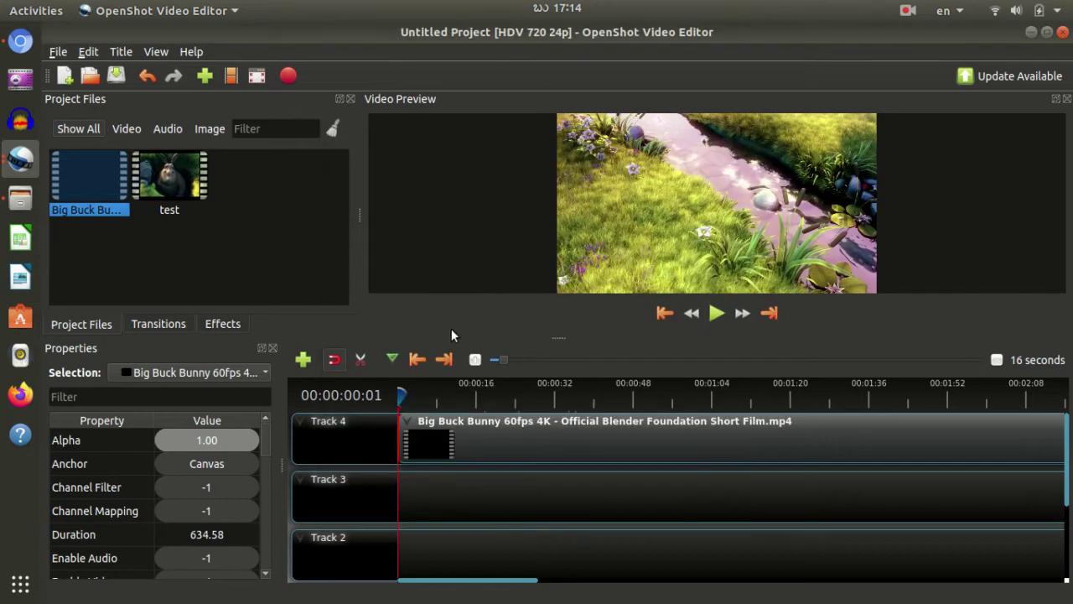
Step: Replace the full Big Buck Bunny video on Track 4 with the test clip, placed at the timeline start
{"action": "left_click", "coordinate": [508, 438]}
{"action": "key", "text": "Delete"}
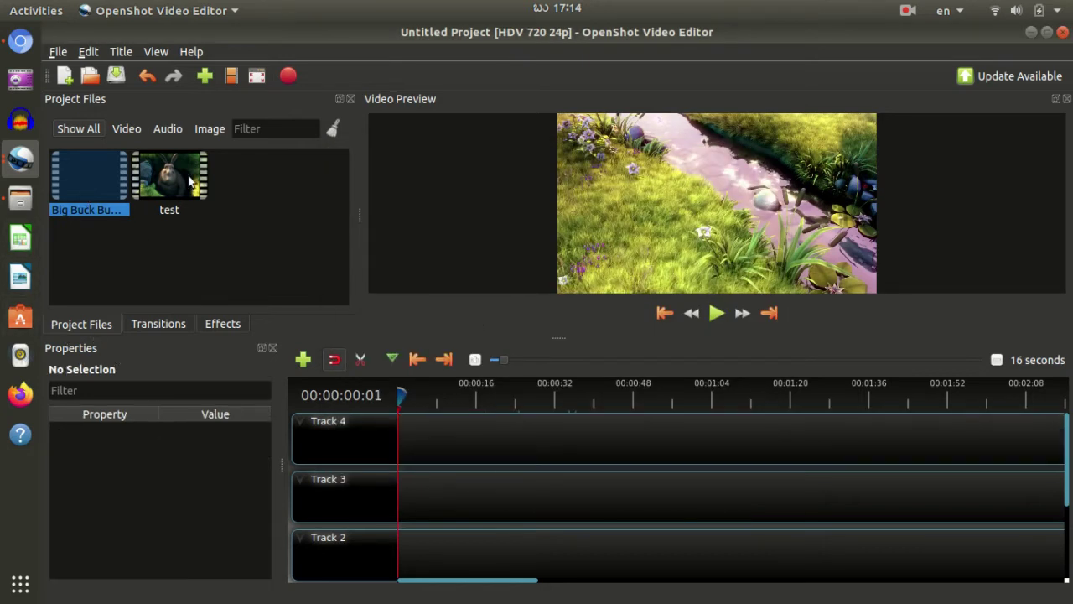
{"action": "left_click_drag", "start_coordinate": [191, 180], "coordinate": [398, 426]}
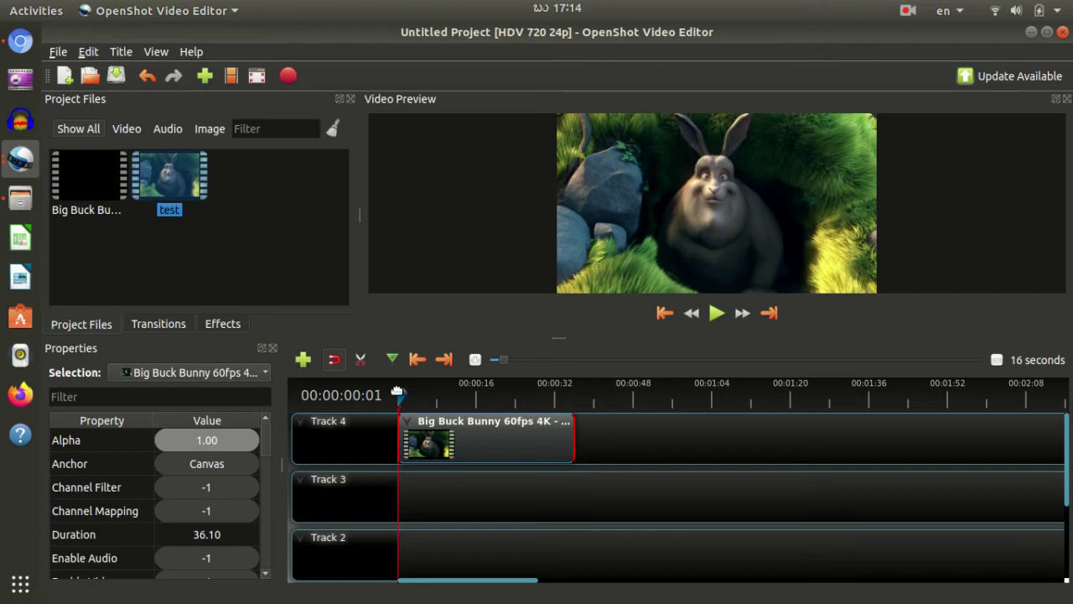
Step: Play the test clip on Track 4 from its start, skip to its final seconds and watch it to the end
{"action": "key", "text": "space"}
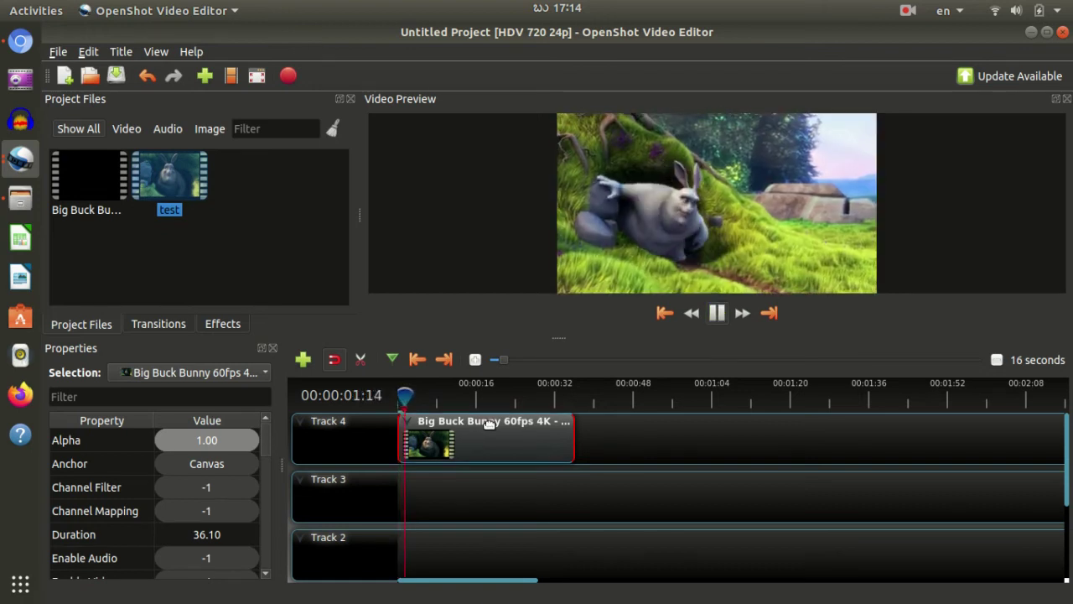
{"action": "left_click_drag", "start_coordinate": [409, 396], "coordinate": [400, 394]}
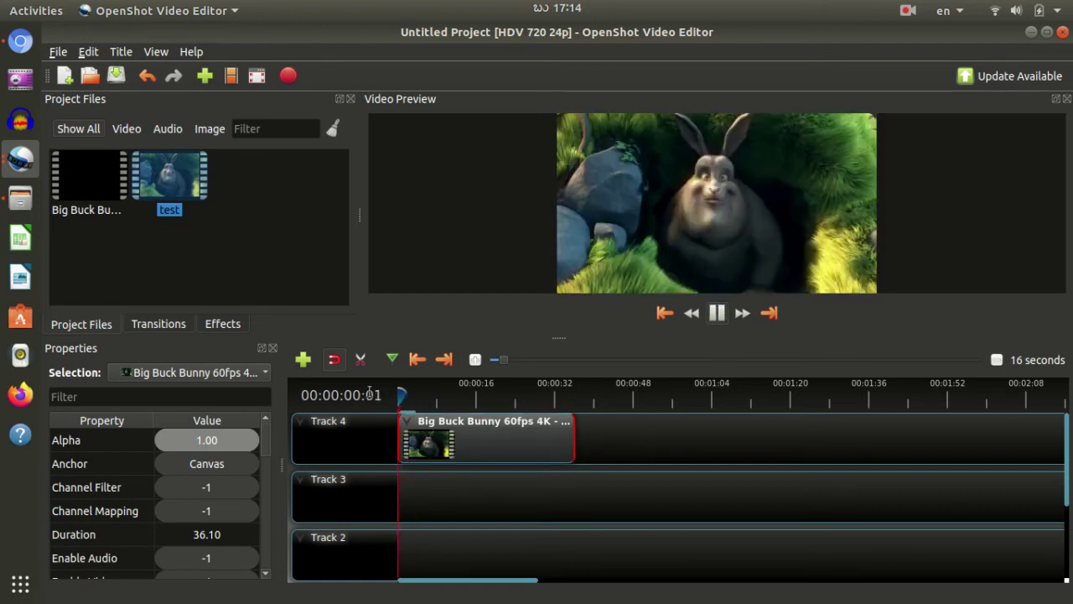
{"action": "key", "text": "space"}
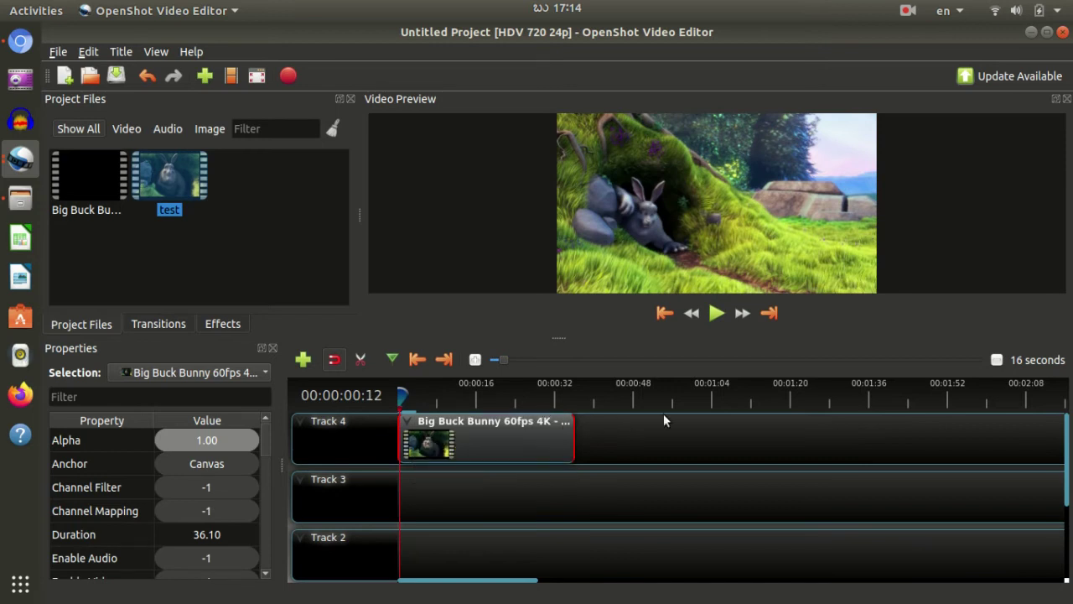
{"action": "key", "text": "space"}
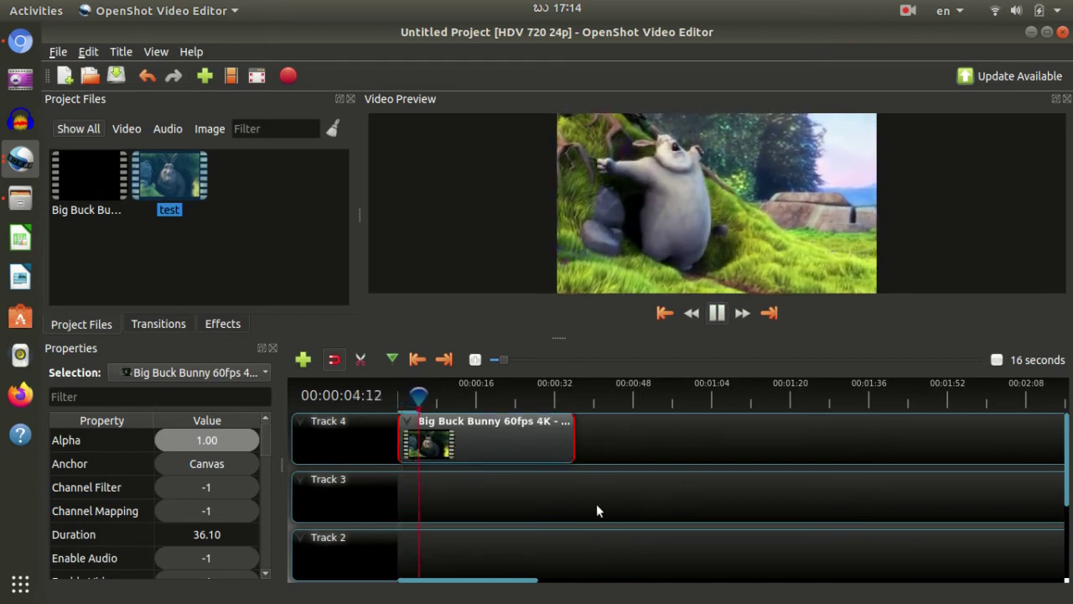
{"action": "left_click", "coordinate": [560, 394]}
{"action": "left_click", "coordinate": [537, 398]}
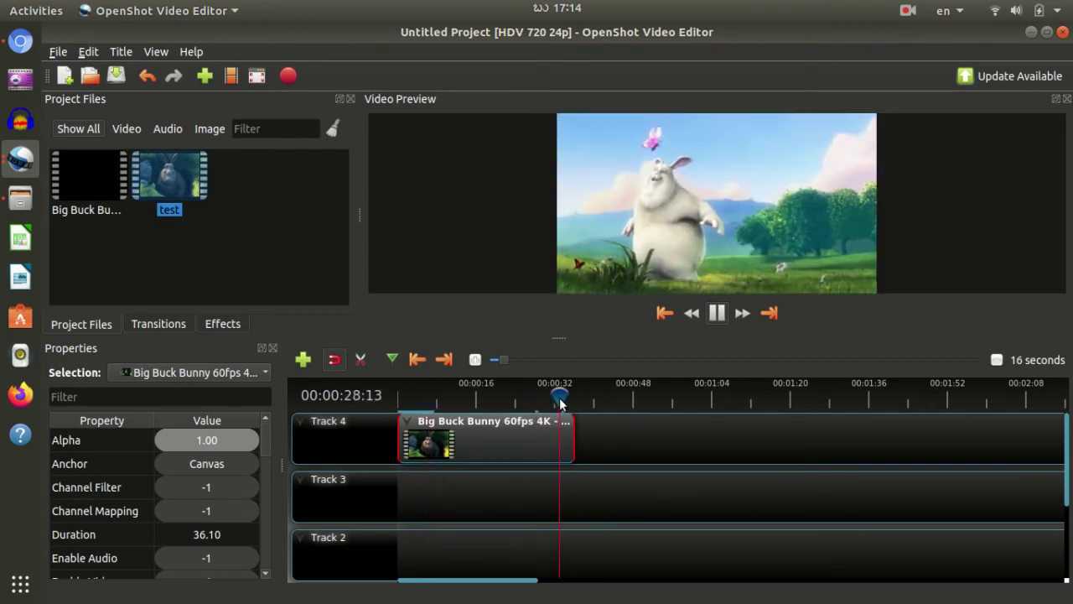
{"action": "left_click", "coordinate": [559, 397]}
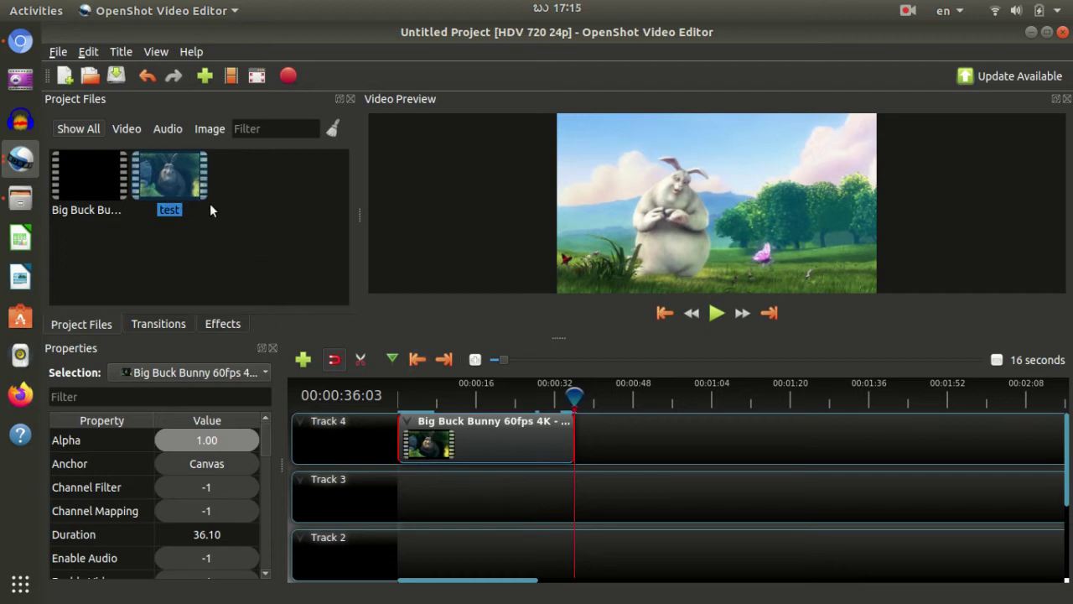
{"action": "right_click", "coordinate": [498, 433]}
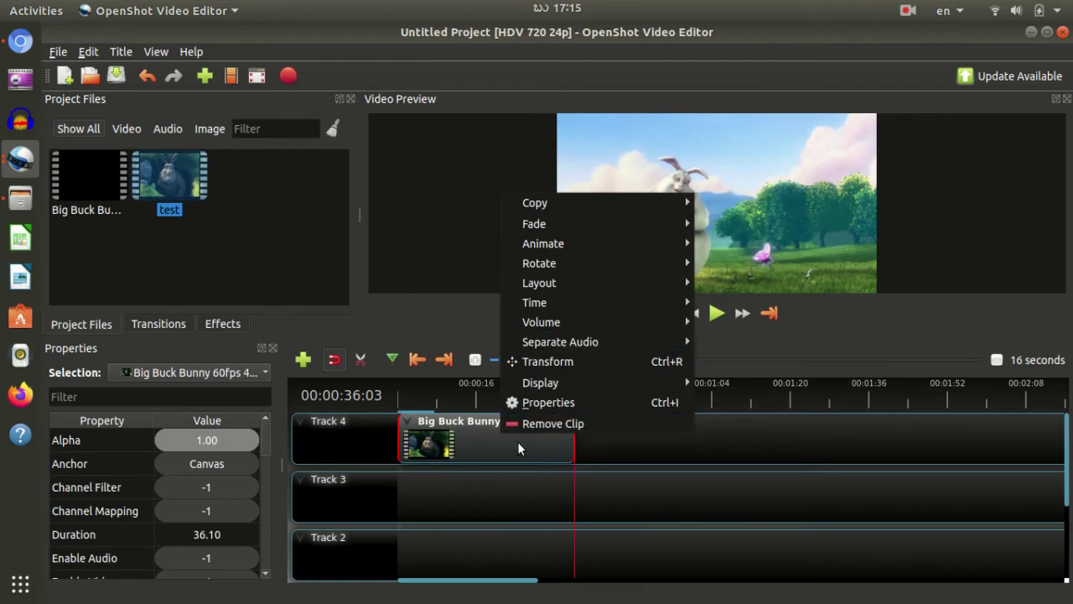
{"action": "left_click", "coordinate": [489, 440]}
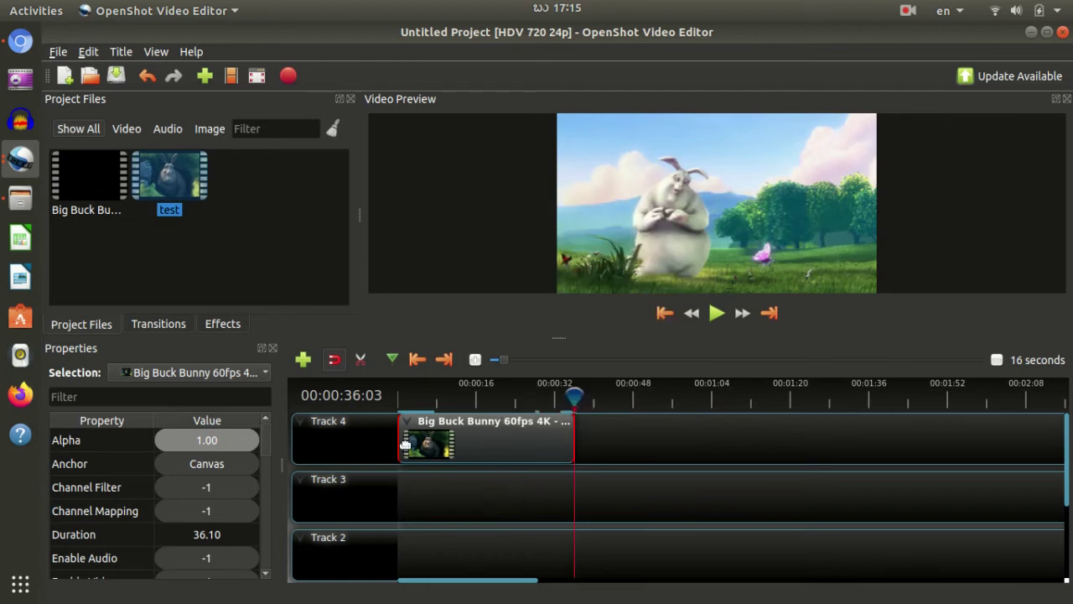
Step: Switch to the Os p1 slide project and copy all clips and transitions on Tracks 3 to 5
{"action": "left_click", "coordinate": [25, 155]}
{"action": "left_click", "coordinate": [205, 256]}
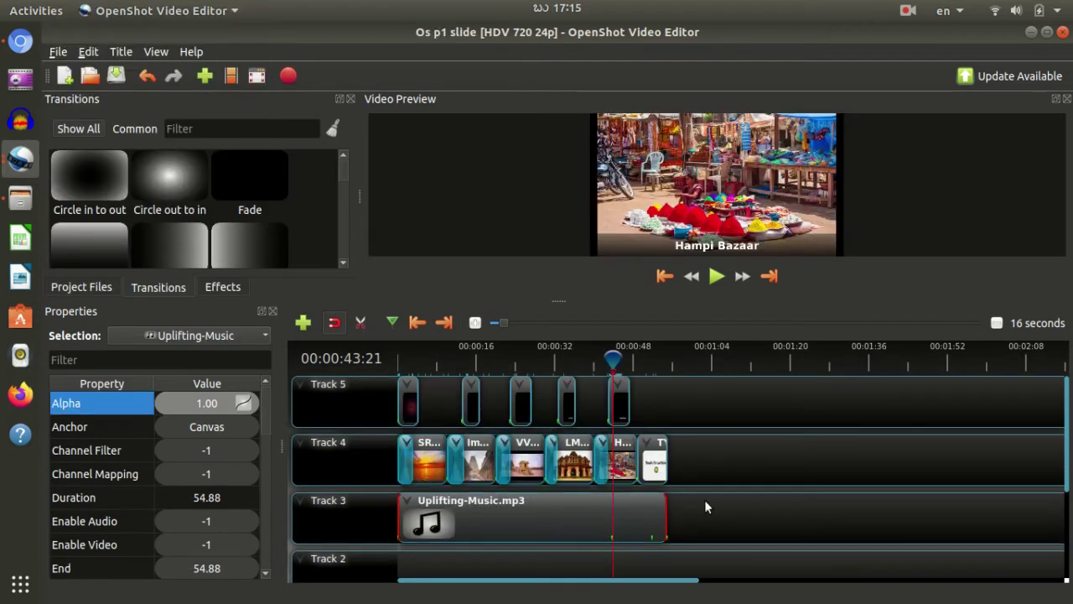
{"action": "left_click", "coordinate": [704, 506]}
{"action": "left_click_drag", "start_coordinate": [702, 535], "coordinate": [347, 379]}
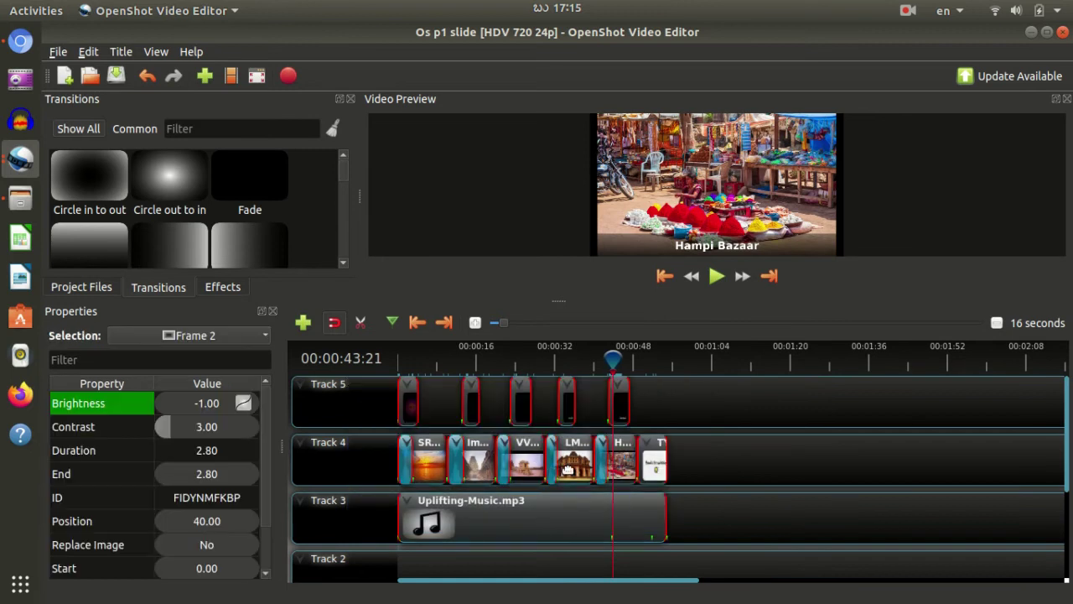
{"action": "right_click", "coordinate": [568, 469]}
{"action": "left_click", "coordinate": [627, 216]}
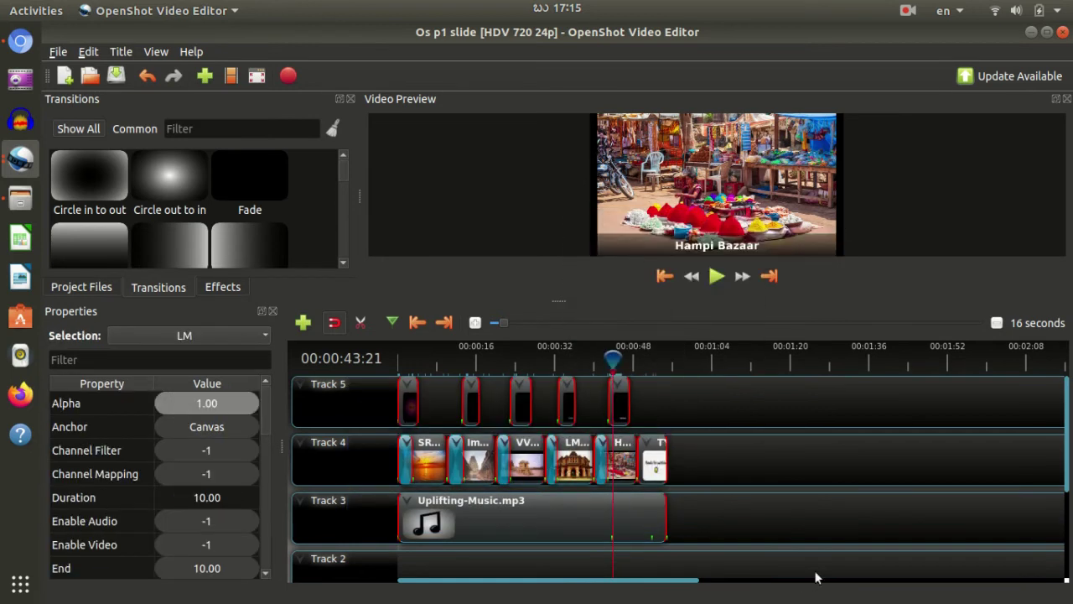
Step: Paste the copied clips and transitions into the empty timeline area beyond the slideshow, starting at about 00:01:46
{"action": "left_click", "coordinate": [884, 359]}
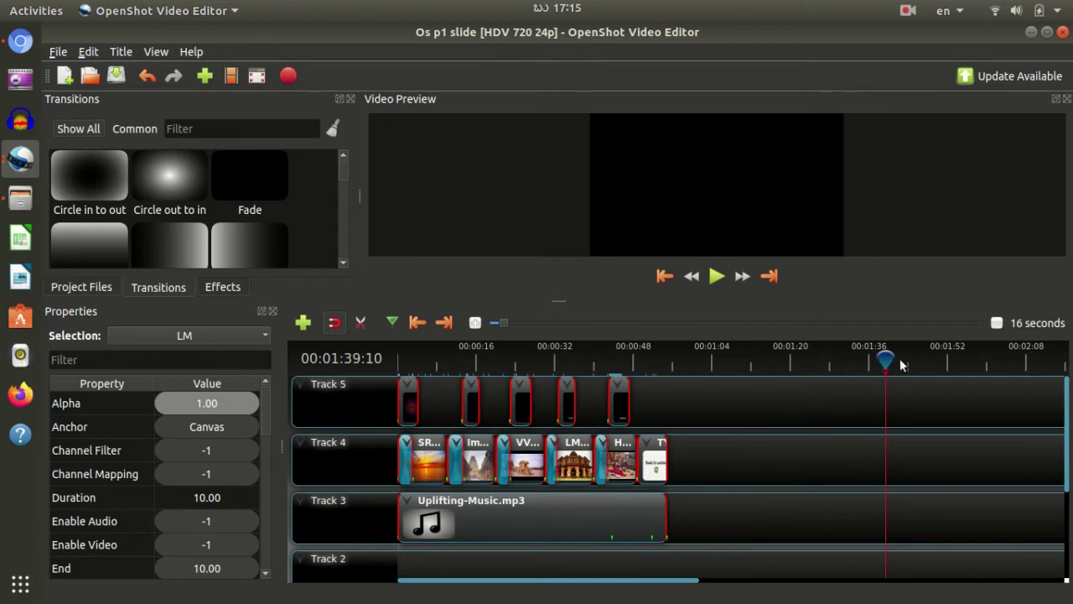
{"action": "left_click", "coordinate": [903, 404]}
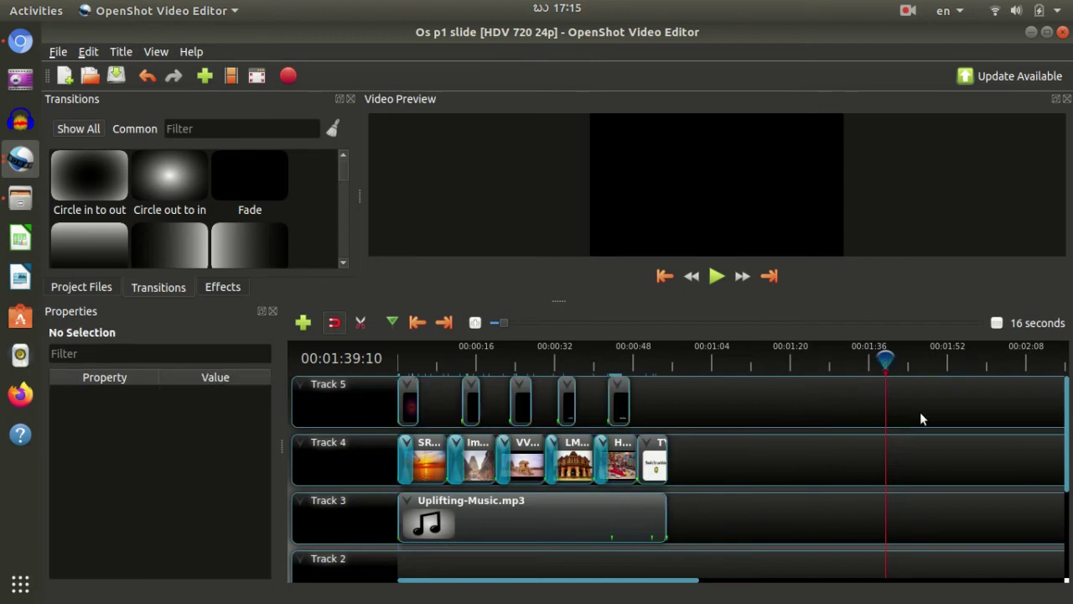
{"action": "right_click", "coordinate": [916, 408]}
{"action": "left_click", "coordinate": [946, 406]}
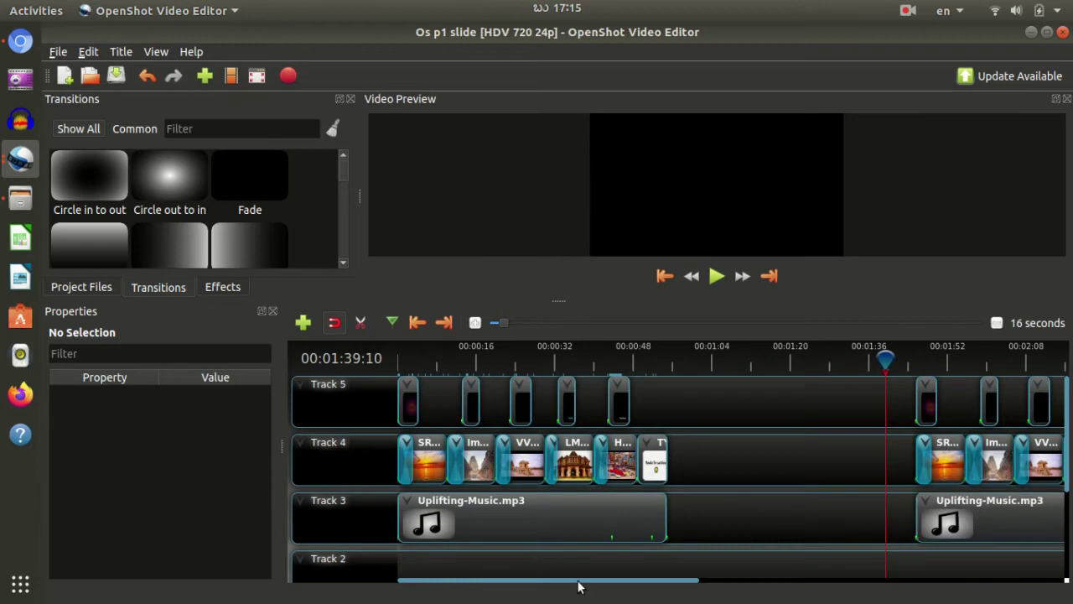
Step: Delete the whole pasted copy of the slideshow from Tracks 3 to 5
{"action": "left_click_drag", "start_coordinate": [578, 586], "coordinate": [500, 567]}
{"action": "left_click_drag", "start_coordinate": [668, 584], "coordinate": [757, 582]}
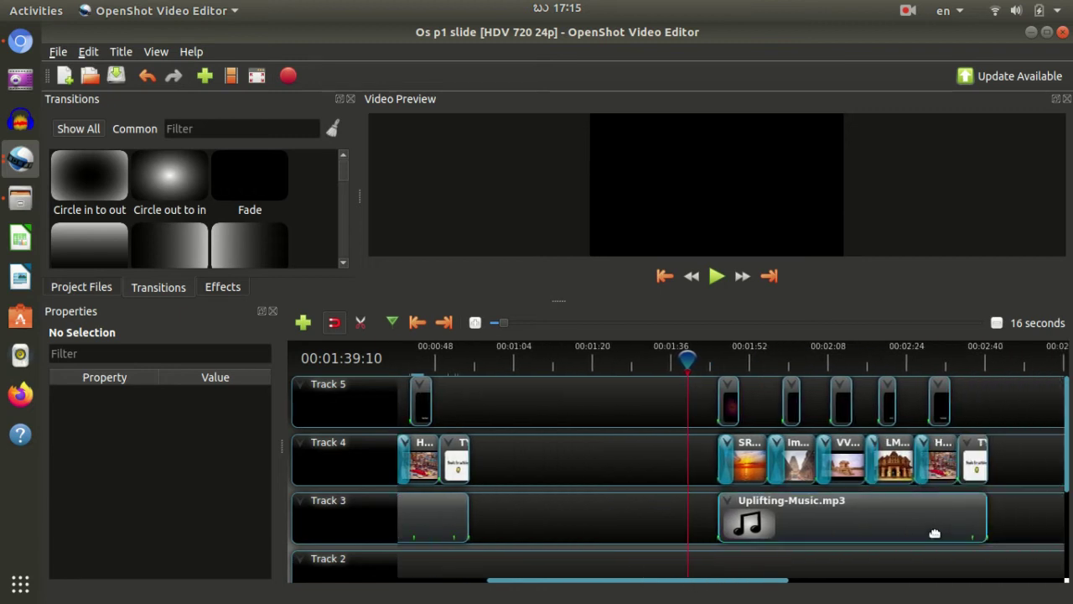
{"action": "left_click_drag", "start_coordinate": [1015, 528], "coordinate": [686, 384]}
{"action": "key", "text": "Delete"}
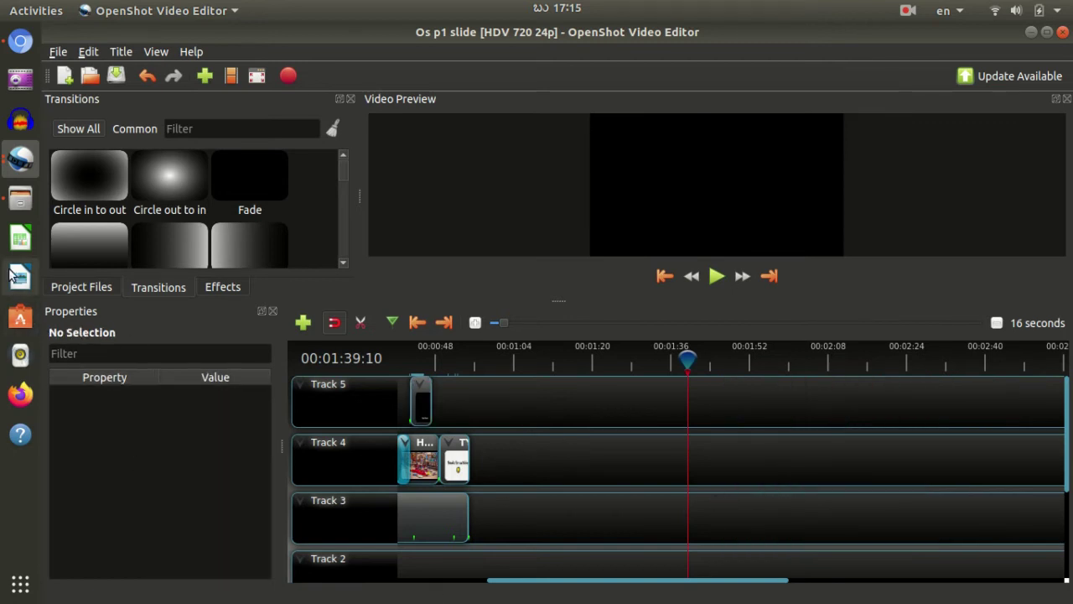
Step: Return to the Untitled Project window and move the playhead to the timeline start
{"action": "left_click", "coordinate": [20, 158]}
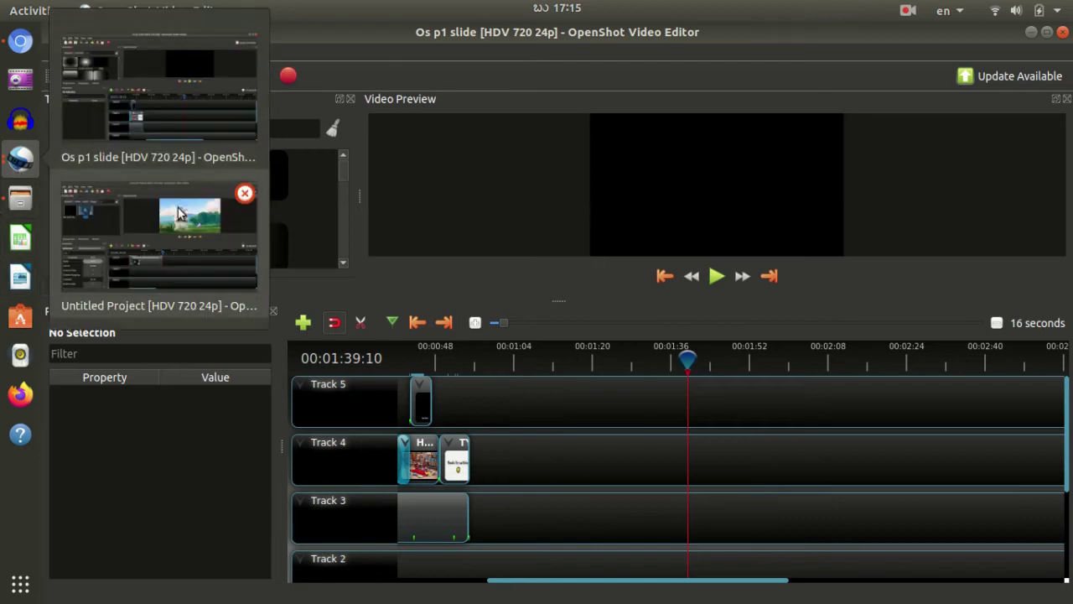
{"action": "left_click", "coordinate": [193, 238]}
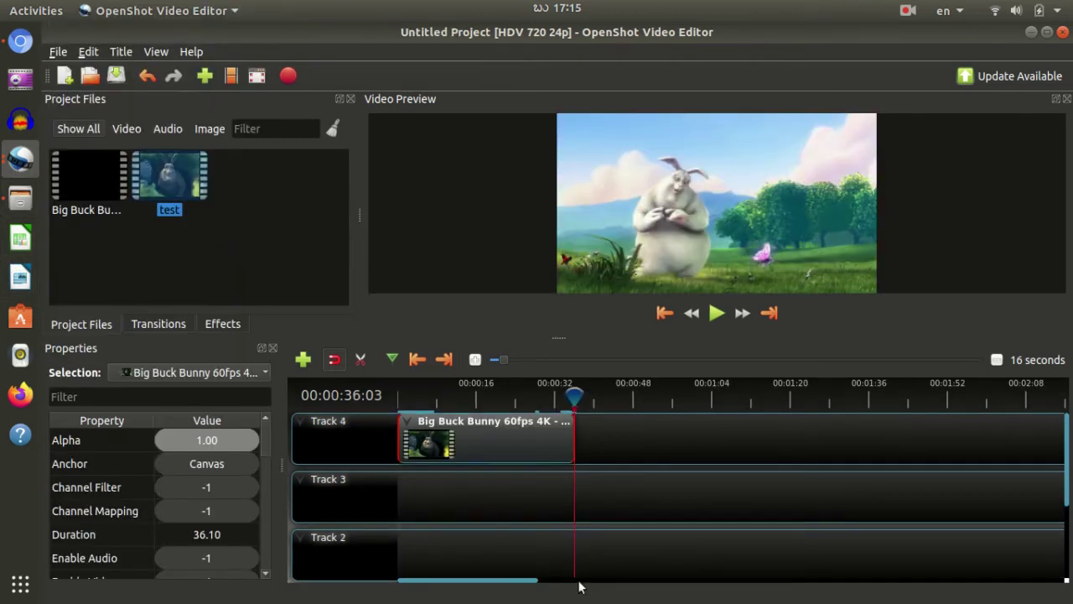
{"action": "left_click_drag", "start_coordinate": [573, 398], "coordinate": [344, 383]}
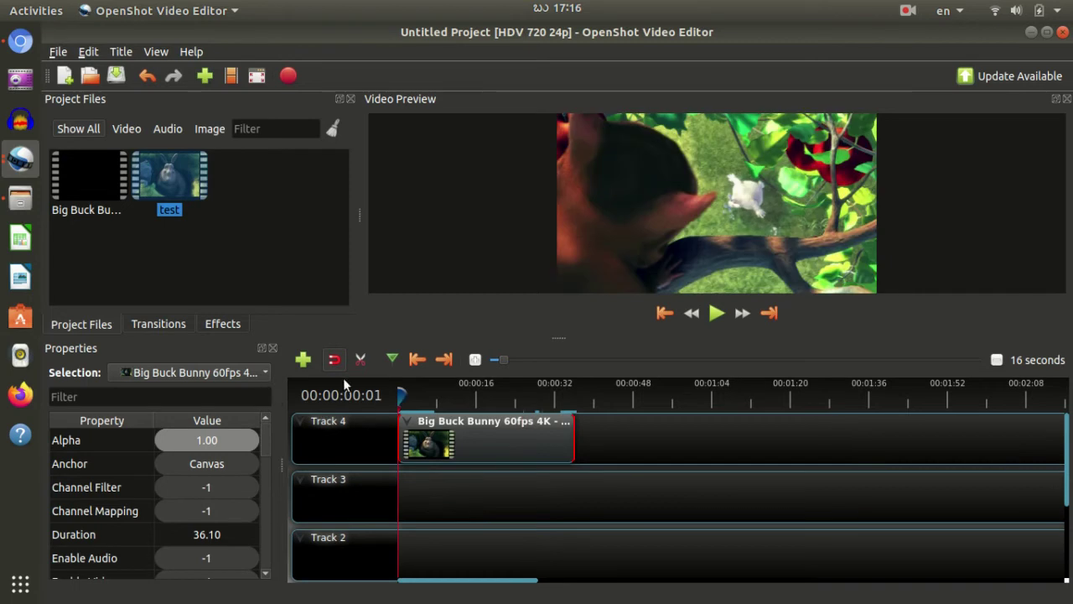
{"action": "right_click", "coordinate": [510, 423]}
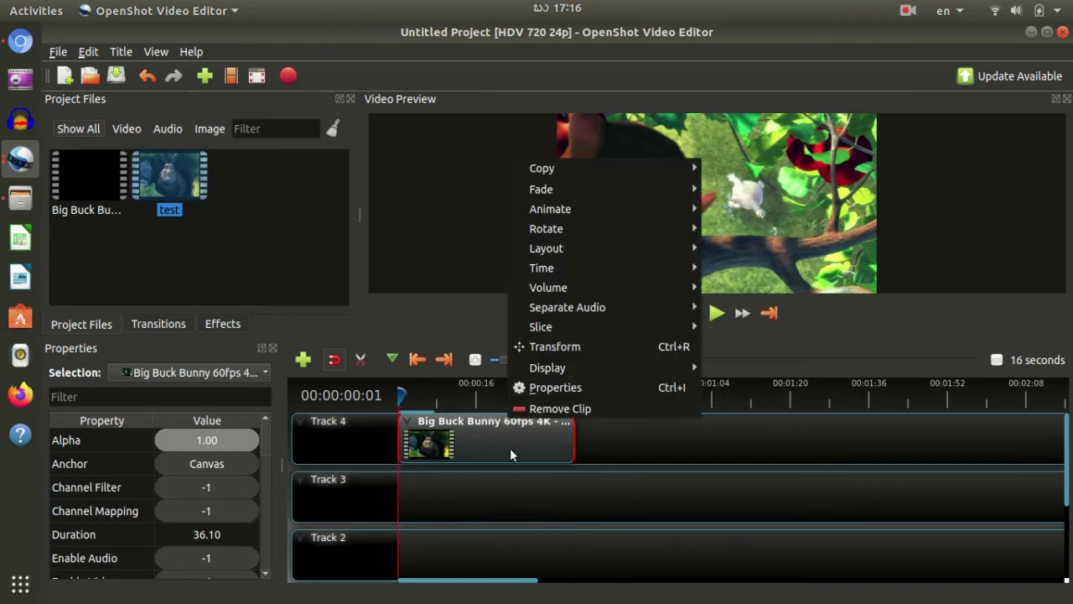
{"action": "left_click", "coordinate": [507, 440]}
{"action": "right_click", "coordinate": [501, 443]}
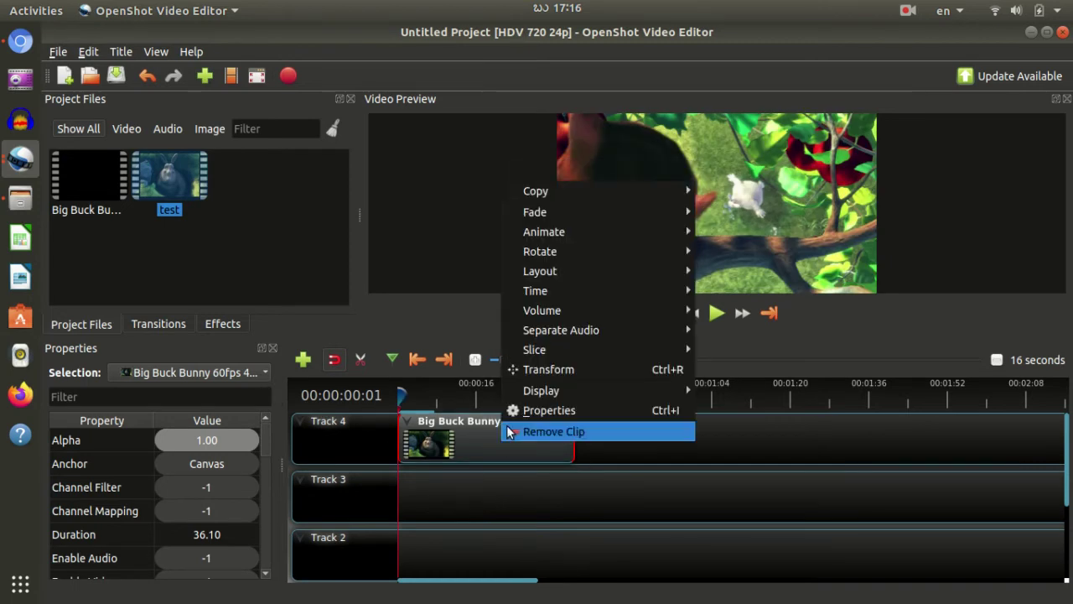
{"action": "mouse_move", "coordinate": [585, 195]}
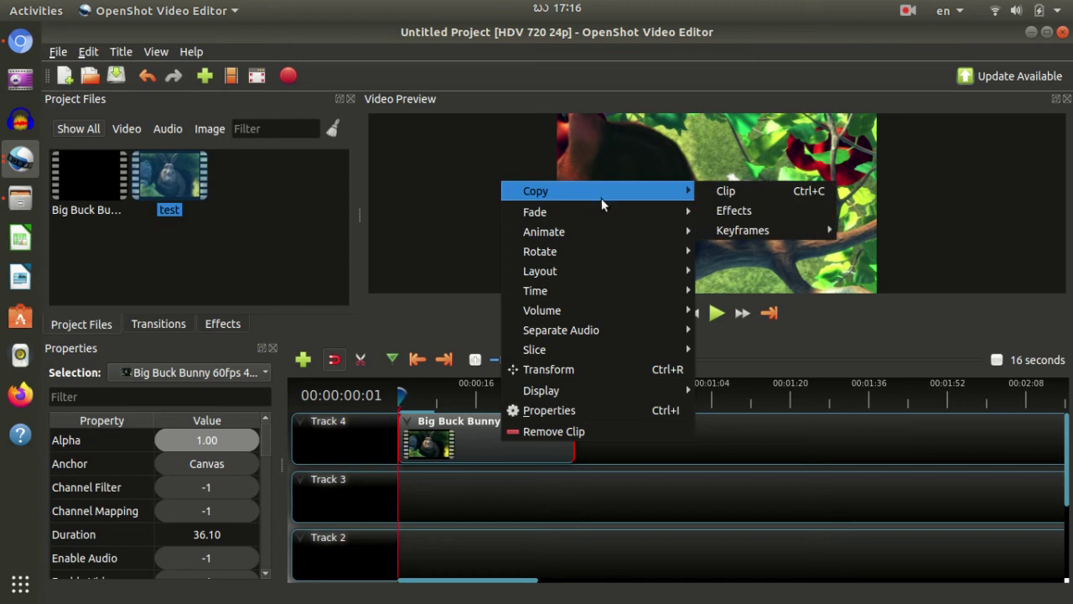
{"action": "left_click", "coordinate": [550, 470]}
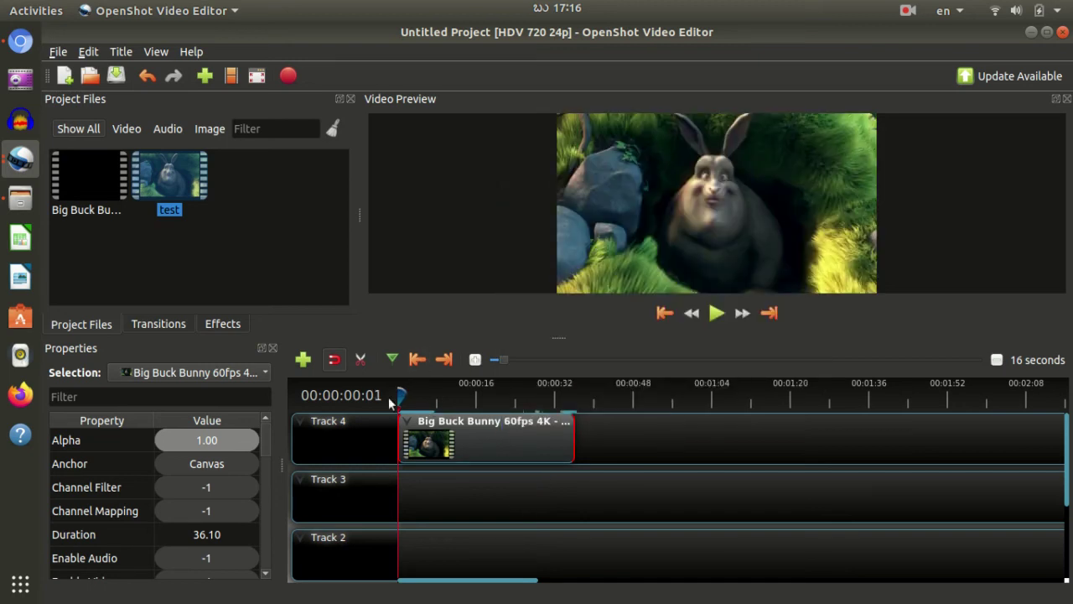
Step: Apply a Fade In (Slow) to the start of the Track 4 clip and play it from the timeline start
{"action": "key", "text": "space"}
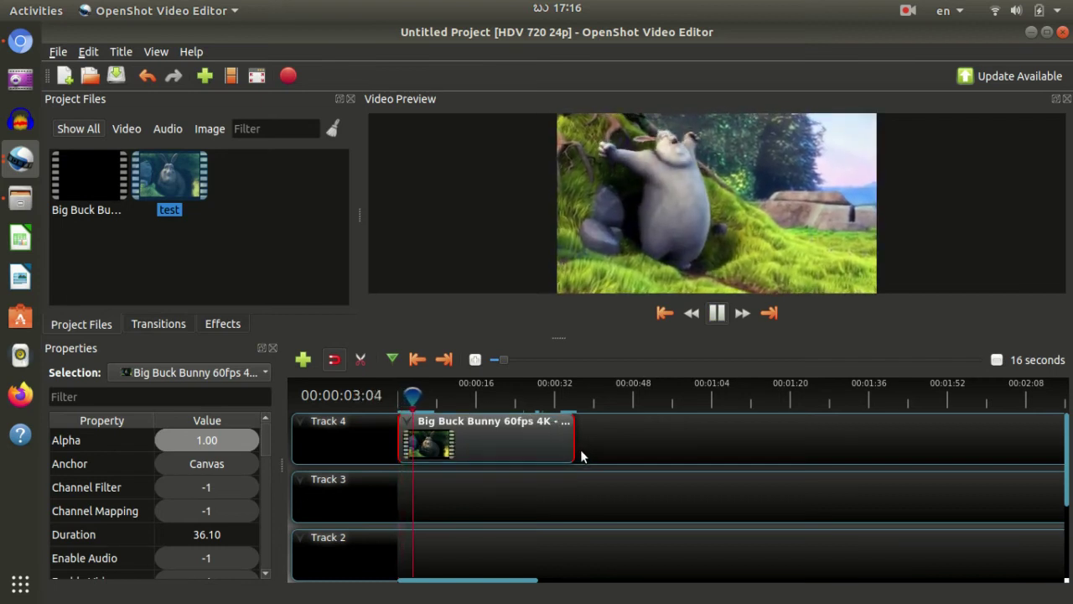
{"action": "key", "text": "space"}
{"action": "right_click", "coordinate": [536, 444]}
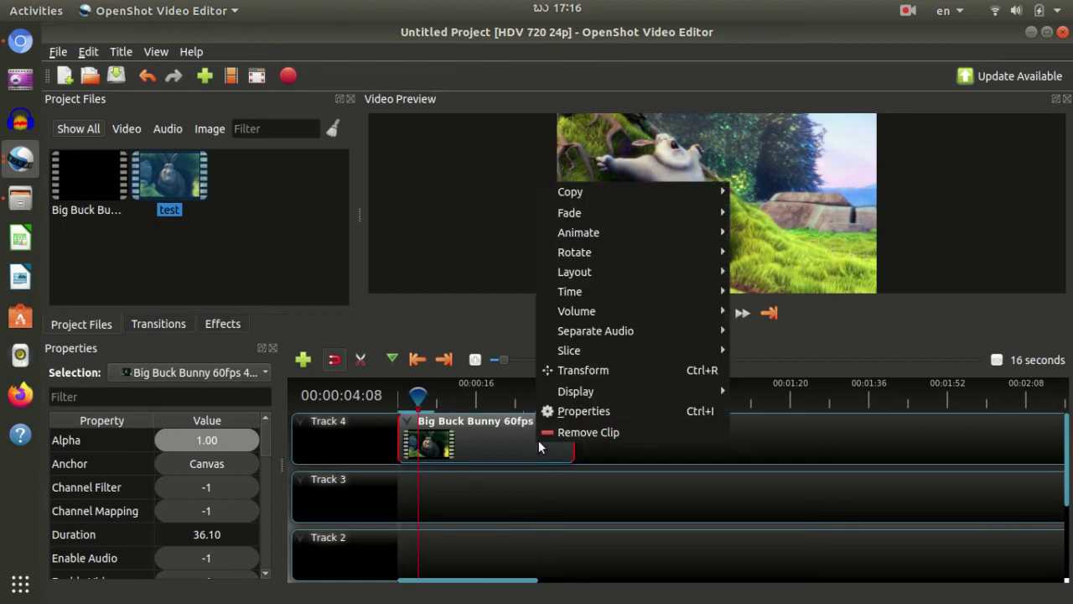
{"action": "mouse_move", "coordinate": [693, 215]}
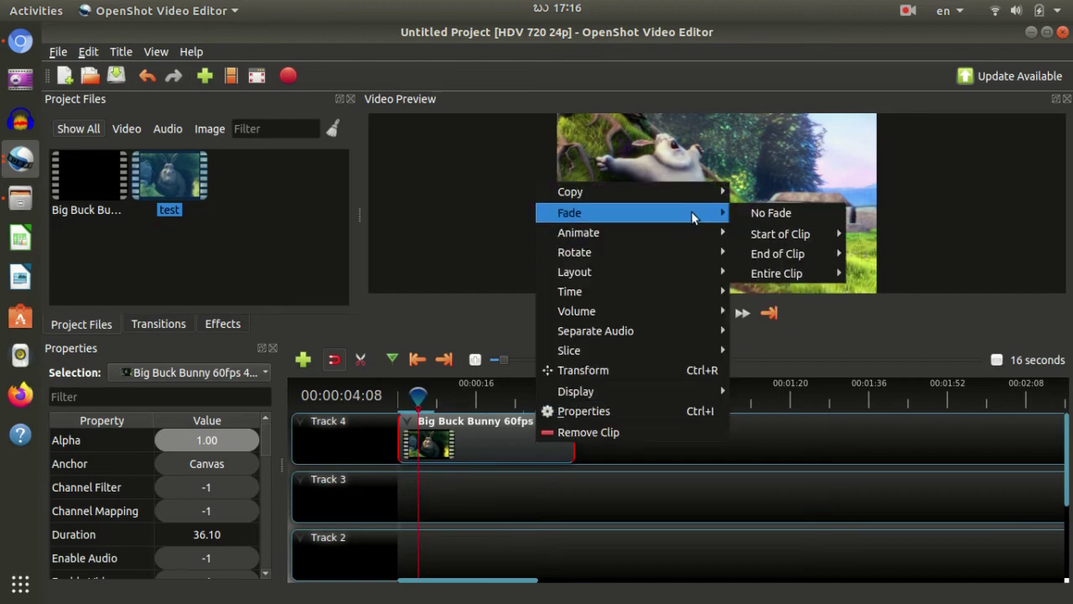
{"action": "mouse_move", "coordinate": [816, 235]}
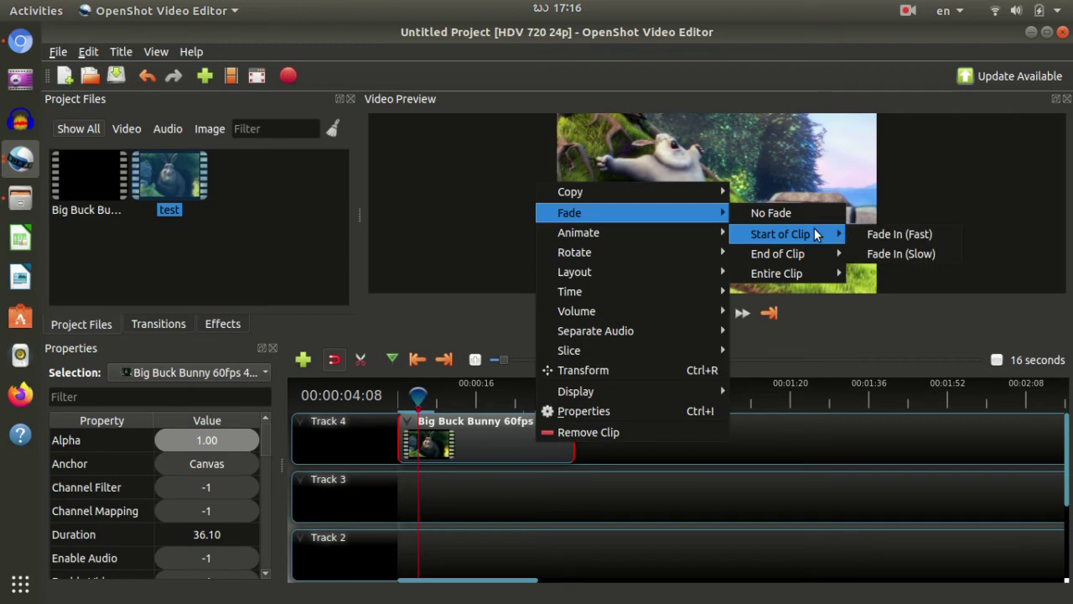
{"action": "mouse_move", "coordinate": [803, 256]}
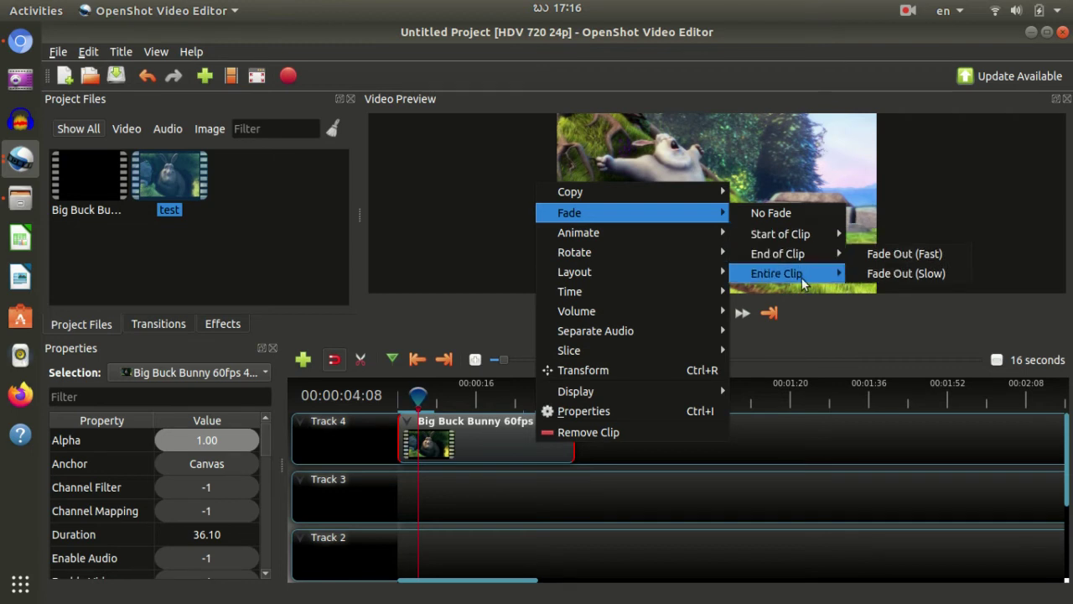
{"action": "mouse_move", "coordinate": [803, 285]}
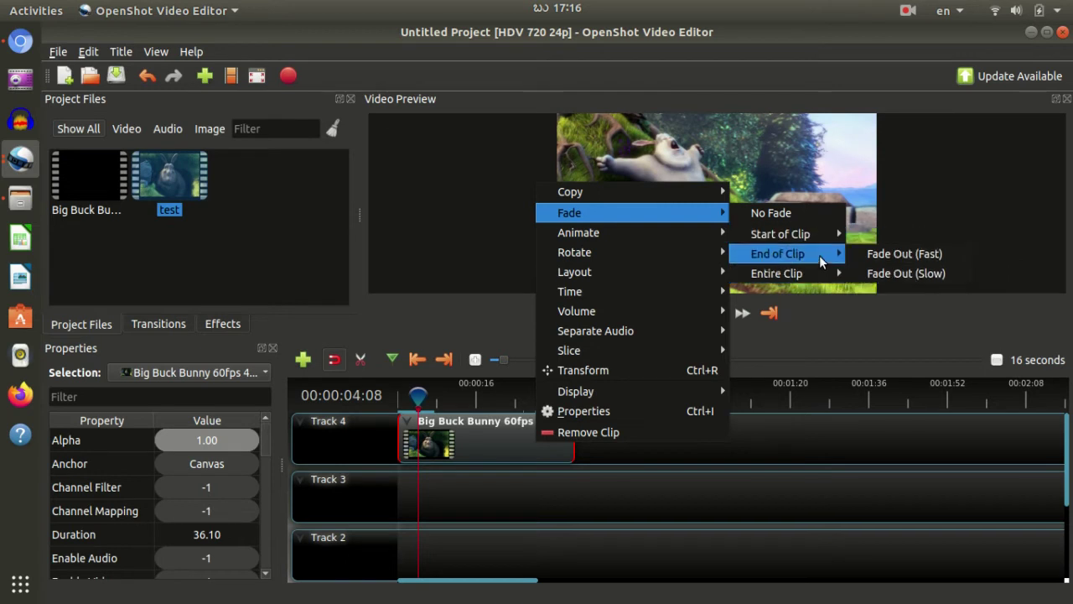
{"action": "mouse_move", "coordinate": [803, 240]}
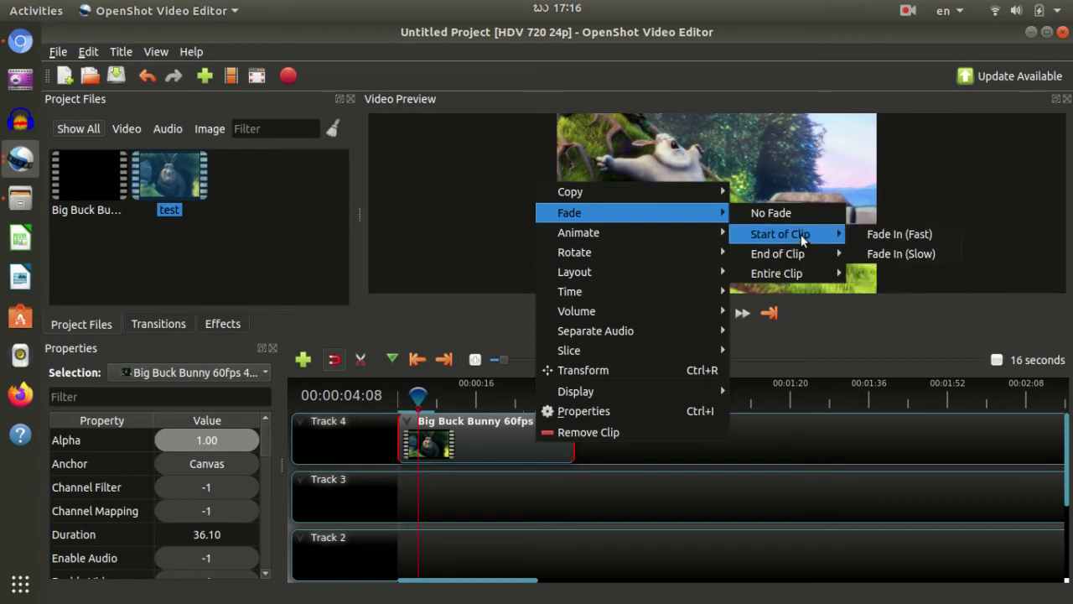
{"action": "left_click", "coordinate": [903, 254]}
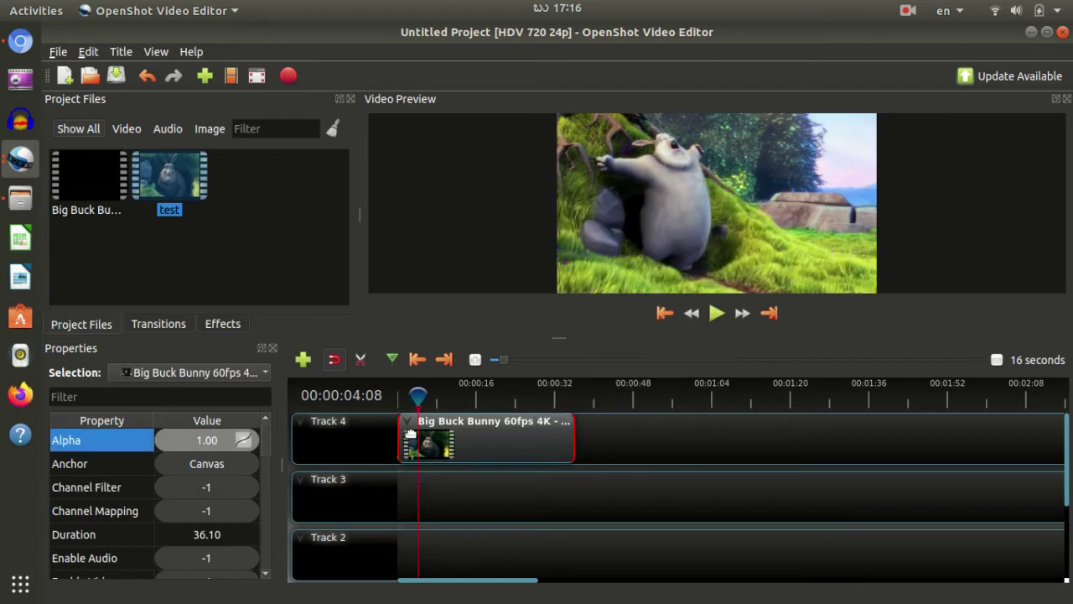
{"action": "left_click_drag", "start_coordinate": [419, 401], "coordinate": [399, 401]}
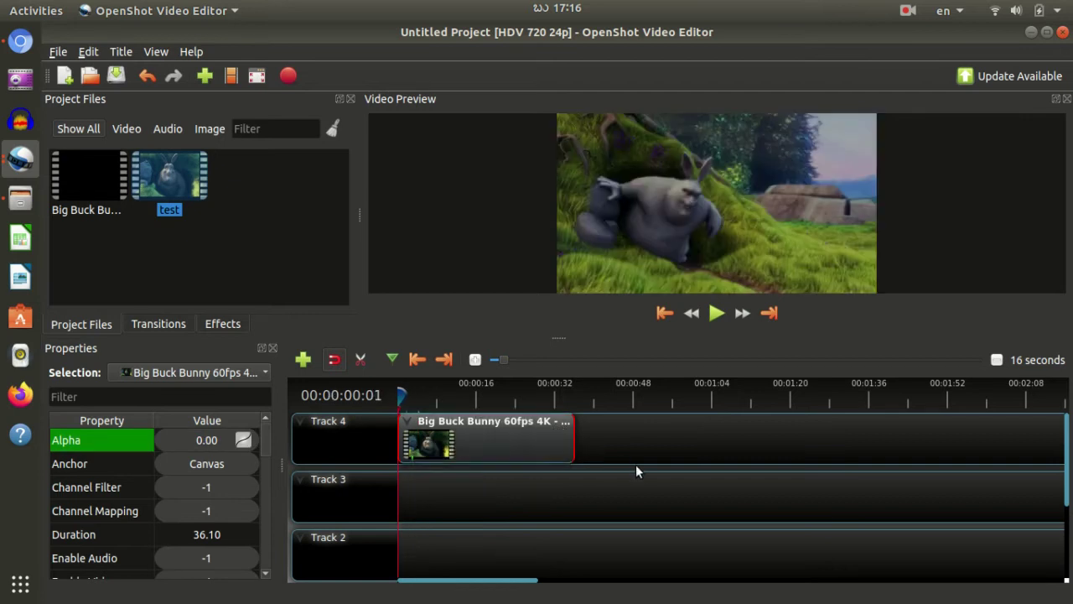
{"action": "key", "text": "space"}
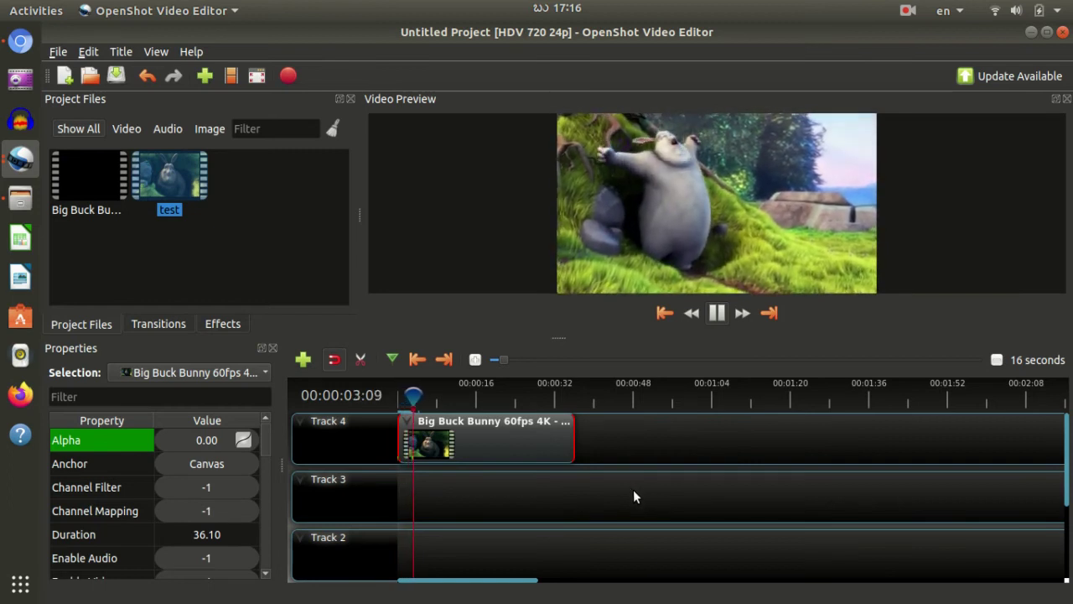
Step: Add the test clip again on Track 4 at about 00:01:17 and play its opening without a fade
{"action": "left_click_drag", "start_coordinate": [210, 187], "coordinate": [804, 437]}
{"action": "left_click", "coordinate": [771, 387]}
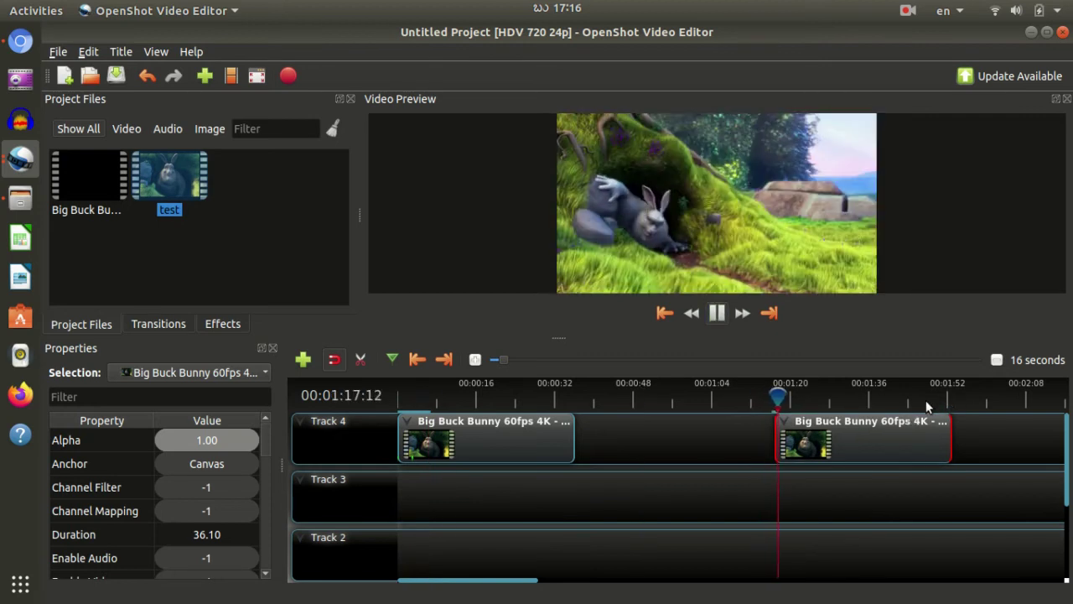
Step: Replay the opening of the first Track 4 clip from the timeline start to review its fade-in
{"action": "left_click", "coordinate": [409, 398]}
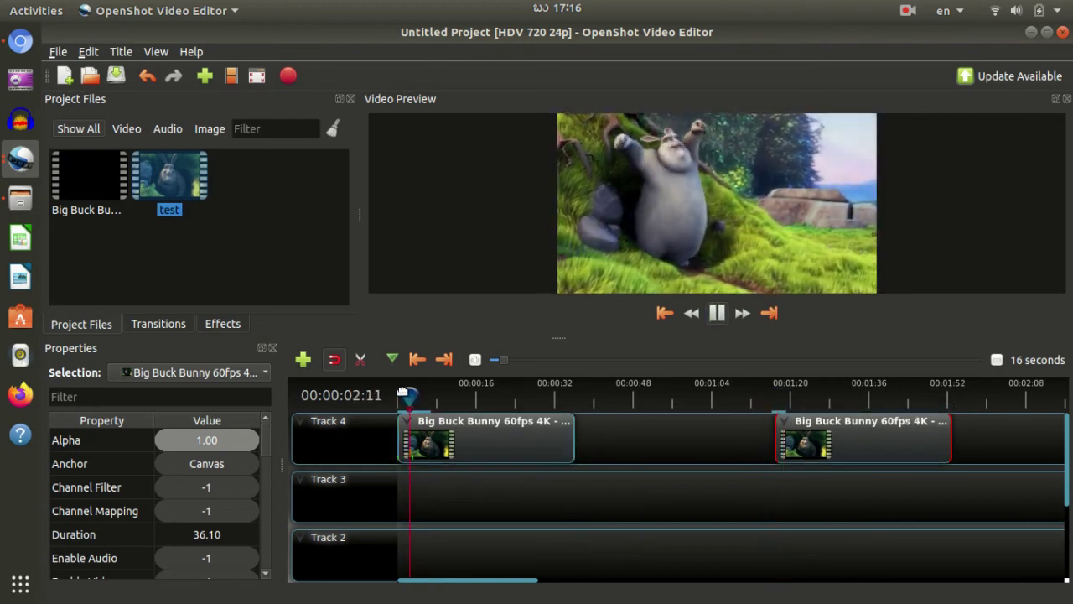
{"action": "left_click", "coordinate": [400, 397]}
{"action": "left_click", "coordinate": [576, 443]}
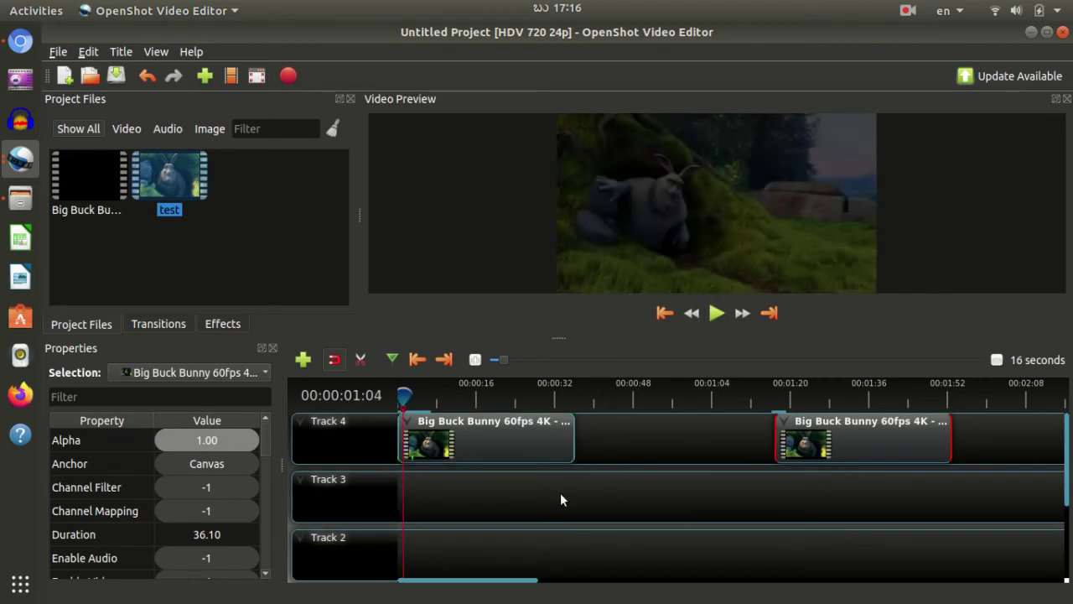
{"action": "left_click_drag", "start_coordinate": [406, 393], "coordinate": [377, 393]}
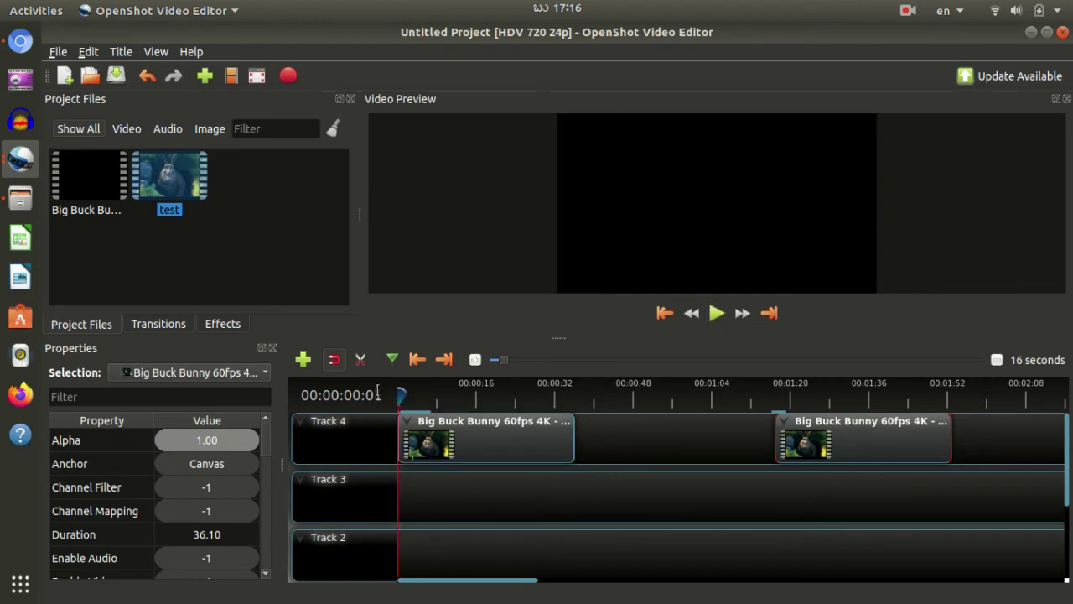
{"action": "left_click", "coordinate": [585, 458]}
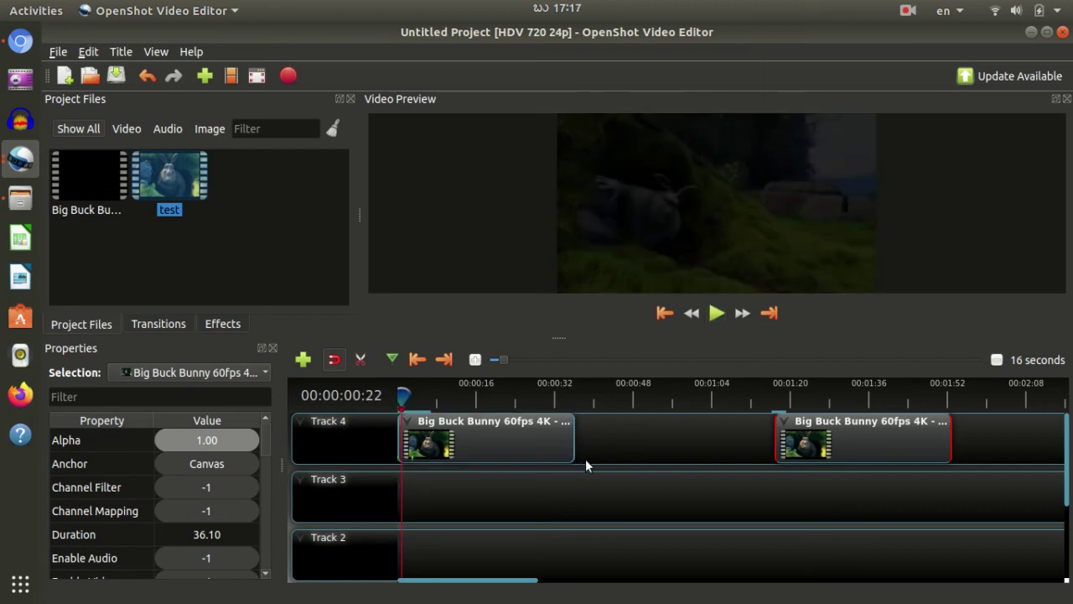
{"action": "key", "text": "space"}
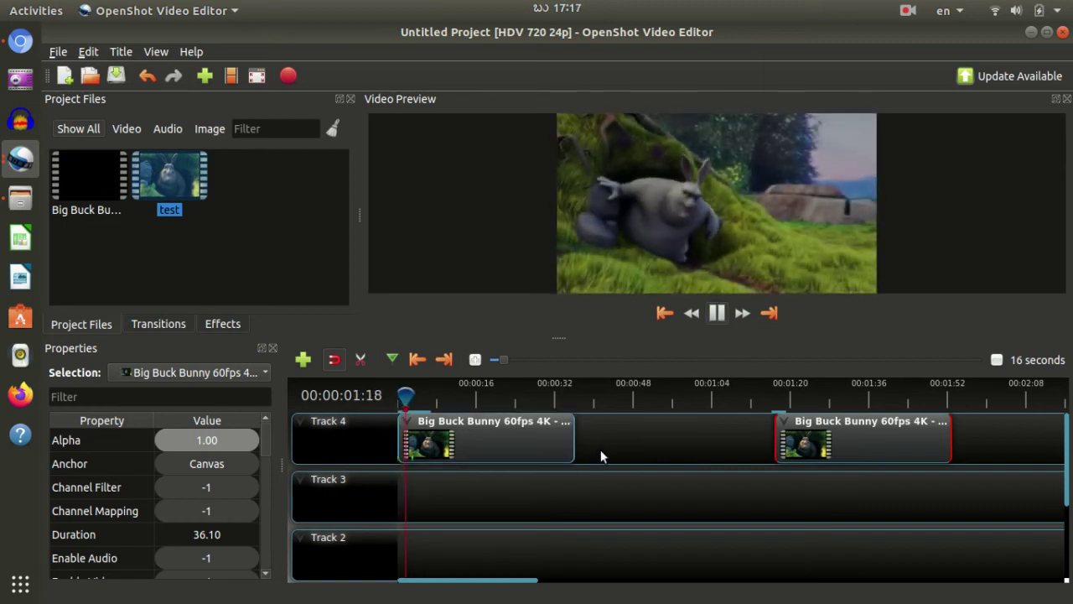
Step: Apply a Fade Out (Slow) to the end of both Track 4 clips and play the first clip's ending from about 00:00:32
{"action": "left_click", "coordinate": [520, 450]}
{"action": "right_click", "coordinate": [516, 442]}
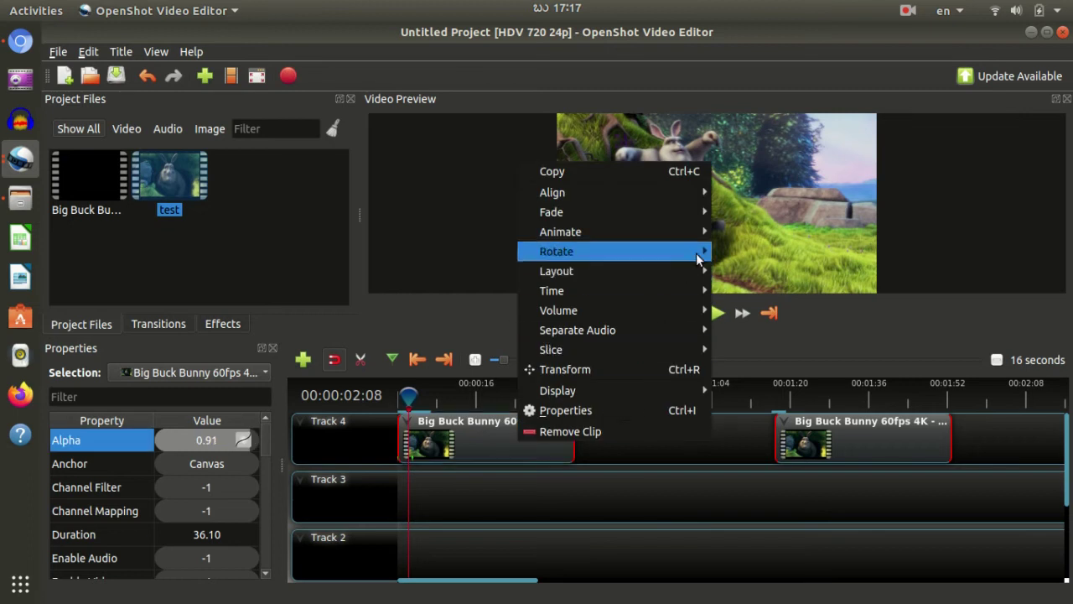
{"action": "left_click", "coordinate": [646, 500]}
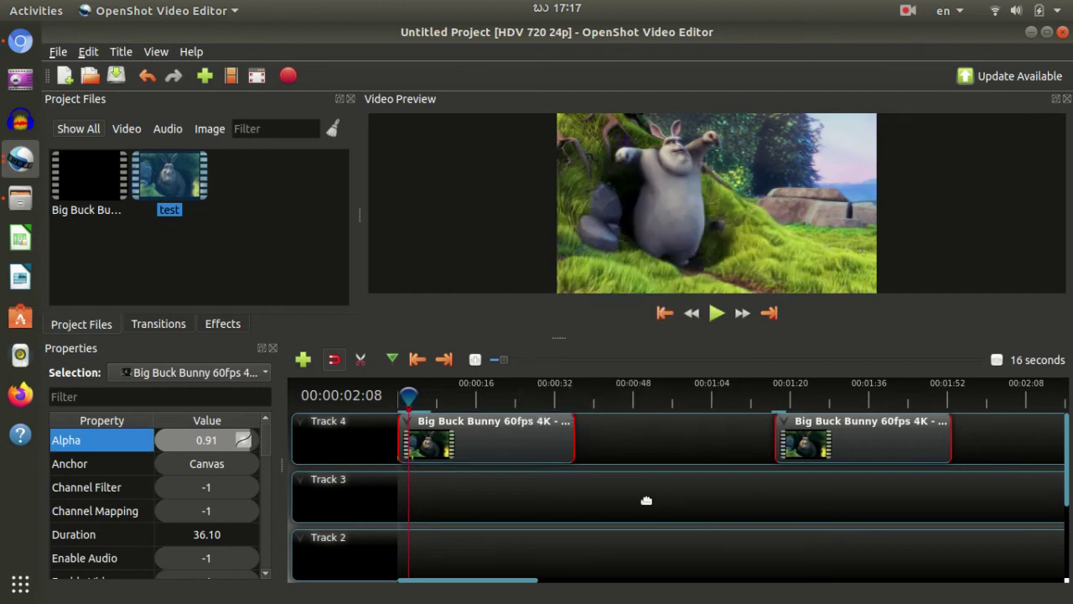
{"action": "right_click", "coordinate": [552, 451]}
{"action": "mouse_move", "coordinate": [698, 225]}
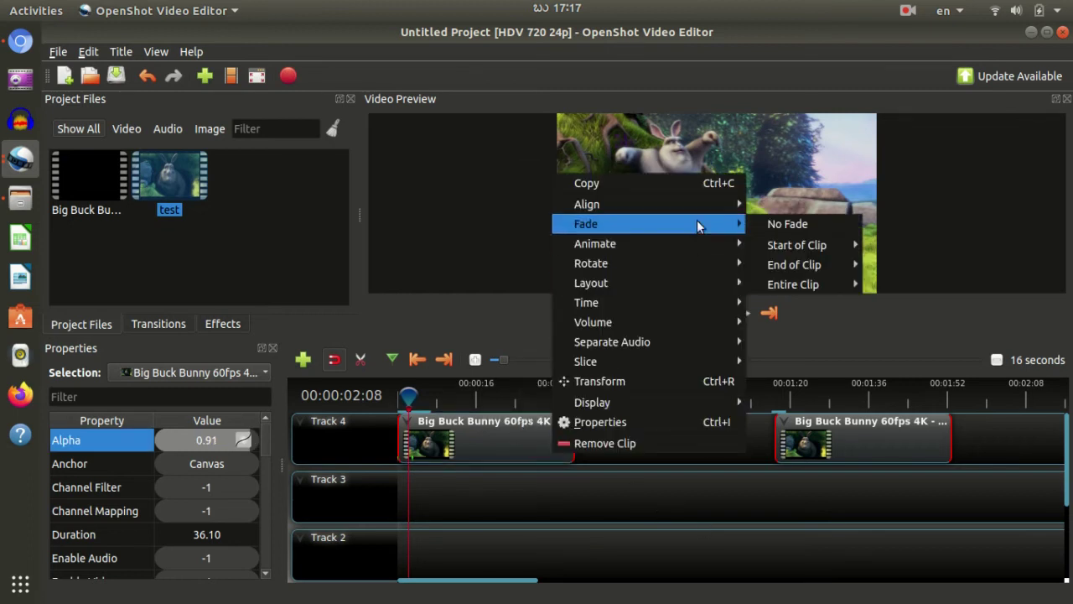
{"action": "mouse_move", "coordinate": [800, 265]}
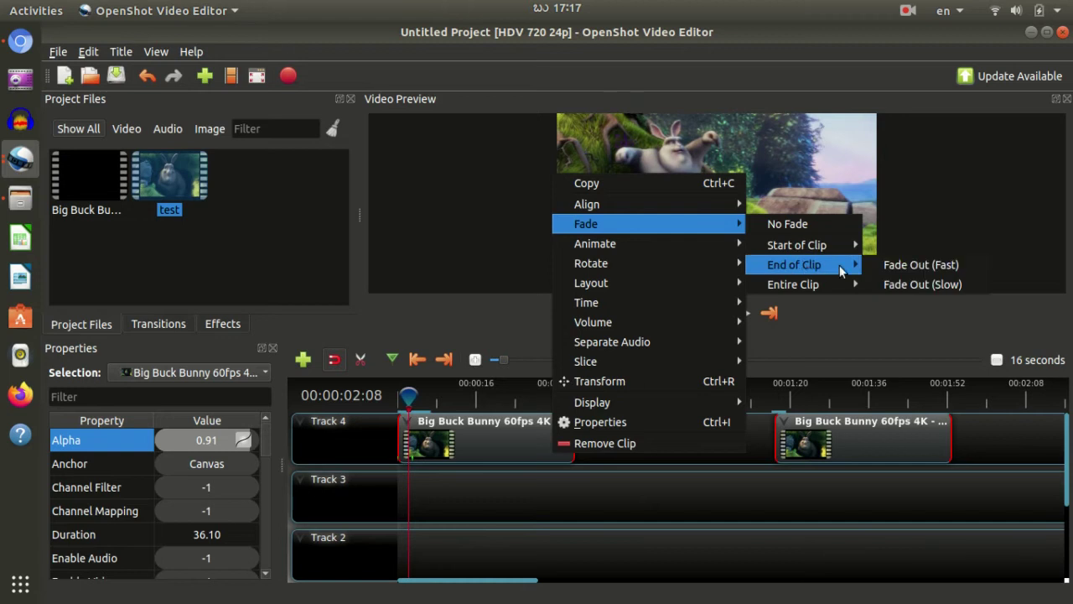
{"action": "left_click", "coordinate": [926, 285]}
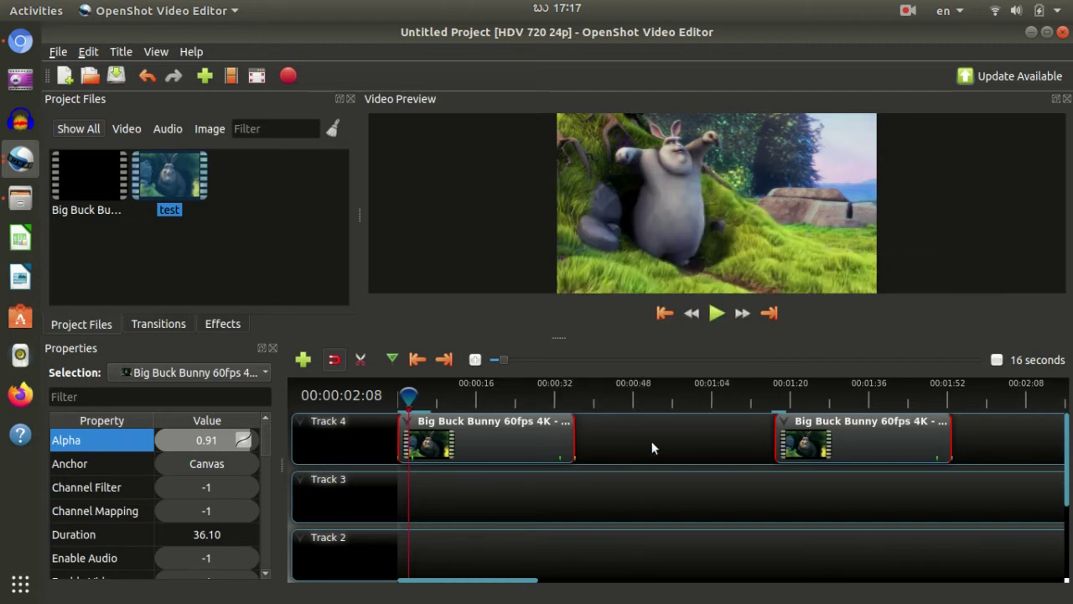
{"action": "left_click", "coordinate": [556, 398]}
{"action": "key", "text": "space"}
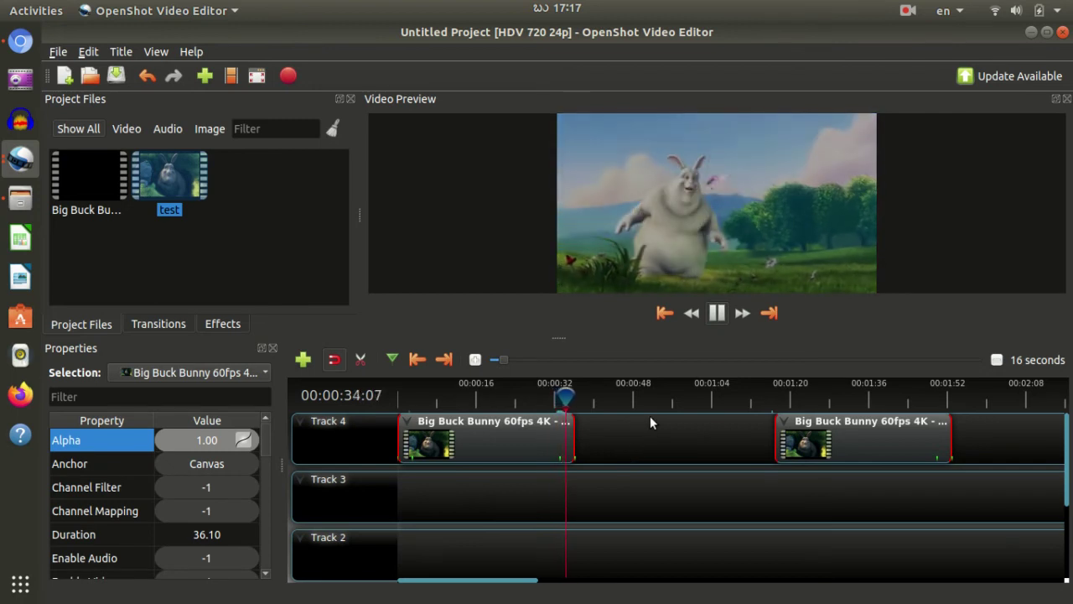
{"action": "right_click", "coordinate": [560, 433]}
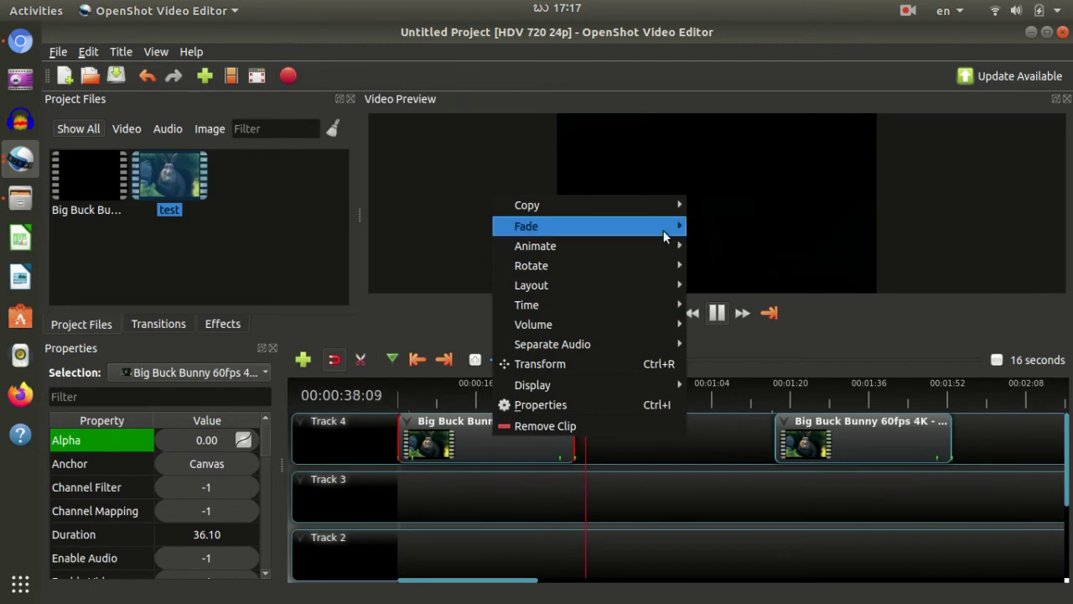
{"action": "mouse_move", "coordinate": [663, 228]}
{"action": "mouse_move", "coordinate": [755, 292]}
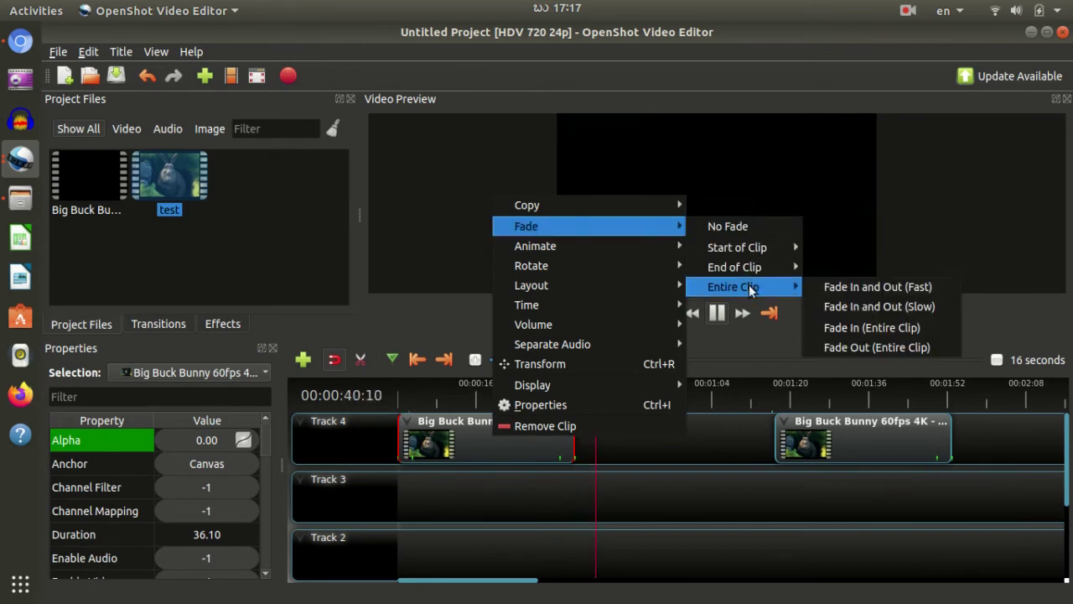
{"action": "left_click", "coordinate": [659, 483]}
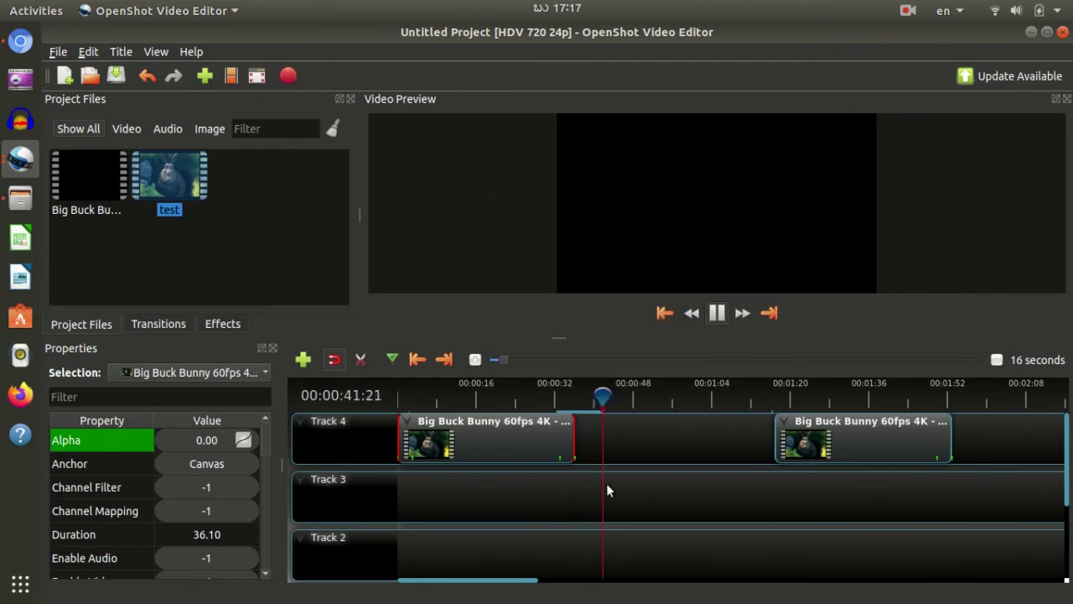
{"action": "right_click", "coordinate": [531, 441]}
{"action": "mouse_move", "coordinate": [622, 254]}
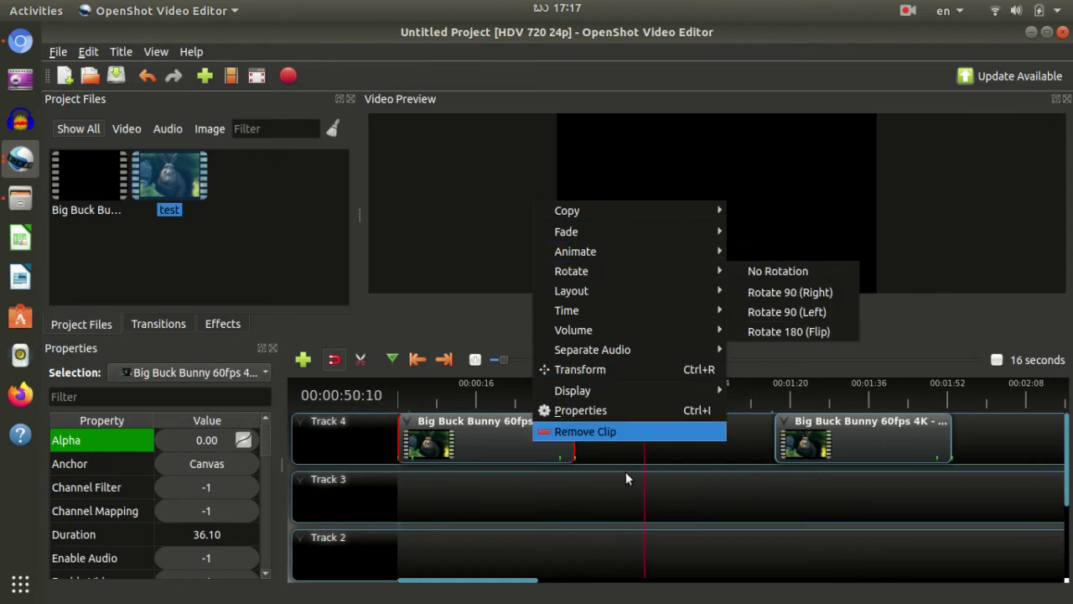
{"action": "left_click", "coordinate": [556, 524]}
Step: Move the playhead back to the opening of the first Track 4 clip and rotate that clip 90 degrees right
{"action": "left_click_drag", "start_coordinate": [652, 391], "coordinate": [443, 391]}
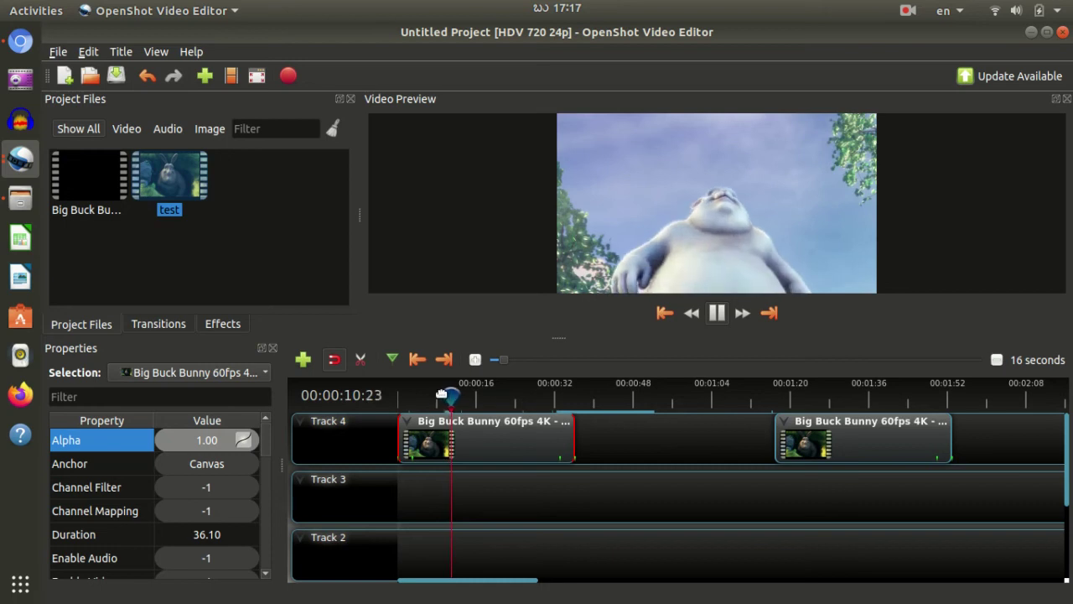
{"action": "left_click", "coordinate": [401, 398]}
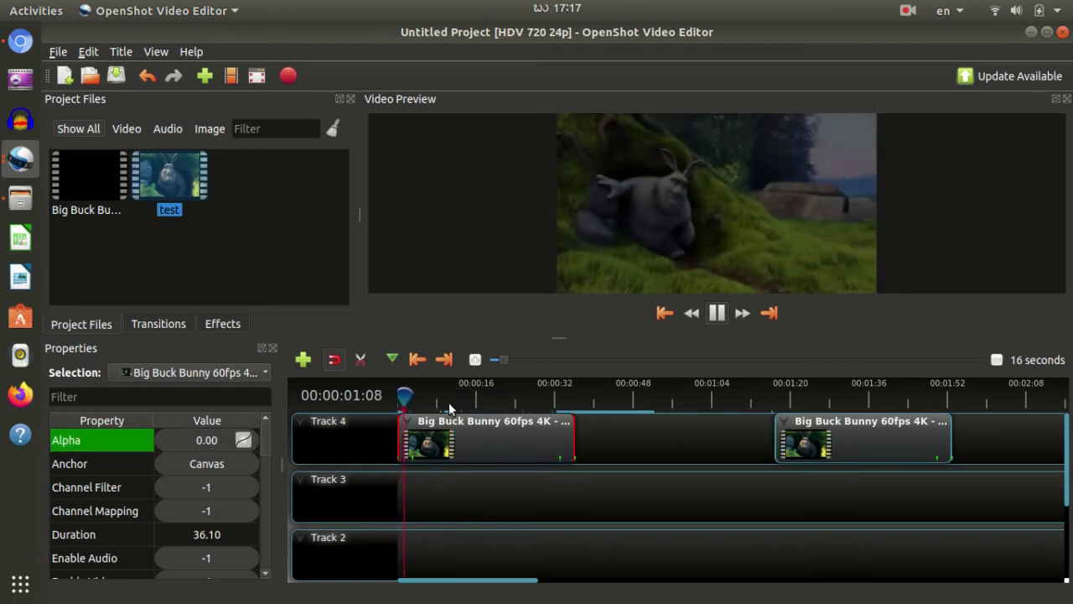
{"action": "right_click", "coordinate": [513, 433]}
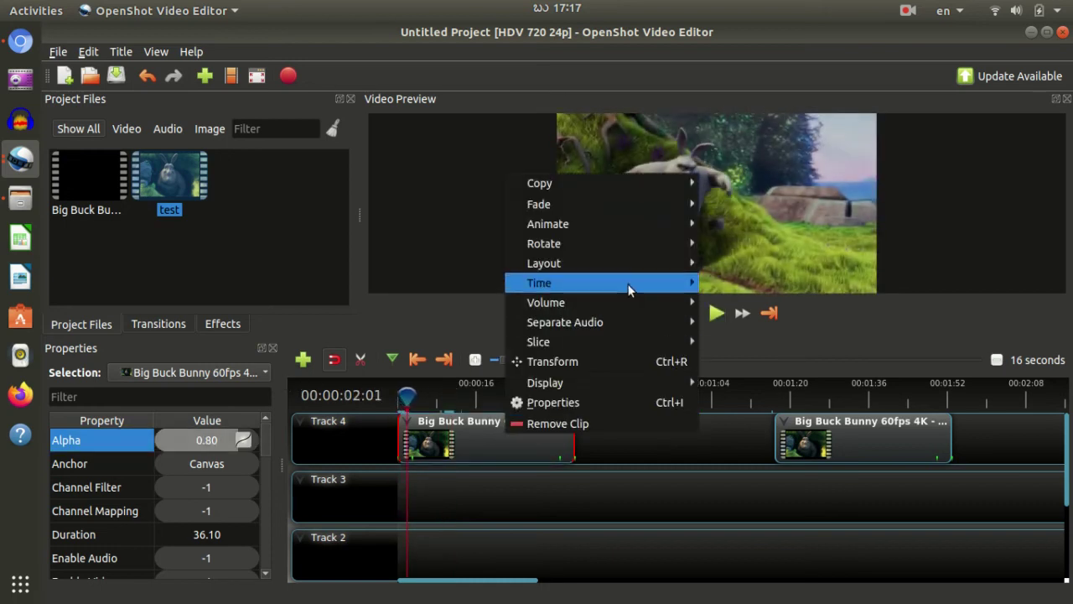
{"action": "mouse_move", "coordinate": [586, 243]}
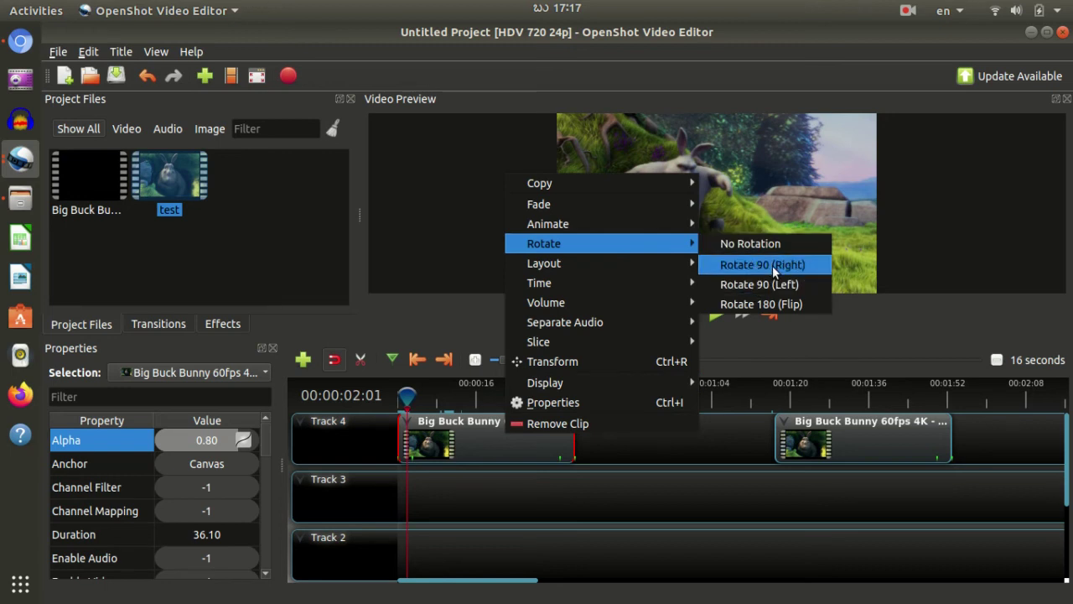
{"action": "left_click", "coordinate": [772, 265]}
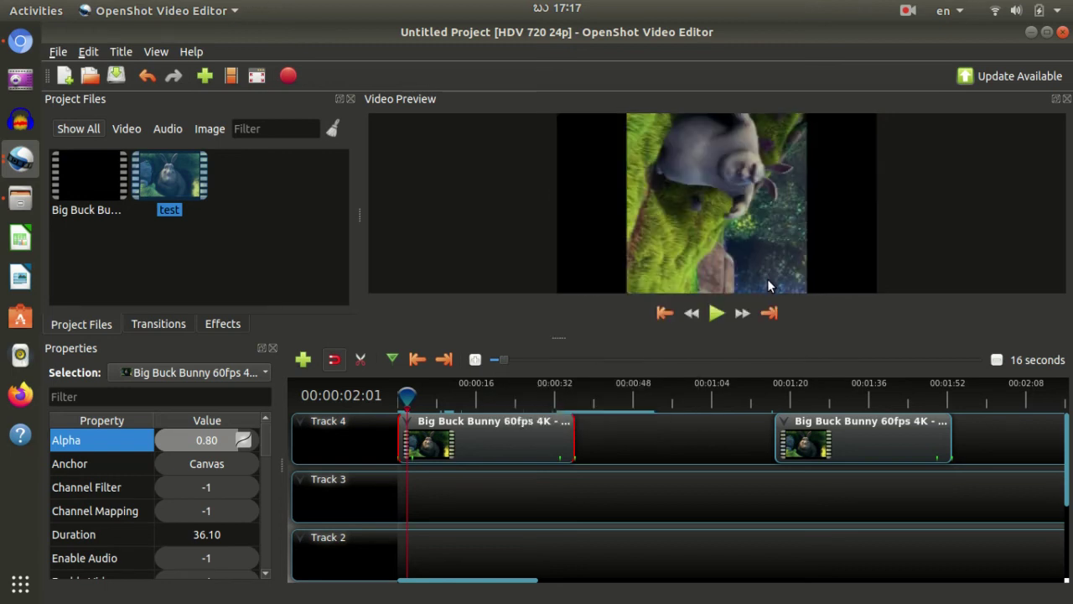
Step: Change the first Track 4 clip's rotation to 90 degrees left
{"action": "right_click", "coordinate": [531, 439]}
{"action": "mouse_move", "coordinate": [586, 249]}
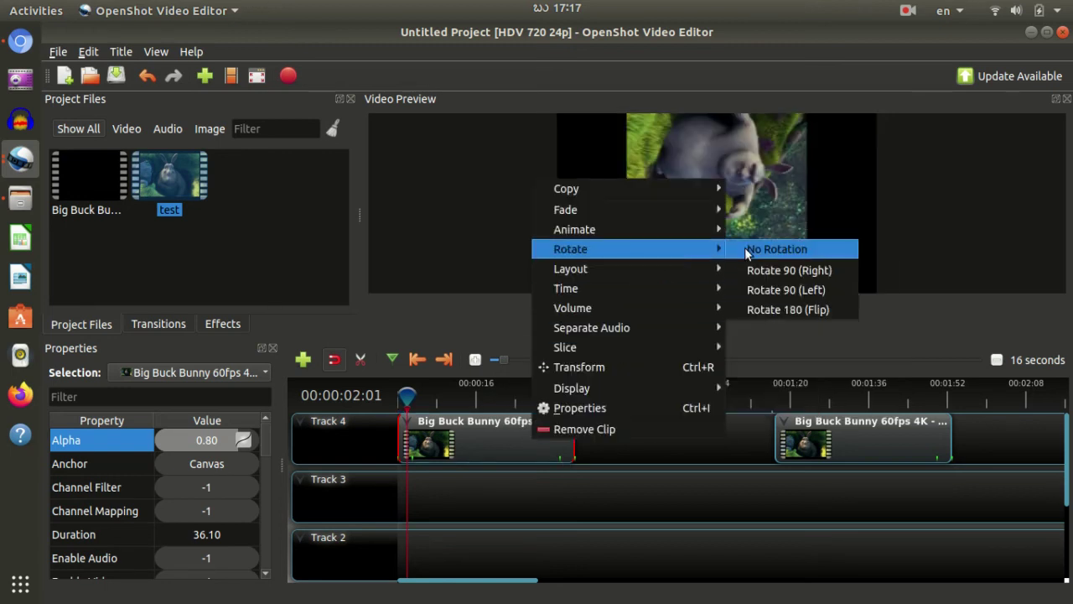
{"action": "left_click", "coordinate": [763, 293]}
Step: Flip the first Track 4 clip with a 180-degree rotation
{"action": "right_click", "coordinate": [540, 429]}
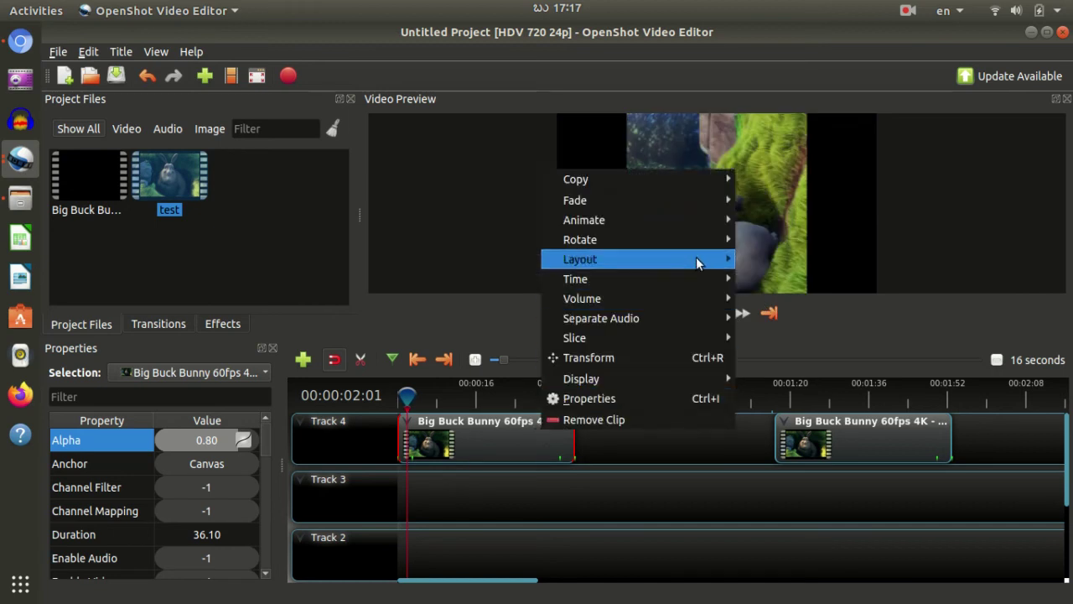
{"action": "mouse_move", "coordinate": [584, 240]}
{"action": "left_click", "coordinate": [793, 302]}
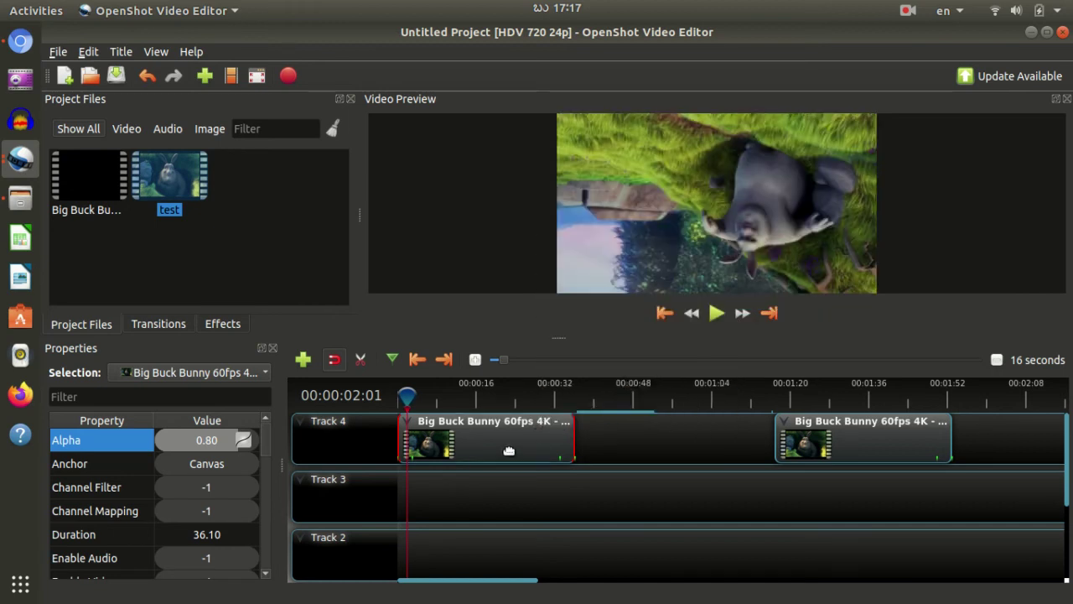
Step: Remove the rotation from the first Track 4 clip with No Rotation
{"action": "right_click", "coordinate": [509, 447]}
{"action": "mouse_move", "coordinate": [671, 259]}
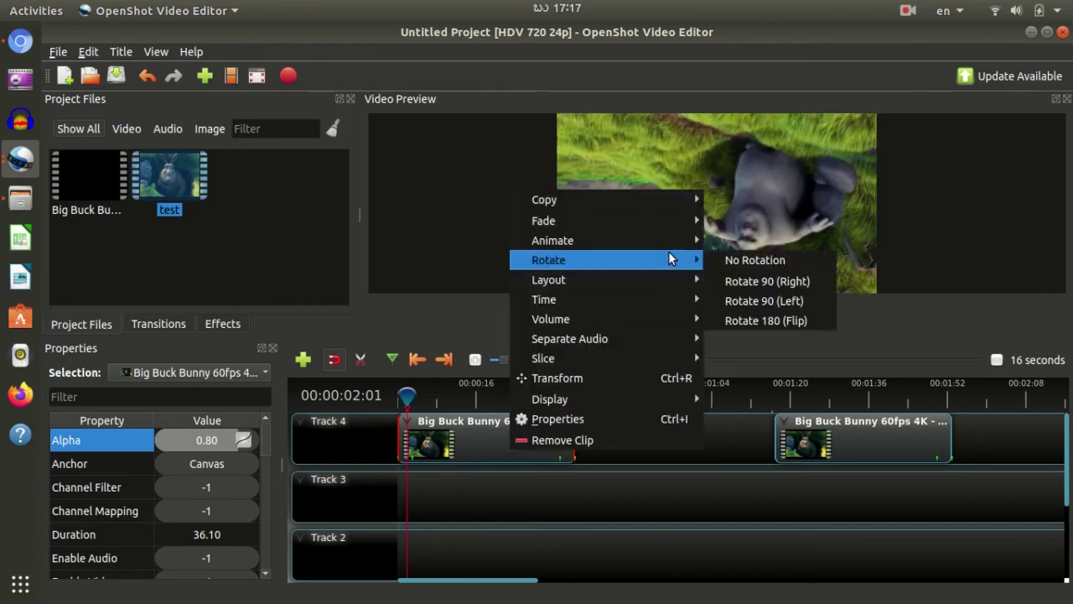
{"action": "left_click", "coordinate": [740, 260]}
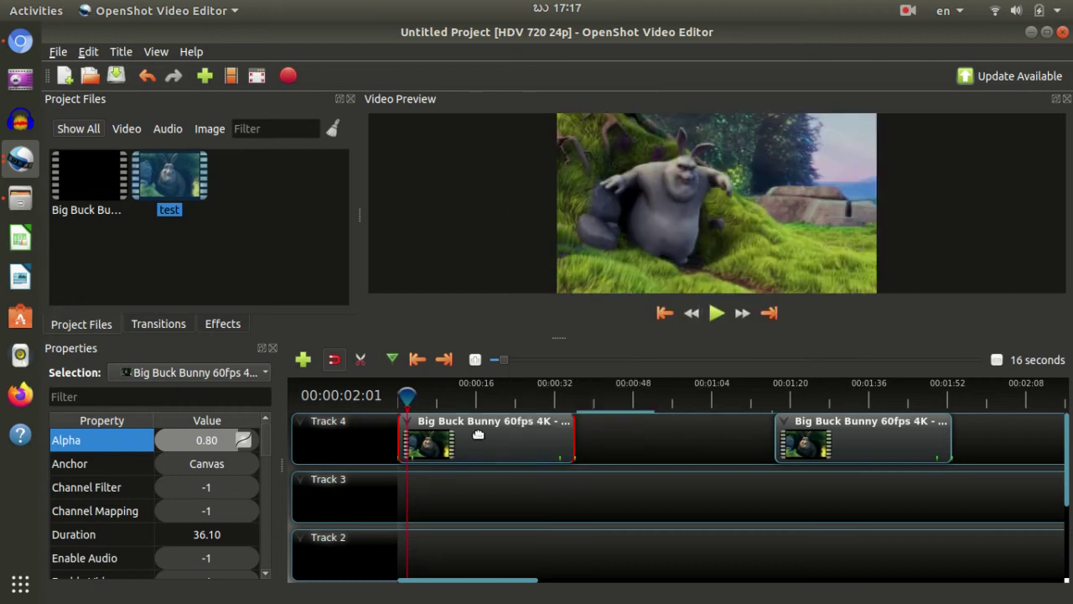
{"action": "right_click", "coordinate": [509, 448]}
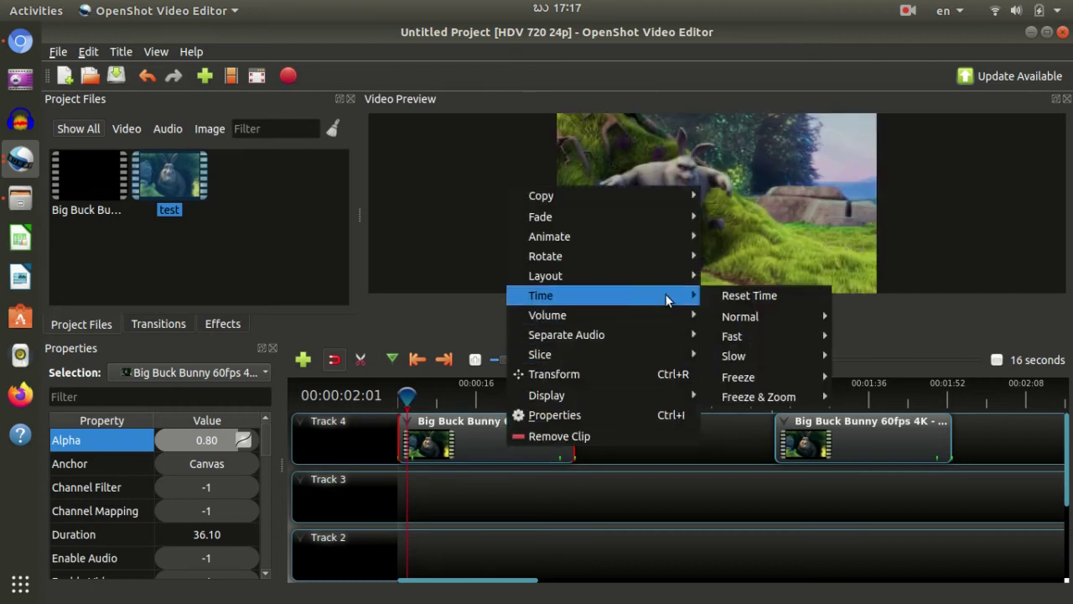
{"action": "mouse_move", "coordinate": [662, 274]}
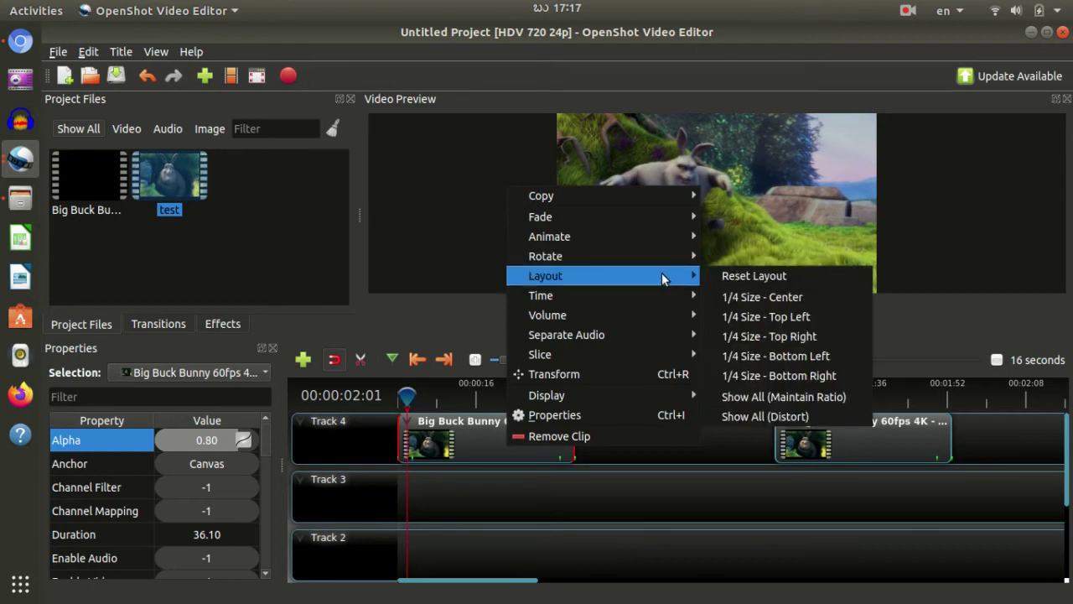
{"action": "mouse_move", "coordinate": [668, 243]}
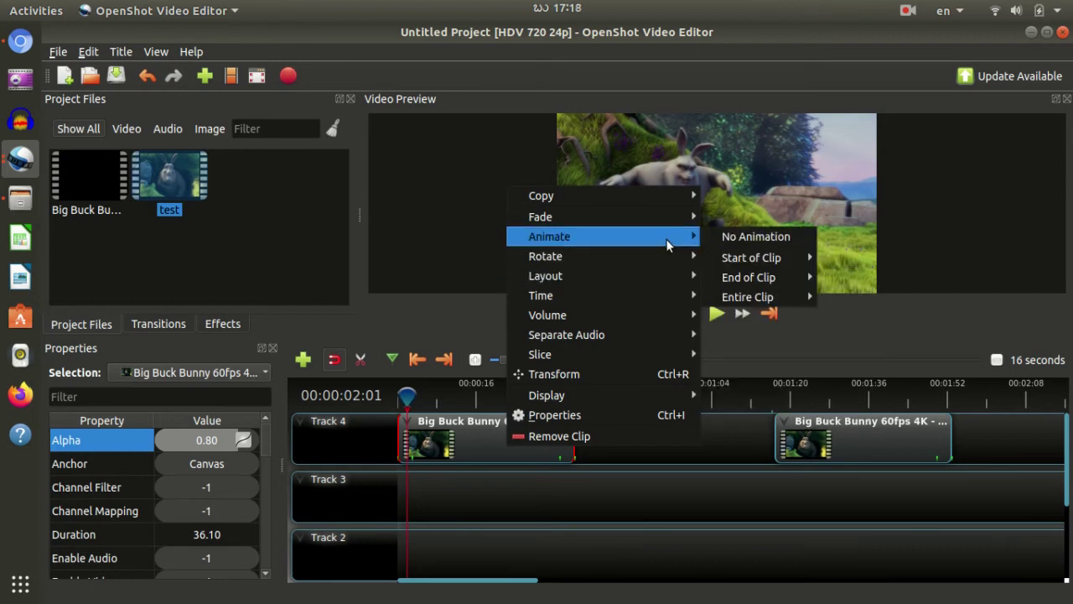
{"action": "left_click", "coordinate": [656, 469]}
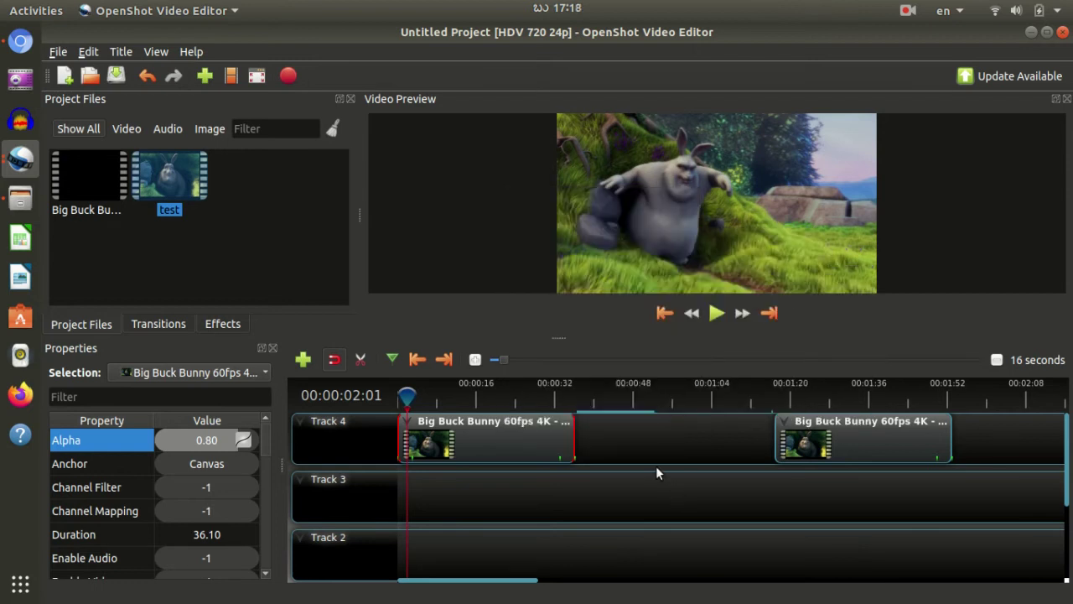
{"action": "right_click", "coordinate": [527, 432]}
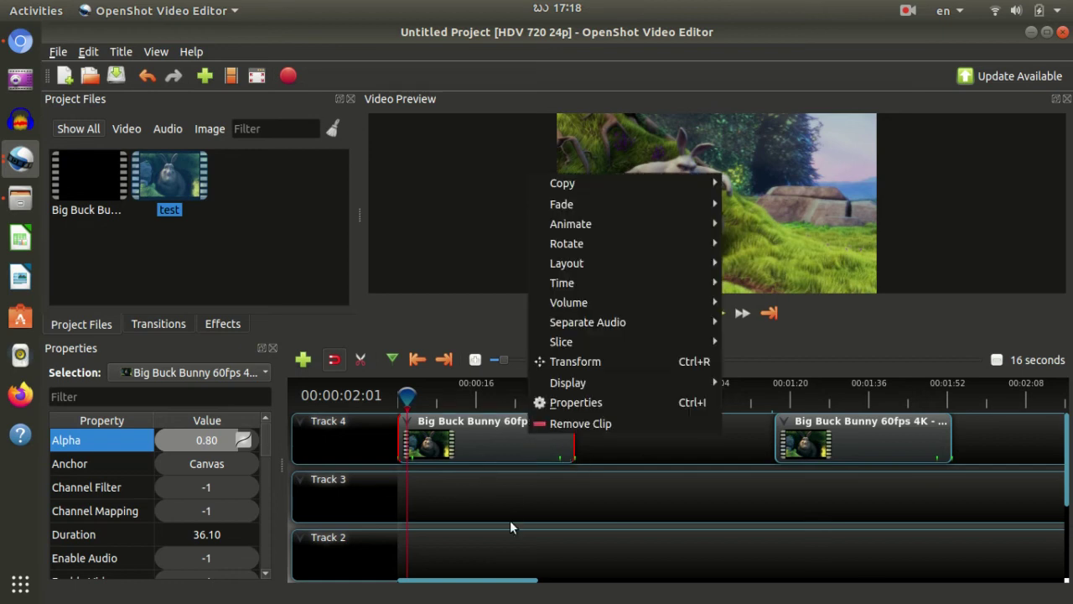
{"action": "left_click", "coordinate": [499, 495]}
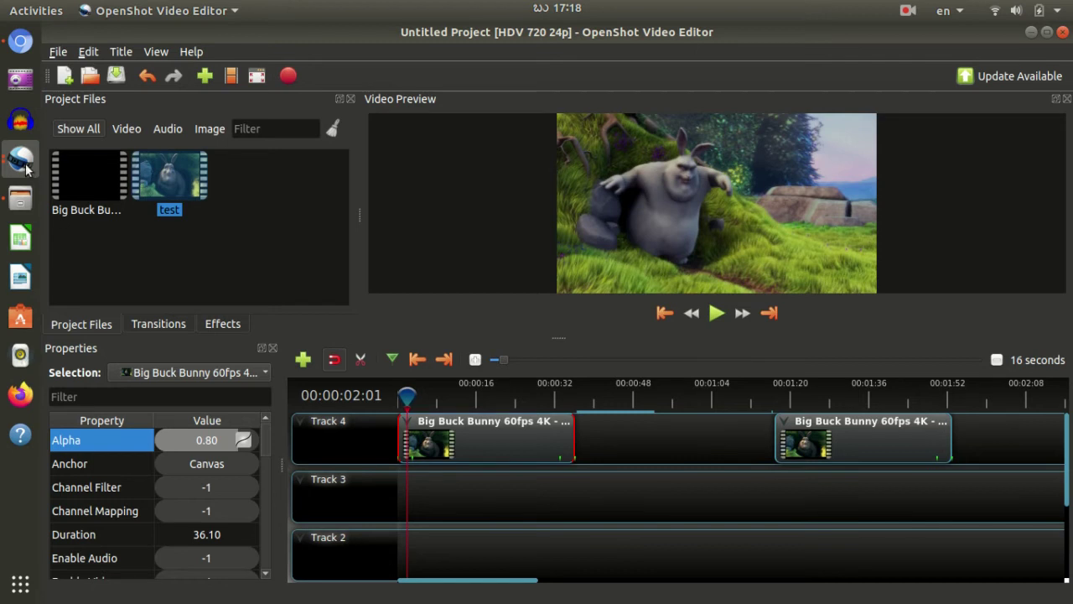
Step: Add the Agra video from the P2 folder in the file manager to Track 4, directly after the first Big Buck Bunny clip
{"action": "left_click", "coordinate": [20, 200]}
{"action": "left_click", "coordinate": [567, 277]}
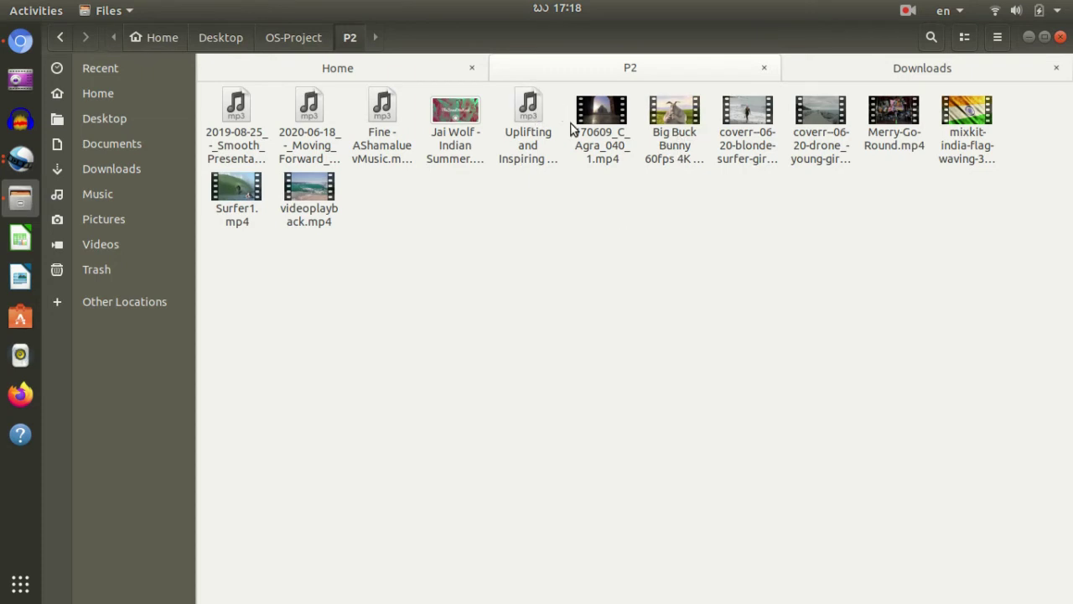
{"action": "left_click_drag", "start_coordinate": [605, 118], "coordinate": [584, 421]}
{"action": "key", "text": "alt+Tab"}
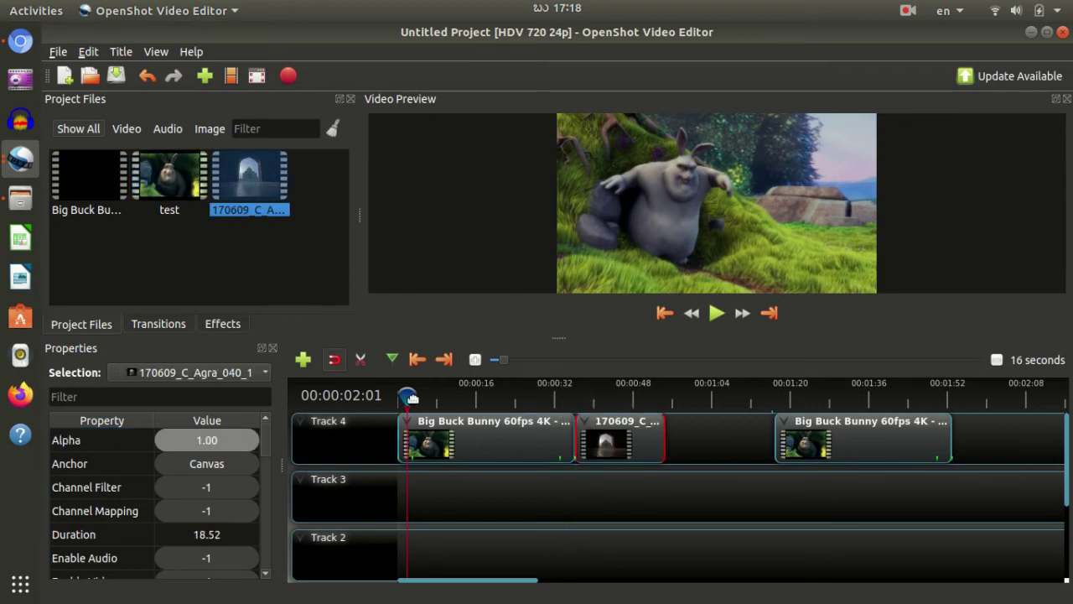
Step: Apply a Start of Clip Center to Edge animation to the selected first Big Buck Bunny clip and Agra clip
{"action": "right_click", "coordinate": [526, 450]}
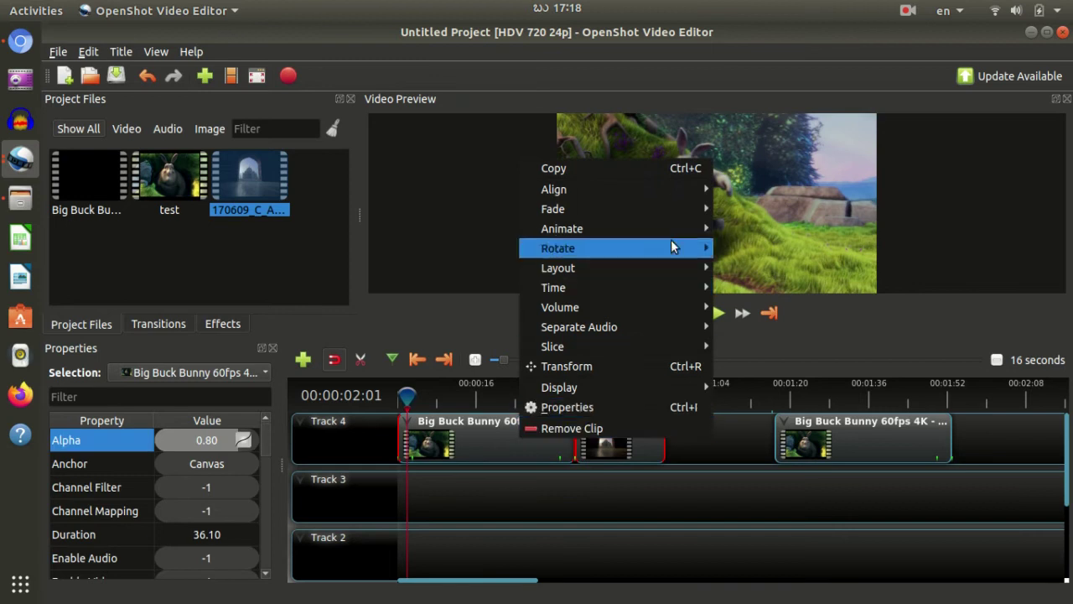
{"action": "mouse_move", "coordinate": [672, 239]}
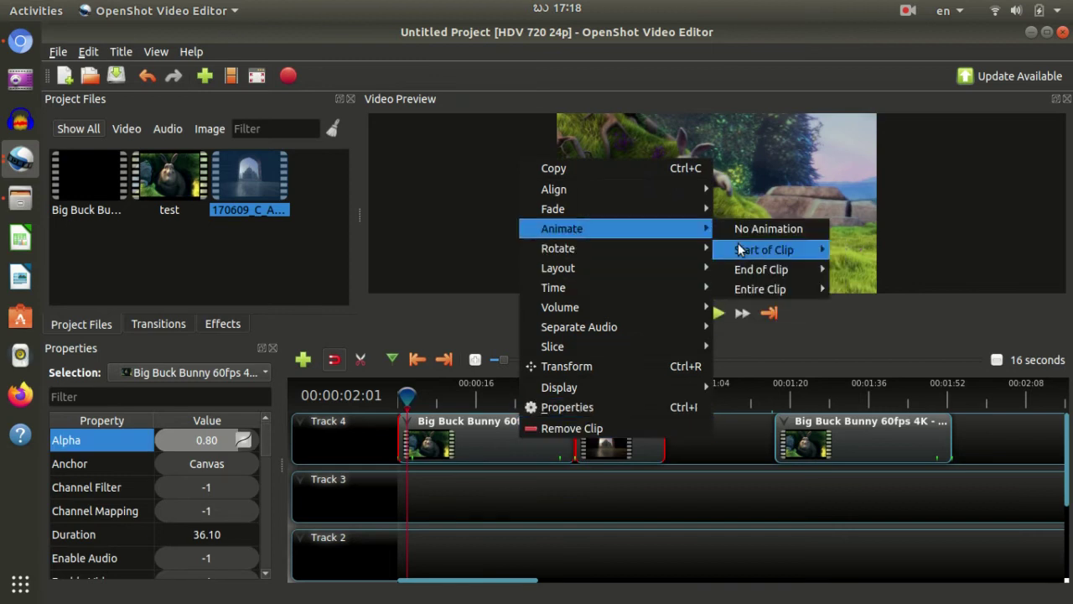
{"action": "mouse_move", "coordinate": [788, 253]}
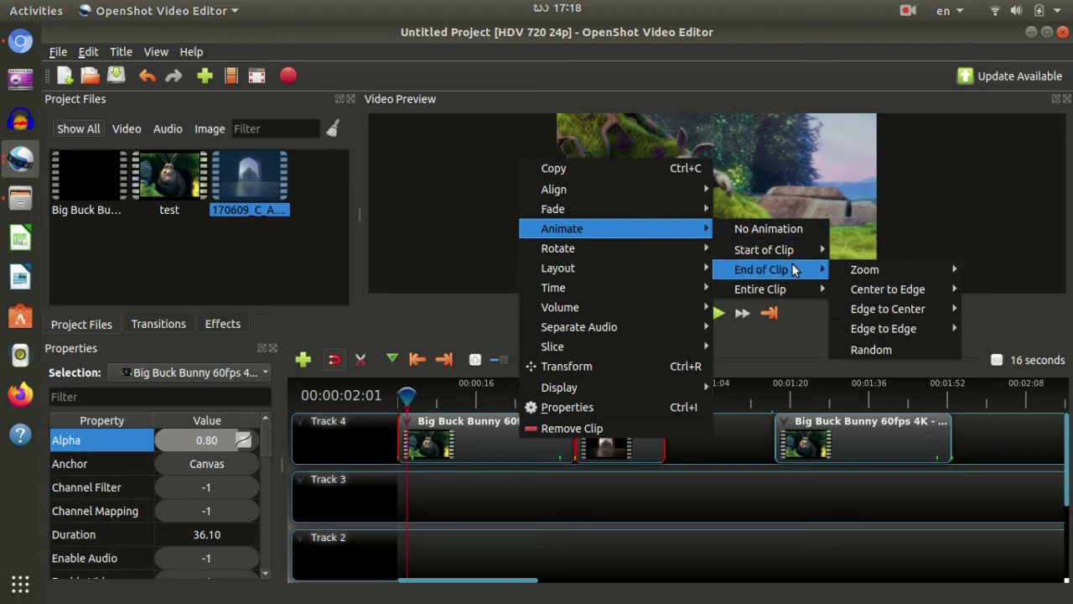
{"action": "mouse_move", "coordinate": [787, 293]}
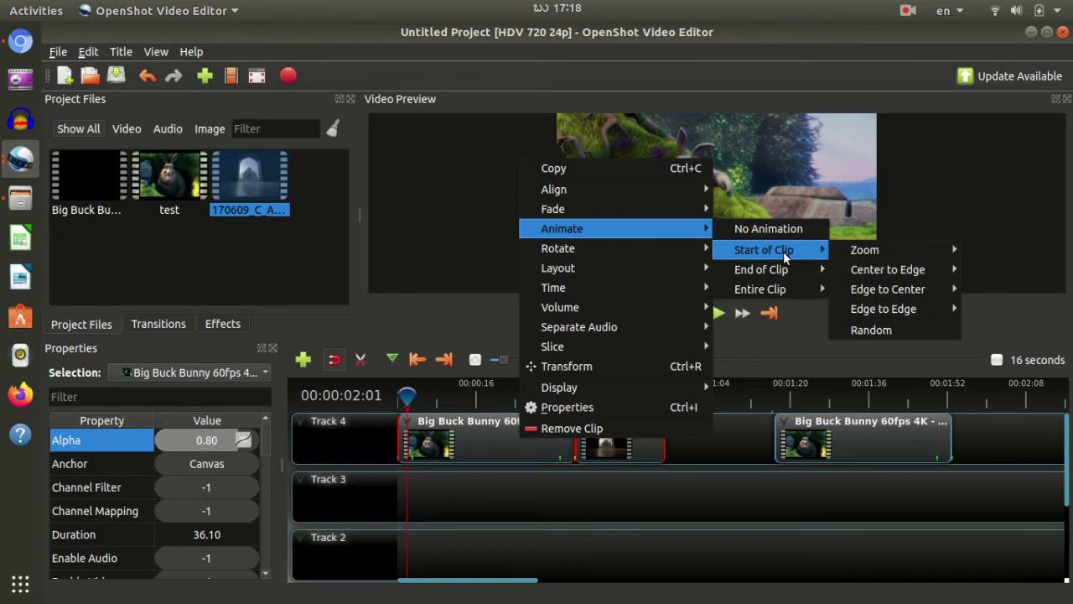
{"action": "mouse_move", "coordinate": [865, 250]}
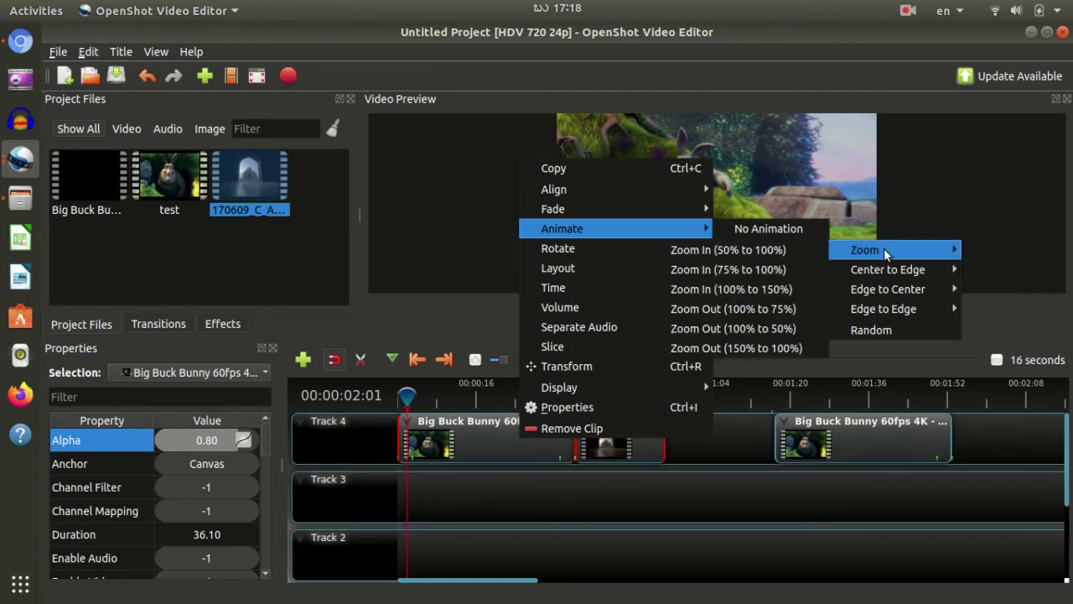
{"action": "mouse_move", "coordinate": [892, 275]}
{"action": "left_click", "coordinate": [819, 285]}
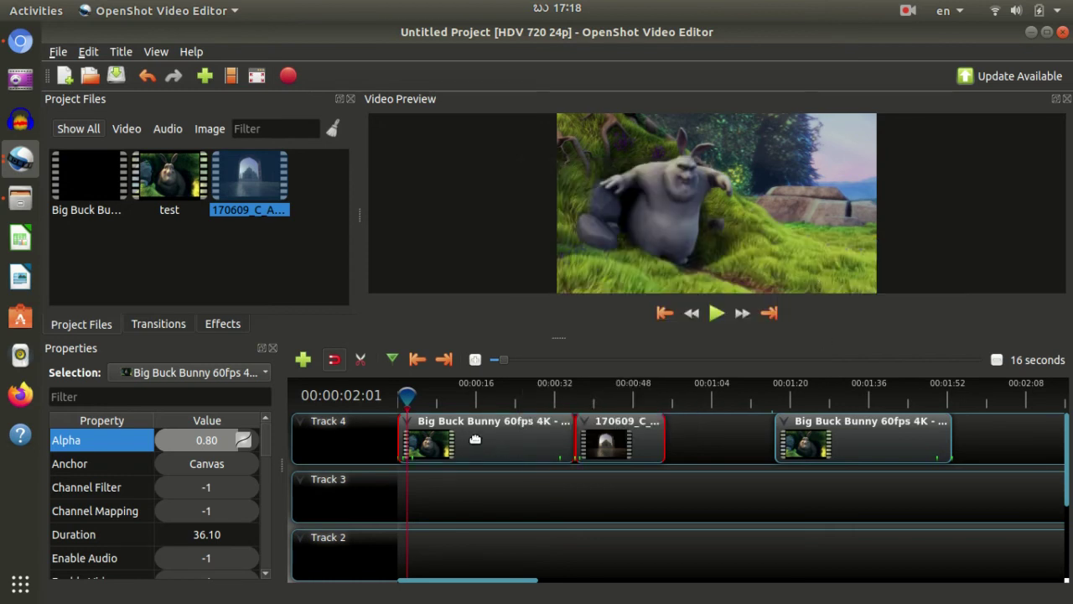
Step: Animate the start of the Agra clip from Left to Center and play the timeline from its beginning
{"action": "left_click", "coordinate": [605, 437]}
{"action": "right_click", "coordinate": [605, 437]}
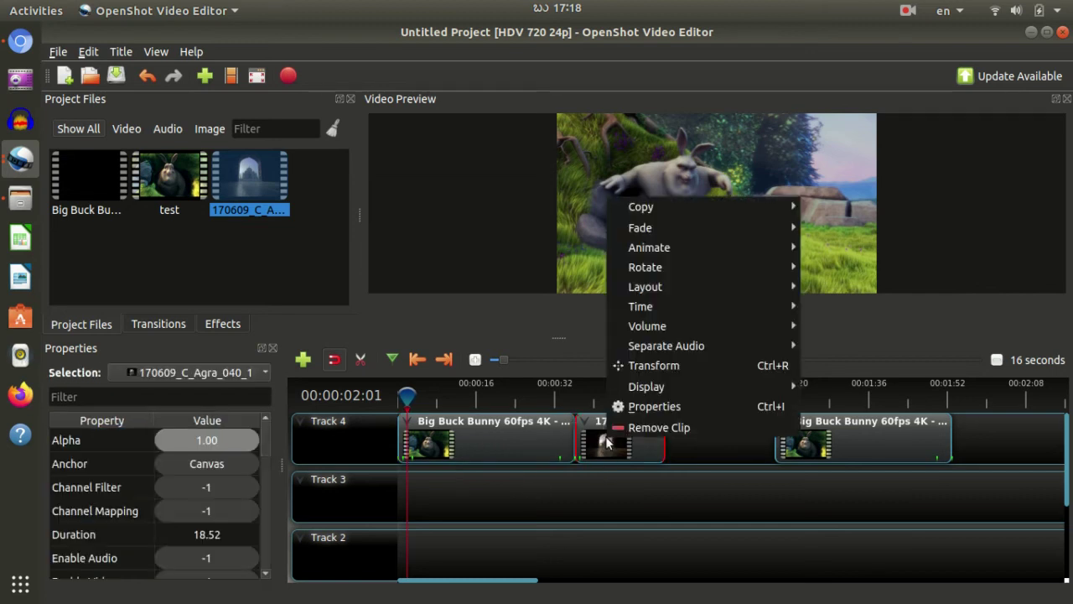
{"action": "mouse_move", "coordinate": [729, 249]}
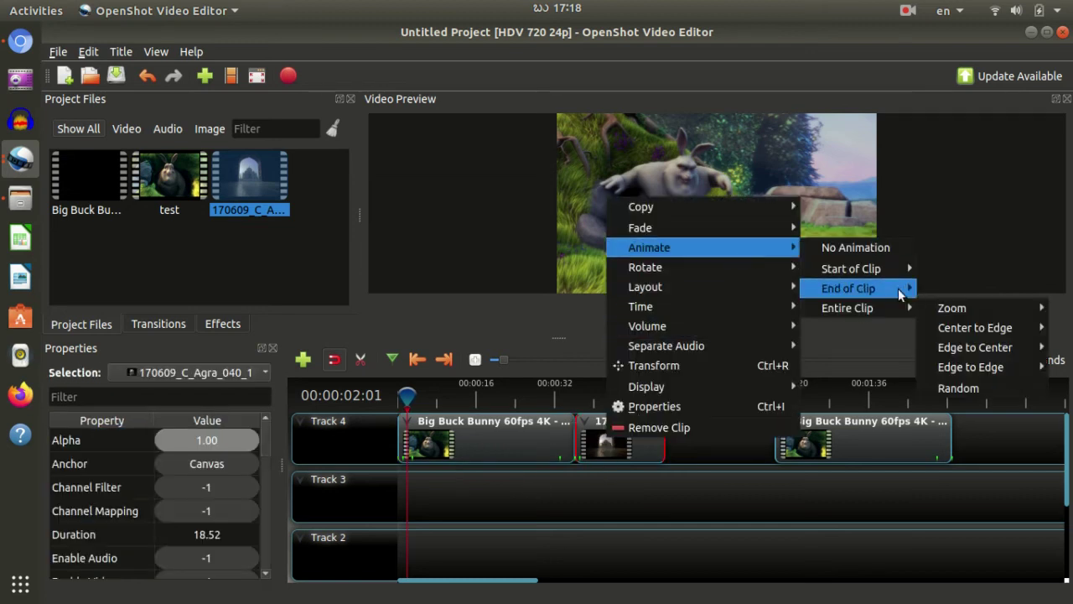
{"action": "mouse_move", "coordinate": [997, 309]}
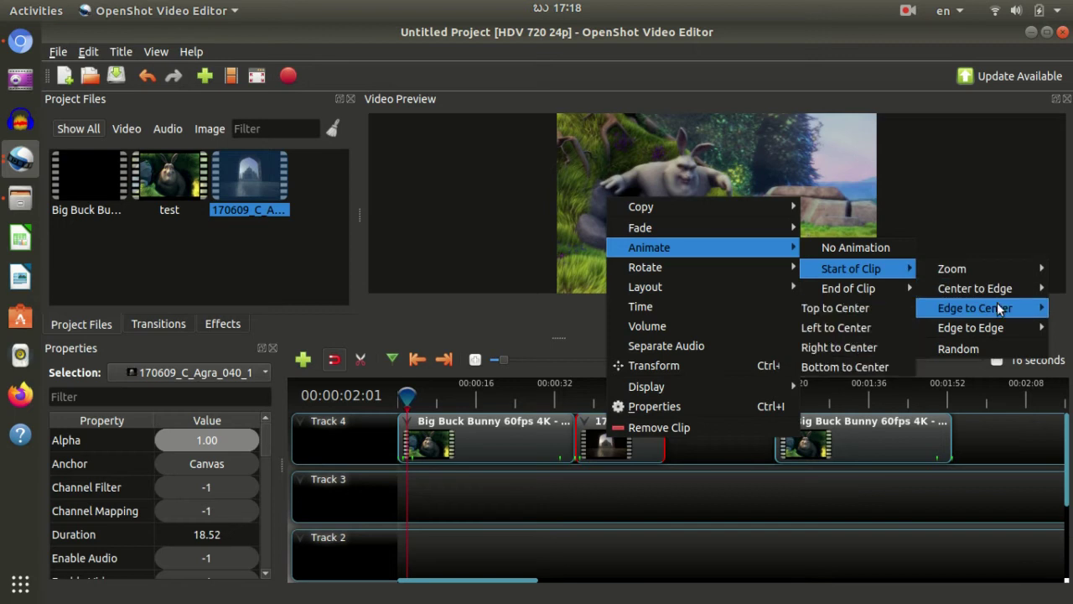
{"action": "left_click", "coordinate": [878, 329]}
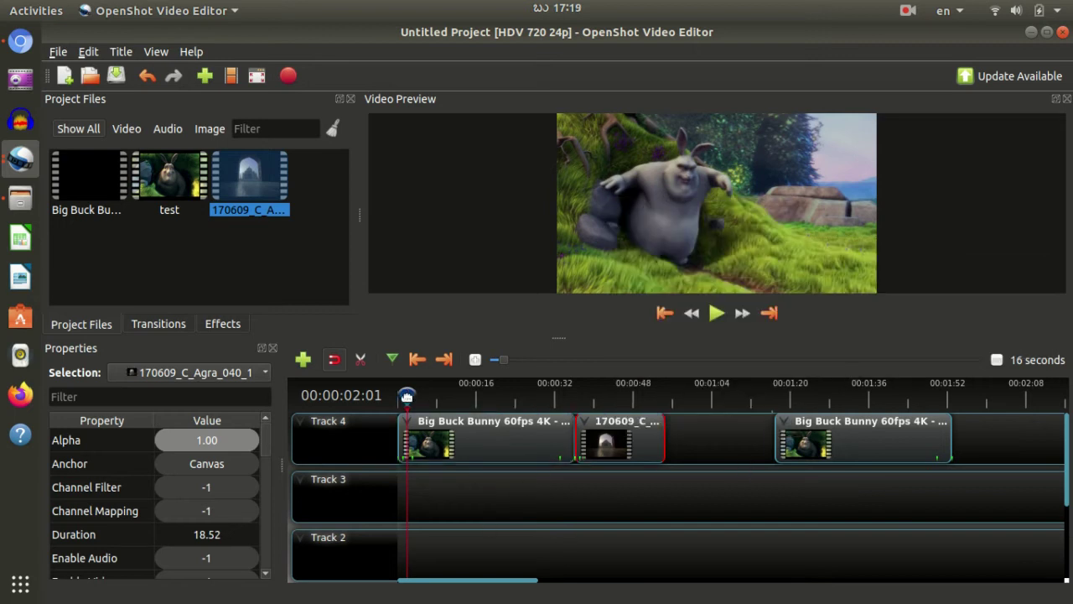
{"action": "left_click_drag", "start_coordinate": [406, 398], "coordinate": [398, 398]}
{"action": "key", "text": "space"}
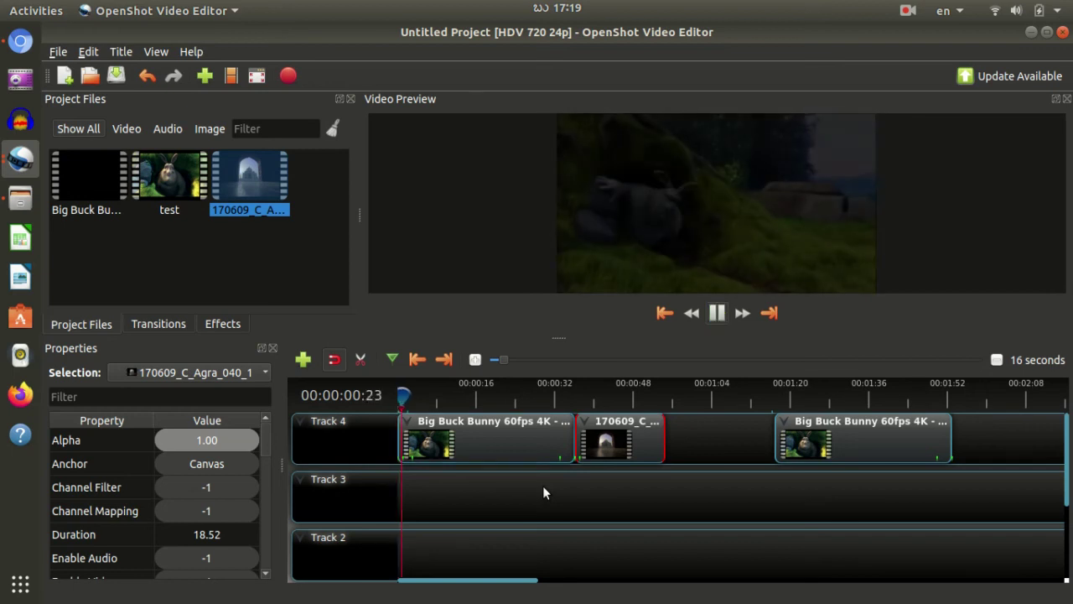
Step: Apply No Fade to the selected first Big Buck Bunny clip and Agra clip, and replay the timeline's opening
{"action": "right_click", "coordinate": [470, 449]}
{"action": "mouse_move", "coordinate": [635, 220]}
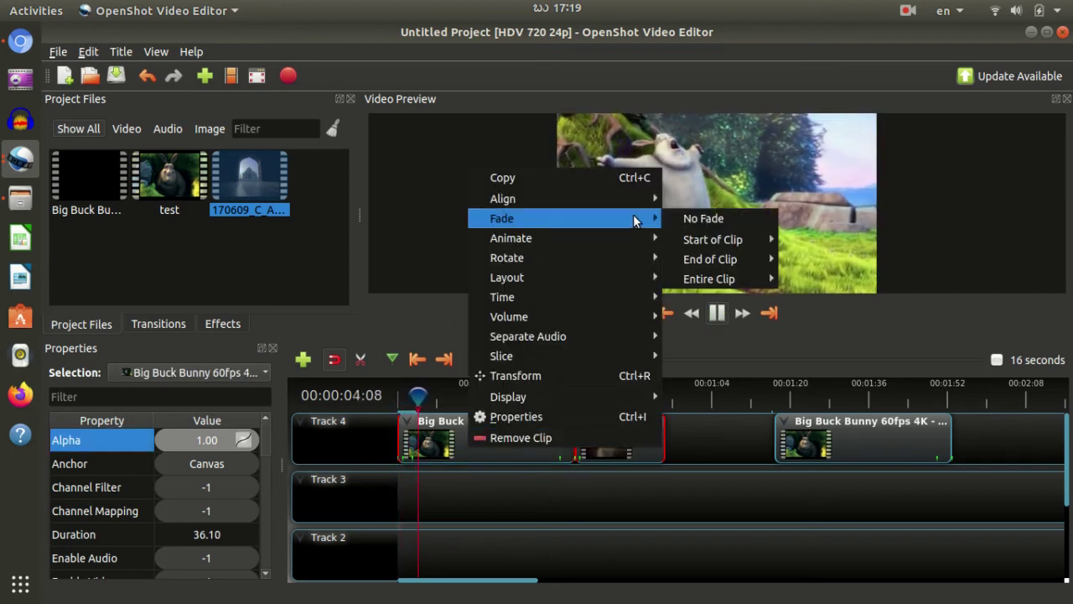
{"action": "left_click", "coordinate": [687, 222]}
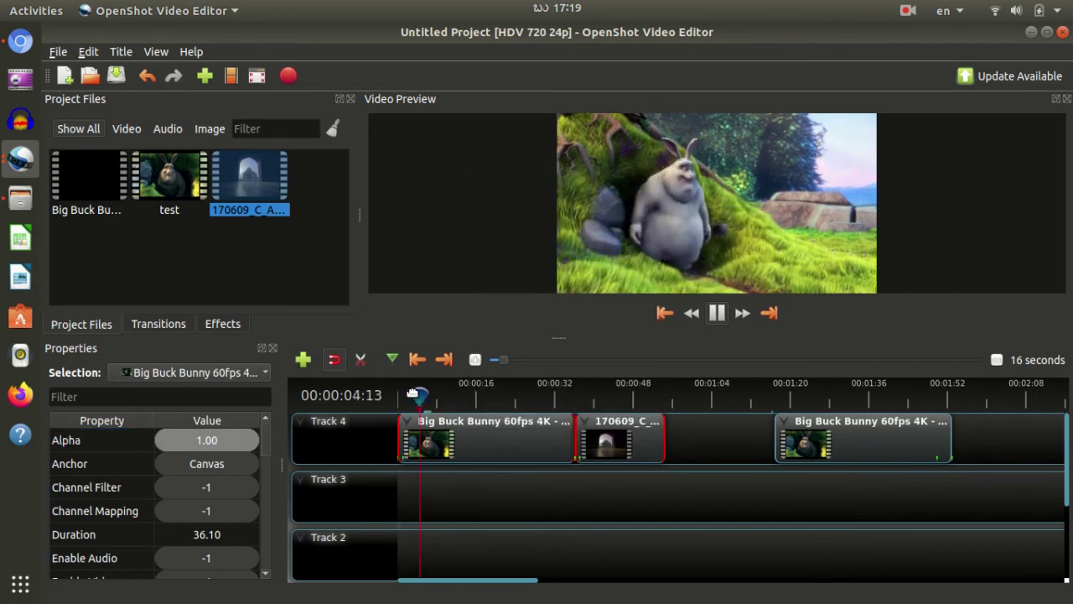
{"action": "left_click", "coordinate": [403, 394]}
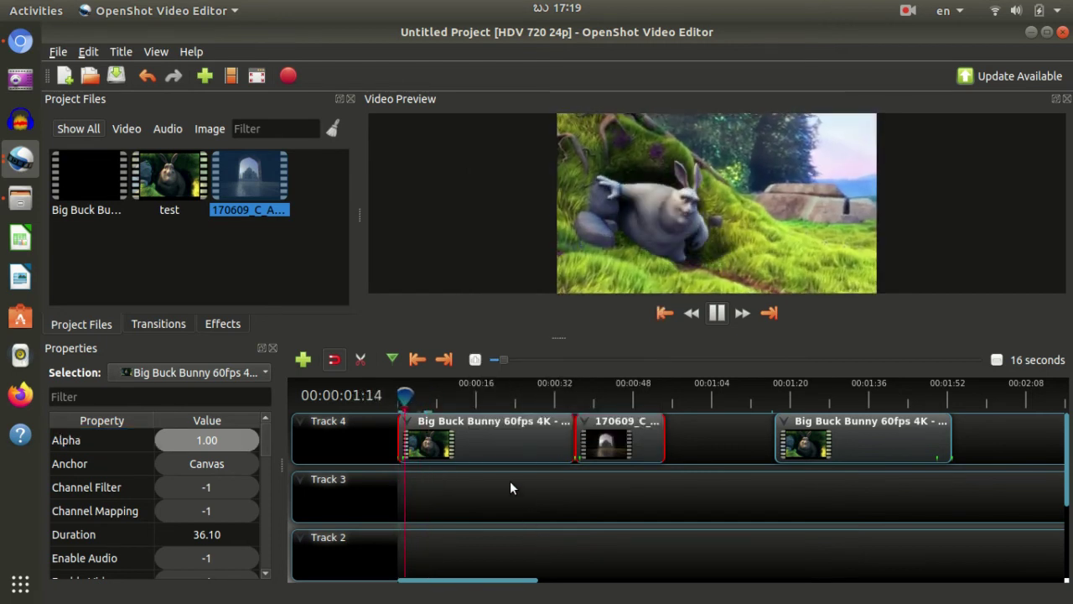
Step: Apply a Start of Clip Zoom In (75% to 100%) animation to the selected Big Buck Bunny and Agra clips
{"action": "right_click", "coordinate": [487, 436]}
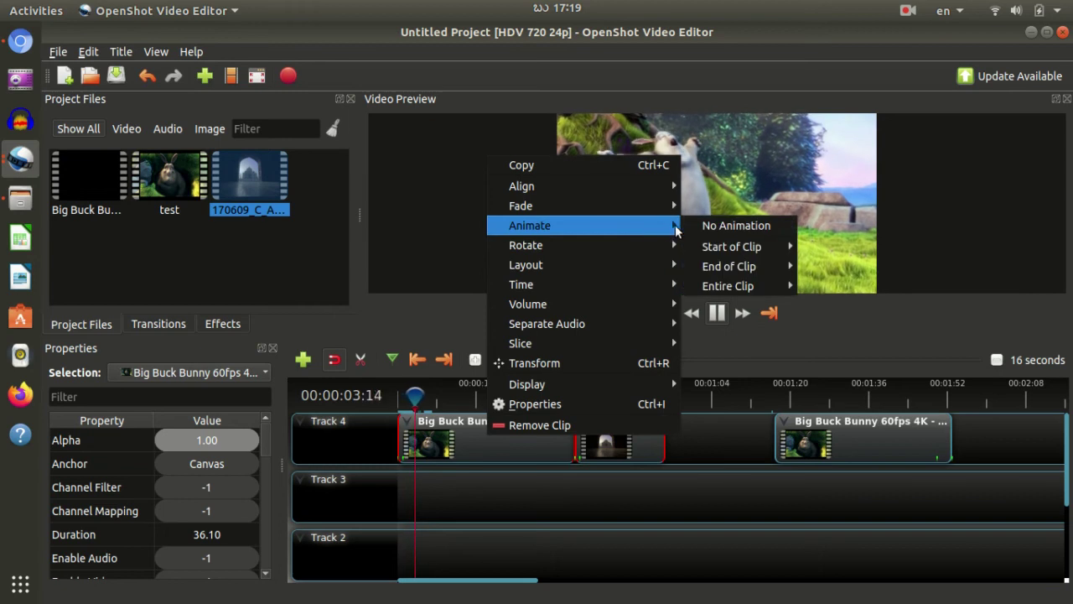
{"action": "mouse_move", "coordinate": [741, 255]}
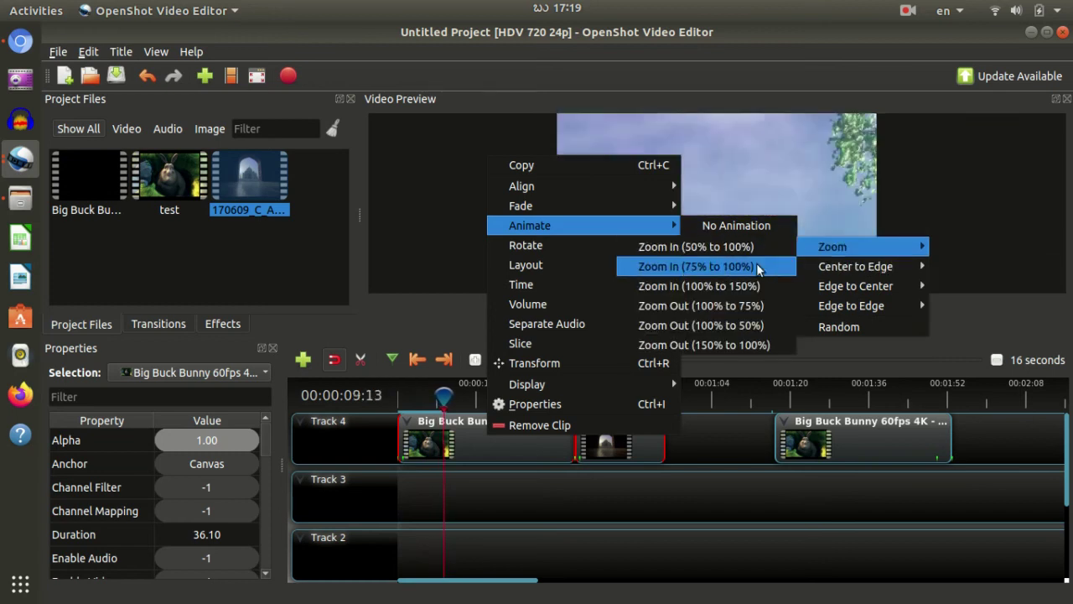
{"action": "left_click", "coordinate": [757, 274]}
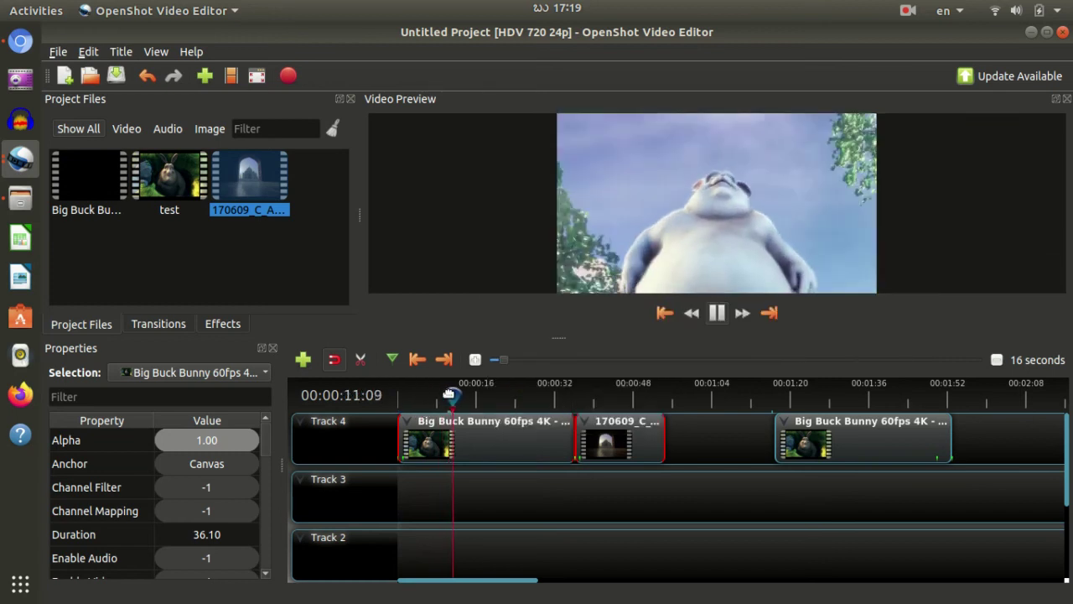
Step: Preview the animated opening of the first Big Buck Bunny clip and the changeover into the Agra clip
{"action": "left_click_drag", "start_coordinate": [447, 394], "coordinate": [321, 391]}
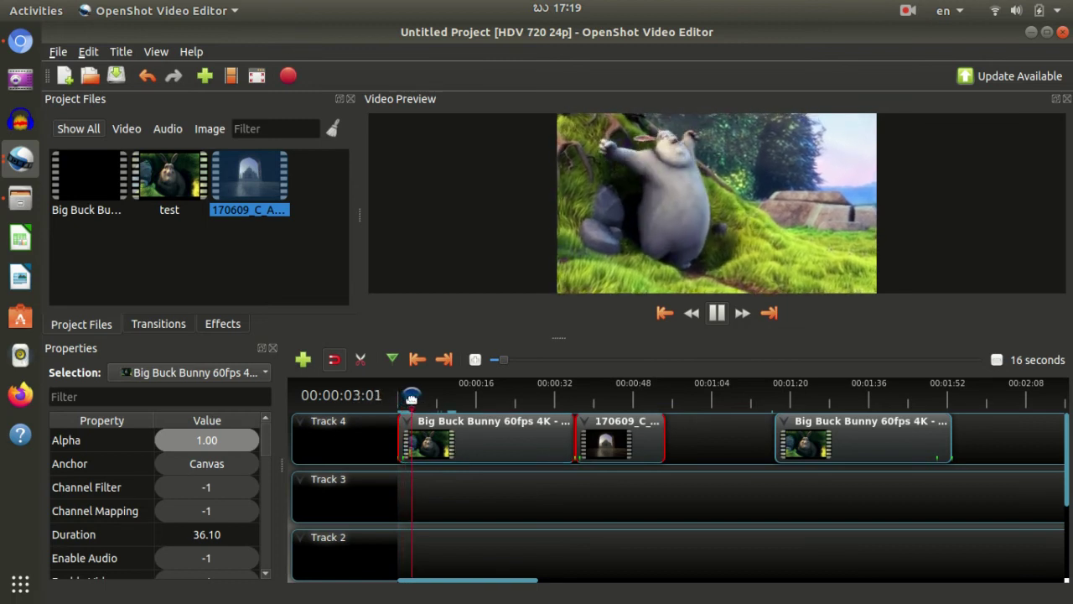
{"action": "left_click_drag", "start_coordinate": [410, 394], "coordinate": [356, 396]}
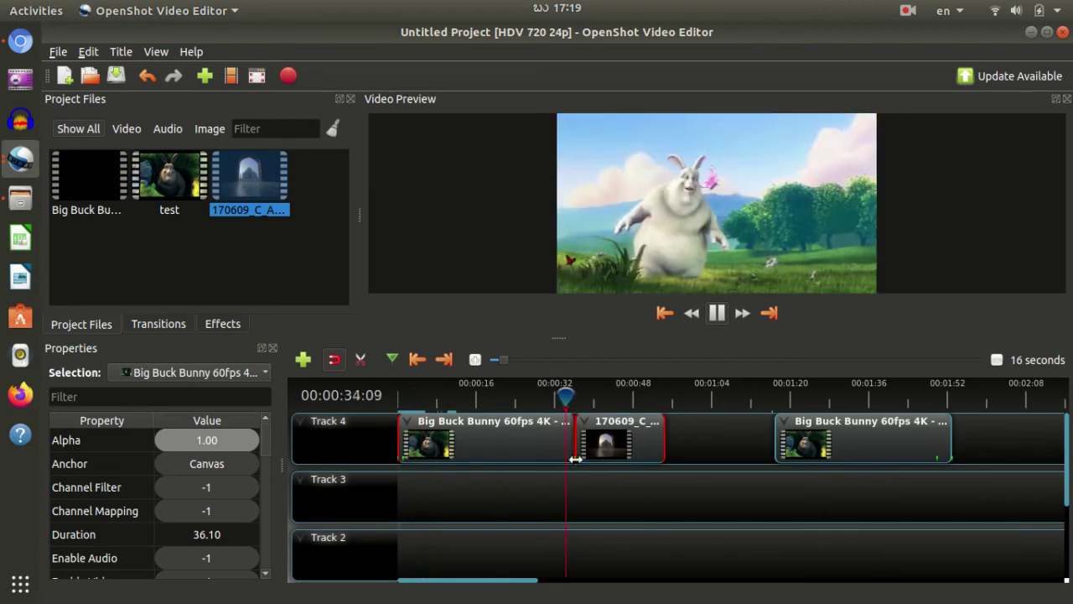
{"action": "left_click", "coordinate": [719, 326]}
{"action": "left_click", "coordinate": [719, 326]}
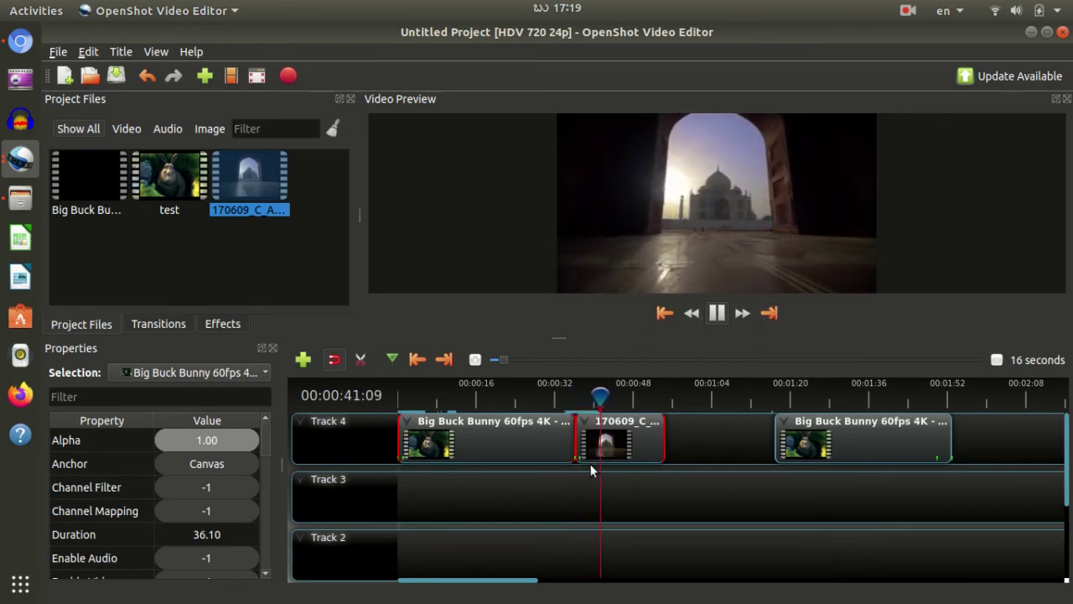
{"action": "right_click", "coordinate": [550, 453]}
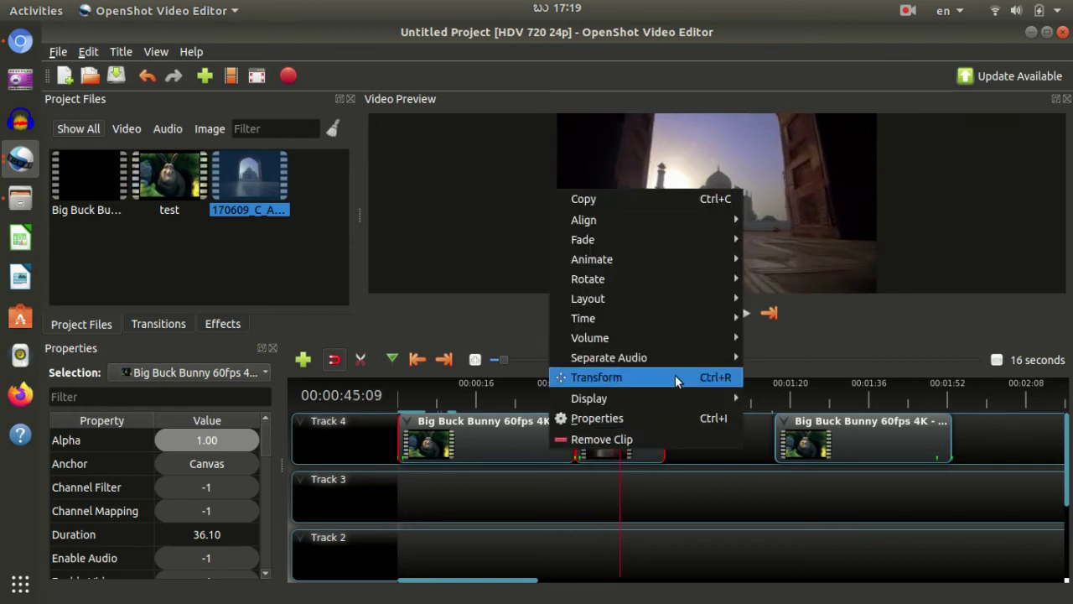
{"action": "mouse_move", "coordinate": [709, 259]}
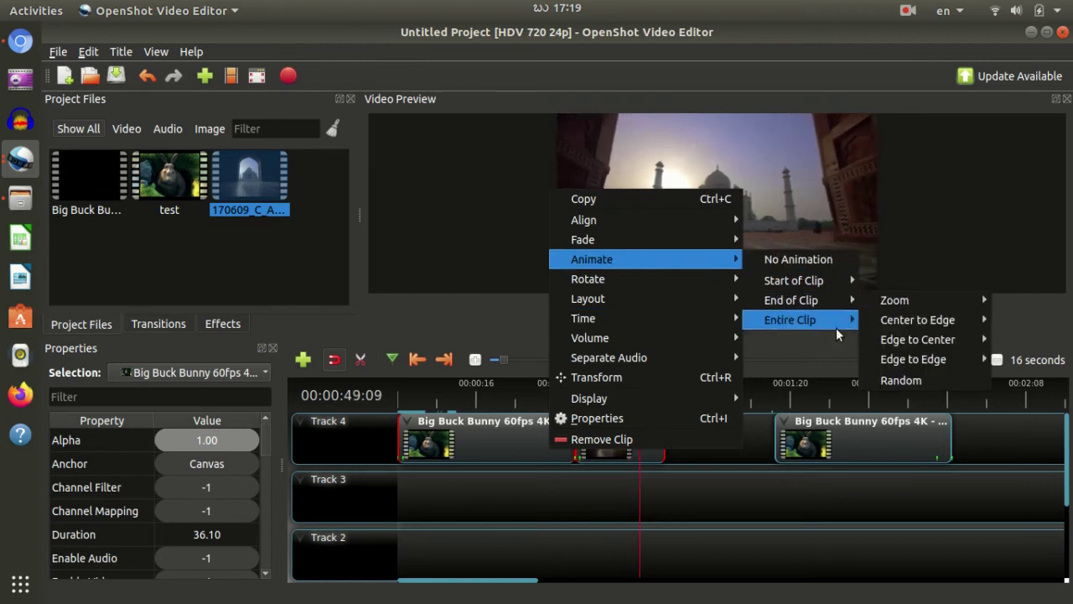
{"action": "mouse_move", "coordinate": [813, 280]}
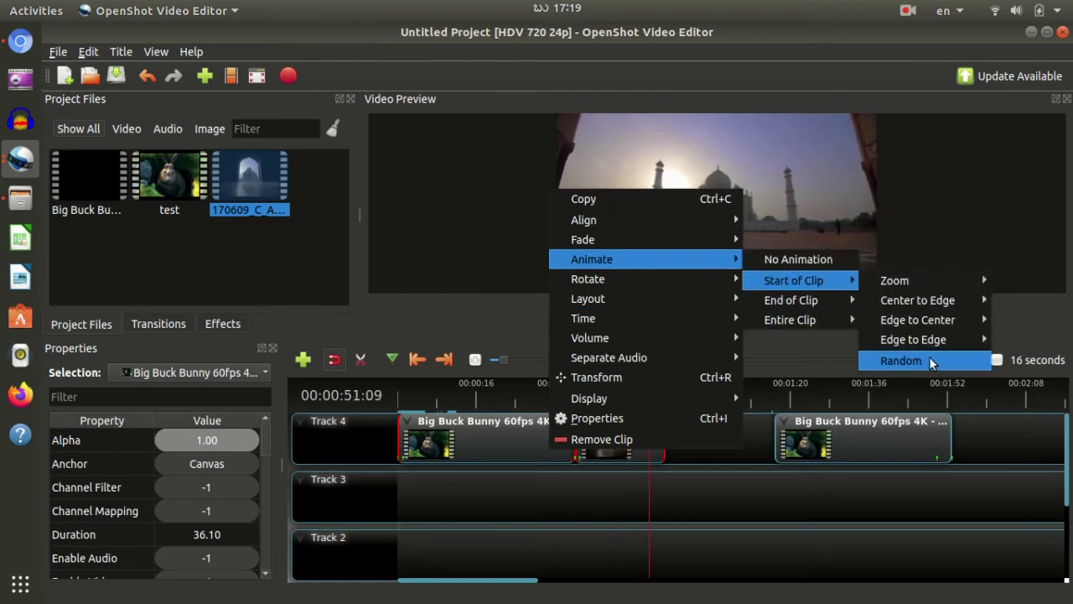
{"action": "left_click", "coordinate": [523, 519]}
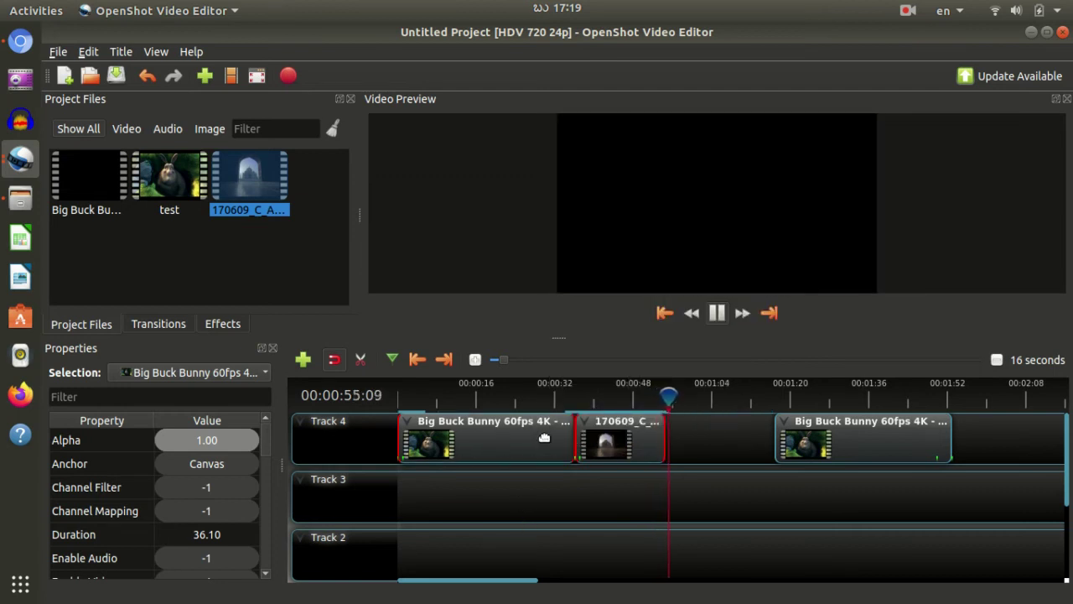
{"action": "right_click", "coordinate": [544, 436]}
{"action": "mouse_move", "coordinate": [678, 274]}
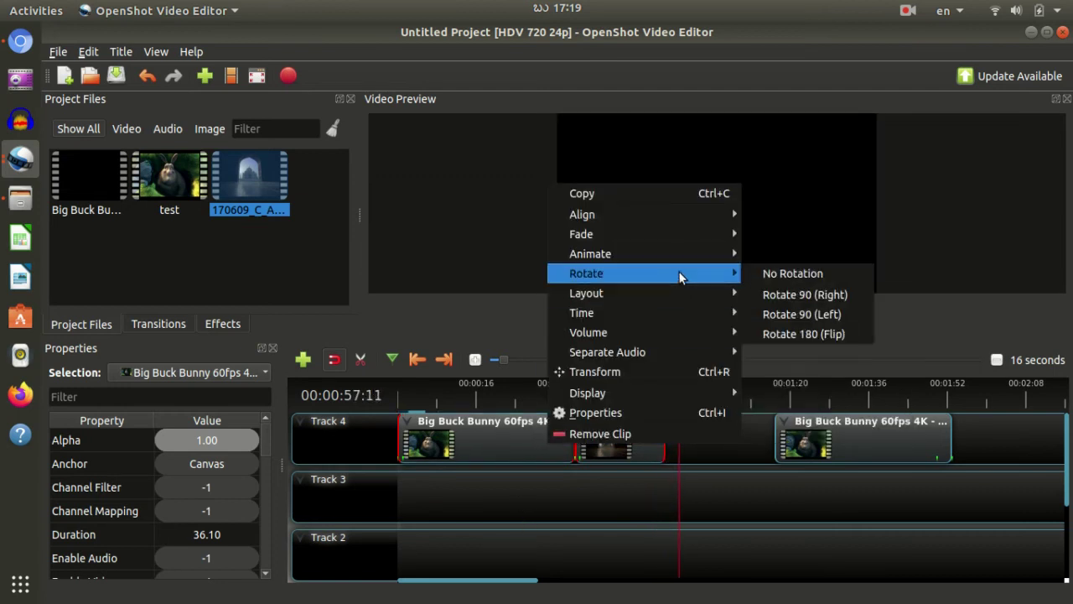
{"action": "mouse_move", "coordinate": [726, 299]}
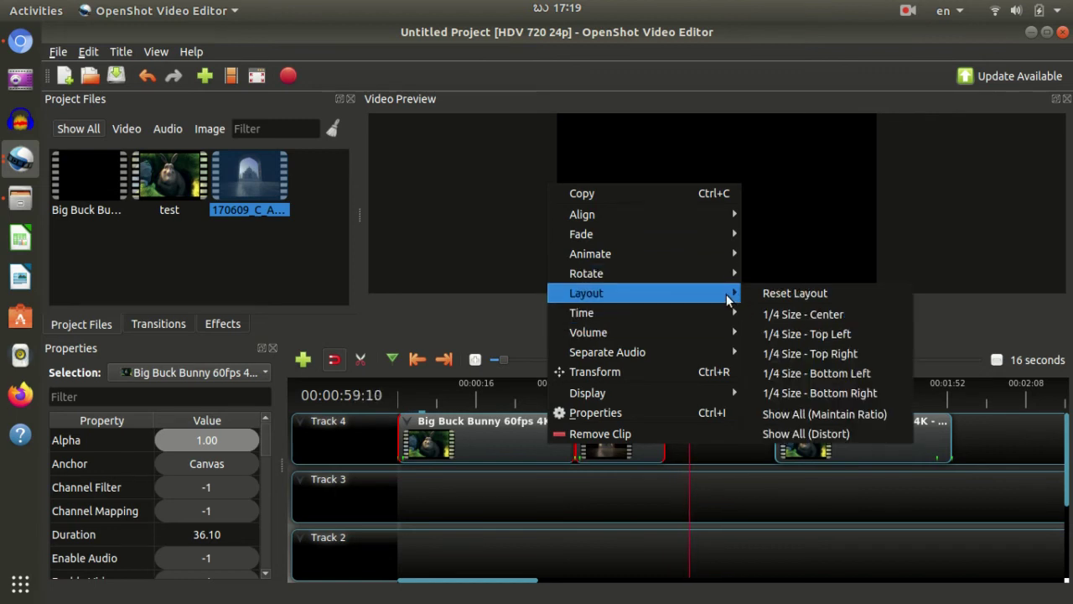
{"action": "left_click", "coordinate": [597, 507]}
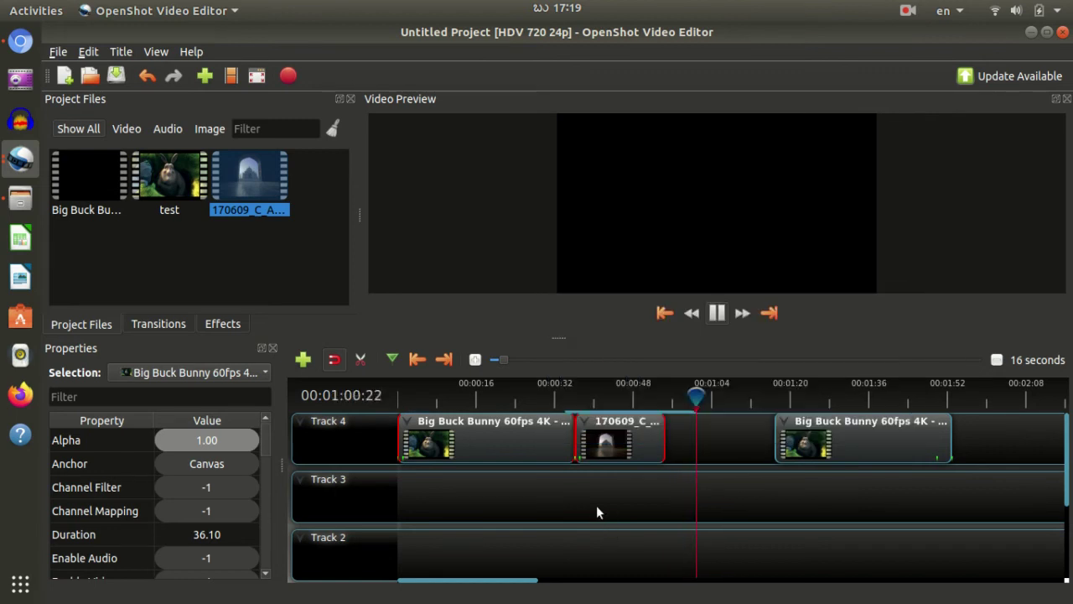
Step: Apply the 1/4 Size - Top Right layout to only the first Big Buck Bunny clip on Track 4
{"action": "left_click", "coordinate": [686, 442]}
{"action": "left_click", "coordinate": [597, 428]}
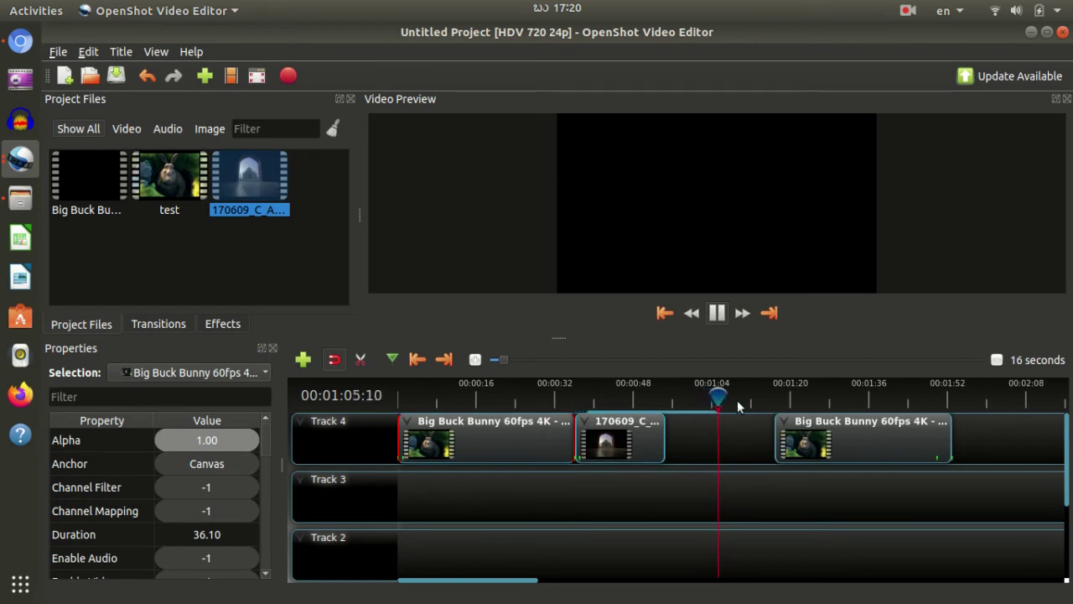
{"action": "left_click_drag", "start_coordinate": [720, 396], "coordinate": [579, 396]}
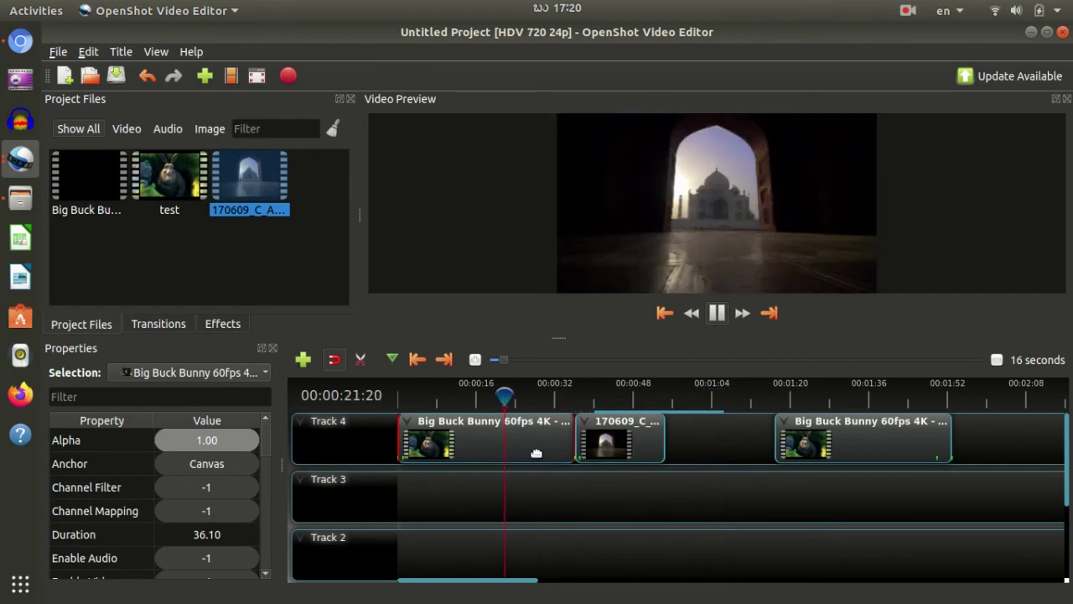
{"action": "right_click", "coordinate": [530, 442]}
{"action": "mouse_move", "coordinate": [676, 276]}
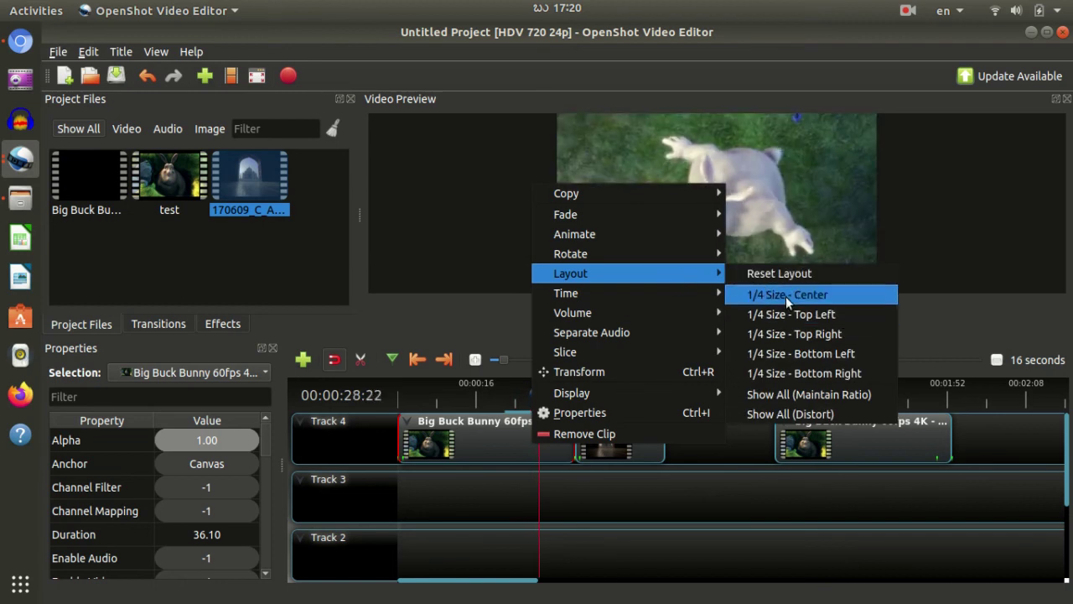
{"action": "key", "text": "Escape"}
{"action": "left_click", "coordinate": [829, 337]}
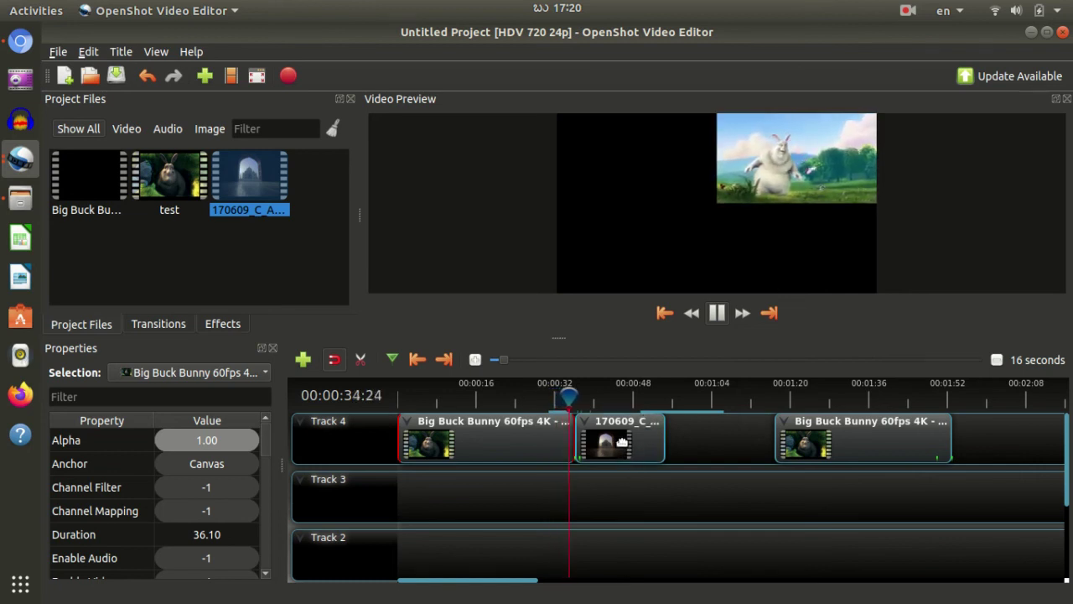
Step: Move the Agra clip to the start of Track 3 and preview it playing together with the Big Buck Bunny clip above
{"action": "left_click_drag", "start_coordinate": [616, 429], "coordinate": [436, 482]}
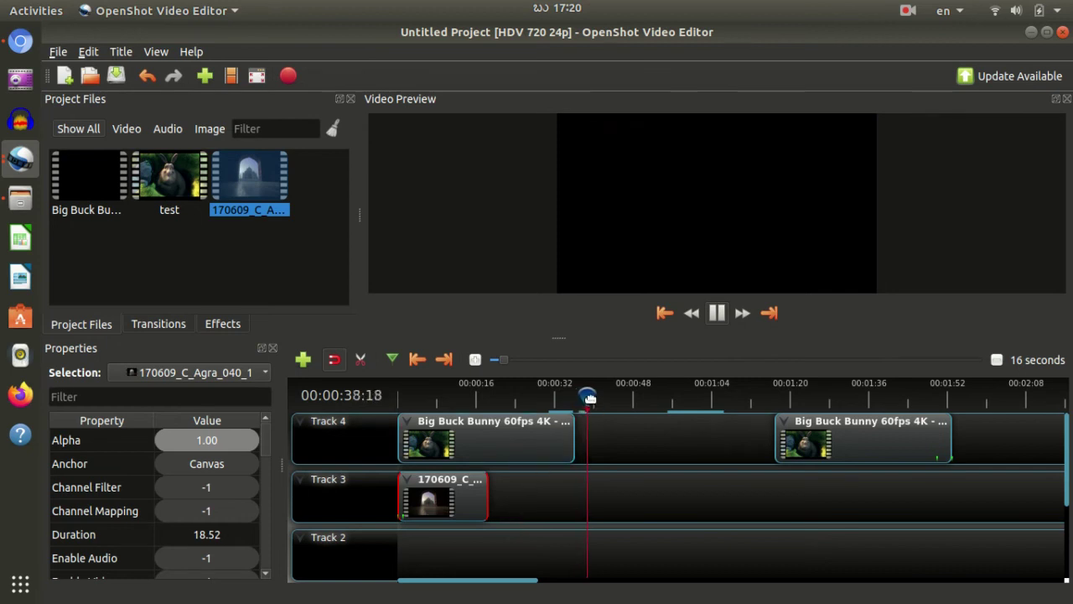
{"action": "left_click_drag", "start_coordinate": [585, 394], "coordinate": [439, 409]}
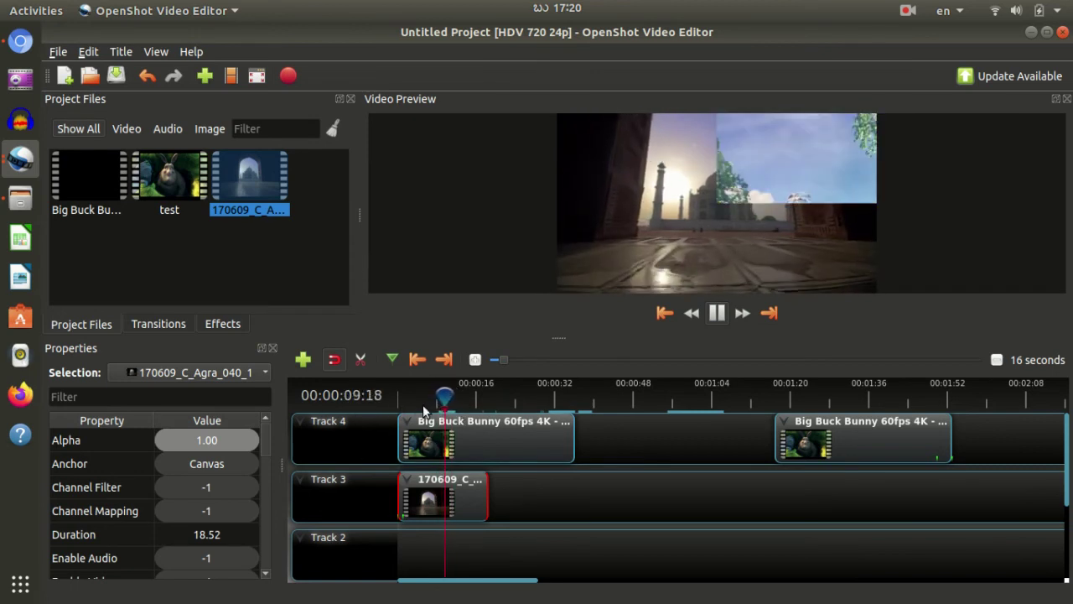
{"action": "left_click_drag", "start_coordinate": [450, 395], "coordinate": [417, 396]}
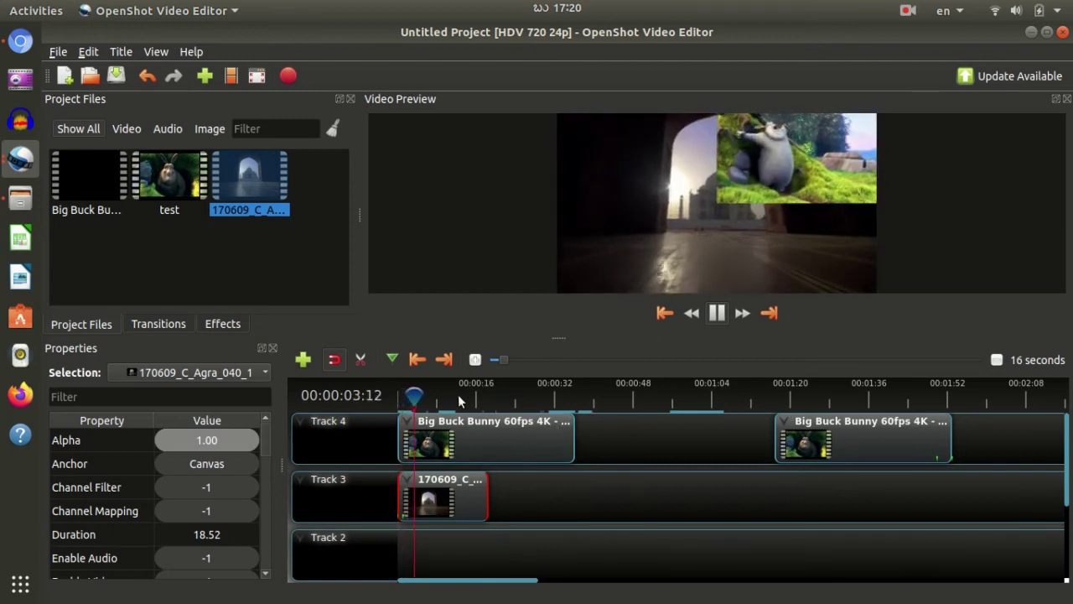
{"action": "left_click", "coordinate": [430, 398]}
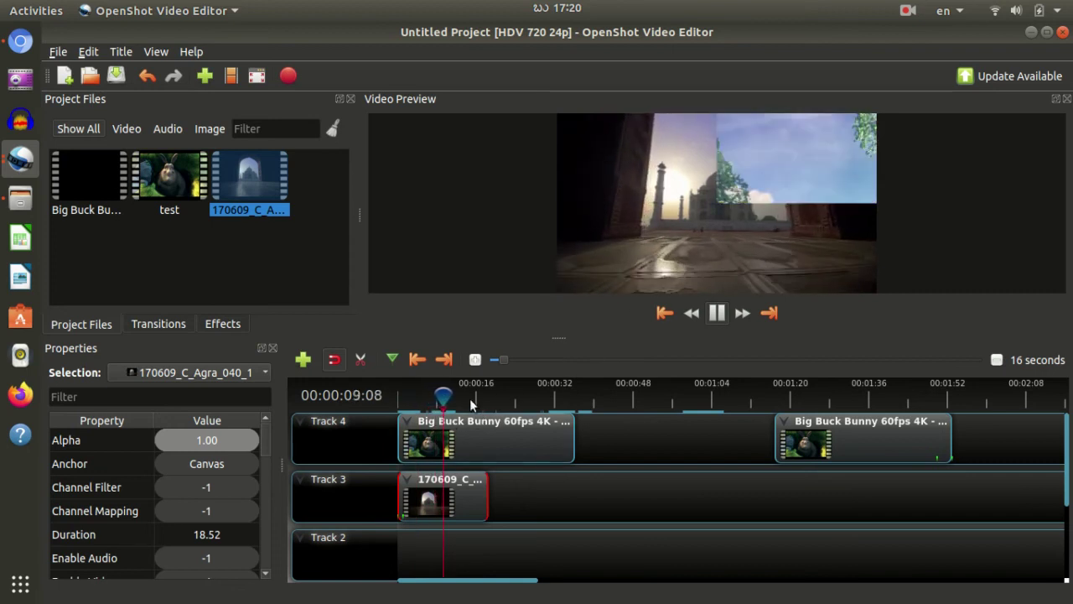
{"action": "left_click", "coordinate": [464, 398]}
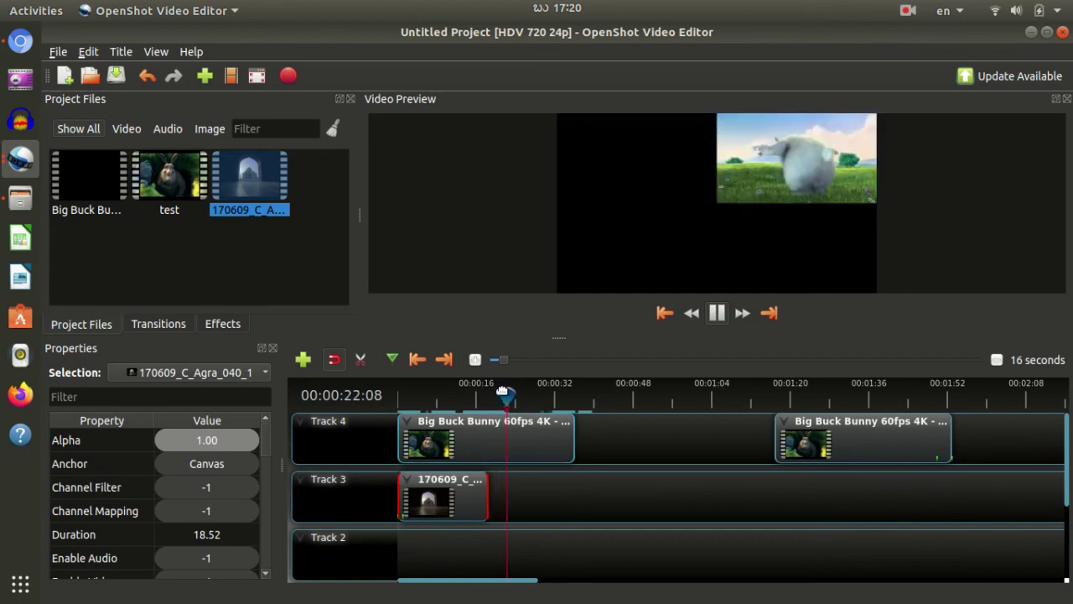
{"action": "left_click", "coordinate": [424, 391]}
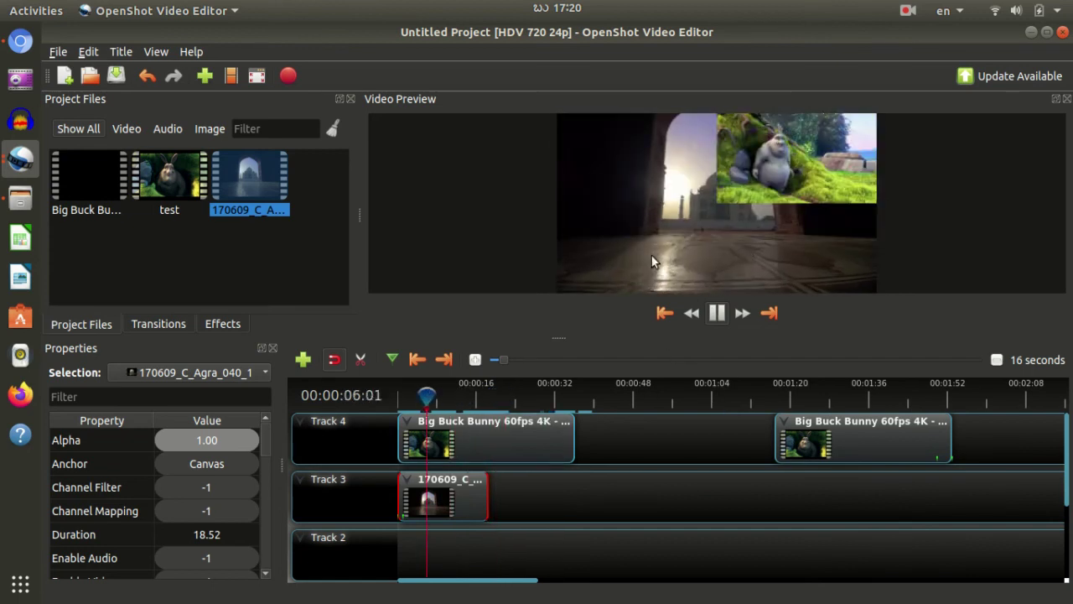
Step: Apply the 1/4 Size - Bottom Right layout to the selected Big Buck Bunny and Agra clips, and return playback to the start
{"action": "right_click", "coordinate": [484, 441]}
{"action": "mouse_move", "coordinate": [627, 275]}
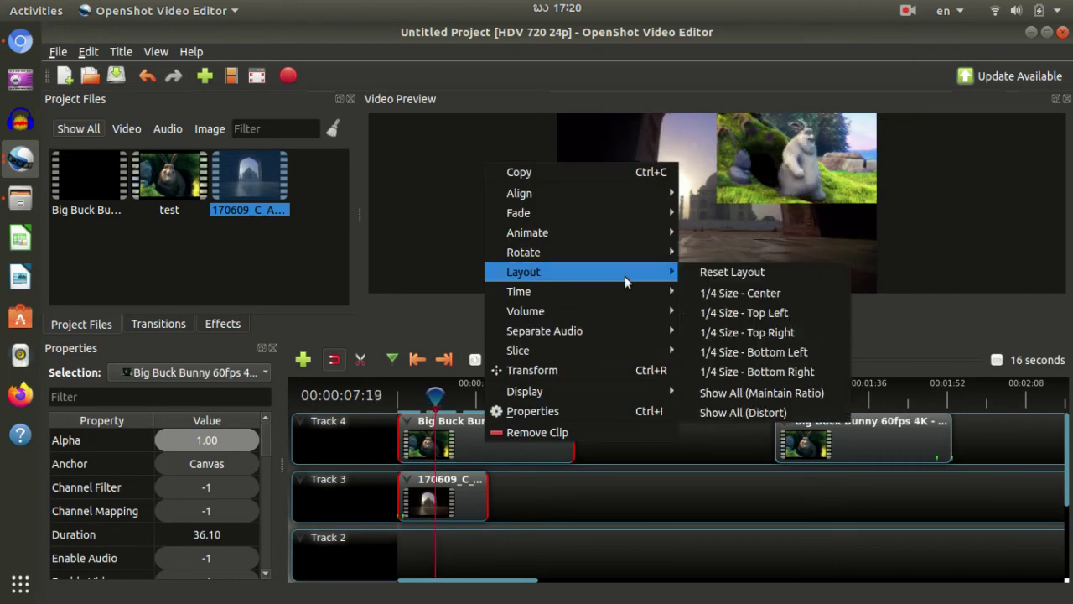
{"action": "left_click", "coordinate": [757, 372]}
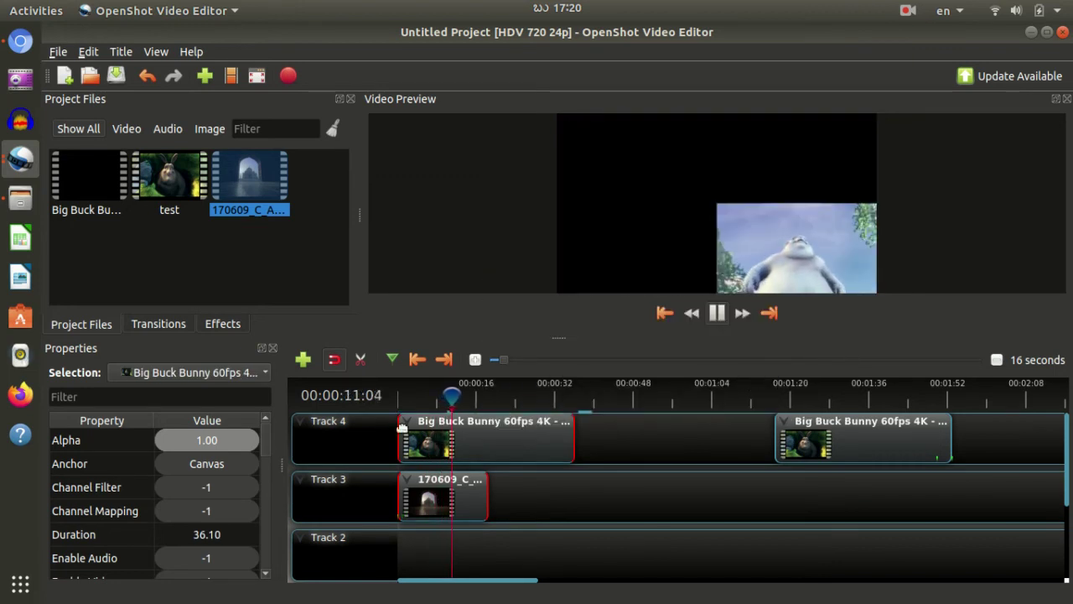
{"action": "left_click", "coordinate": [411, 394]}
Step: Reset the layout of only the Agra clip on Track 3 and check the picture-in-picture at the start and around 10 seconds
{"action": "left_click", "coordinate": [465, 489]}
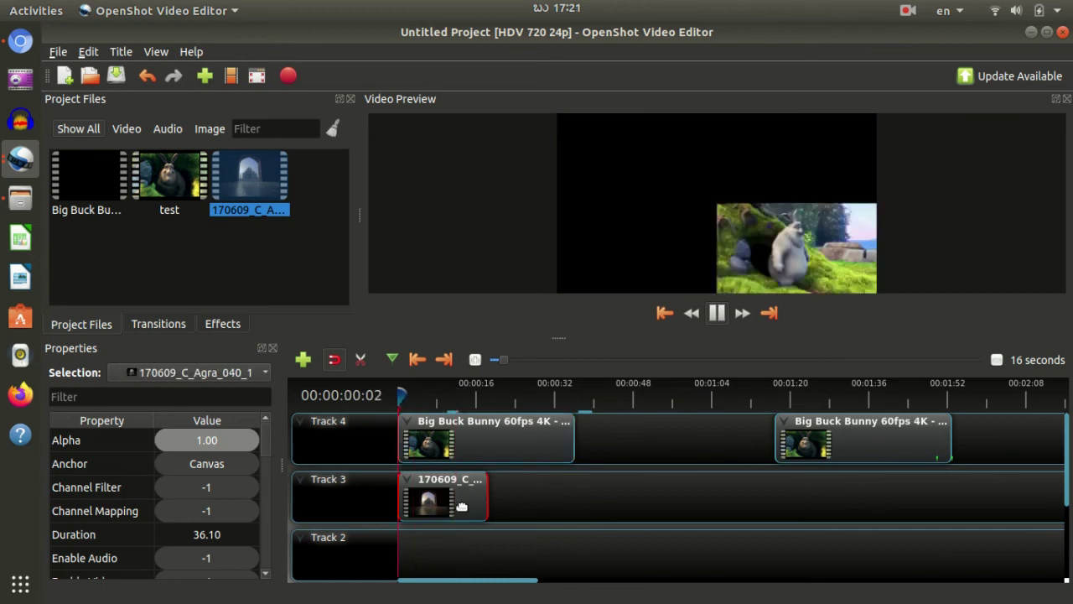
{"action": "right_click", "coordinate": [462, 493]}
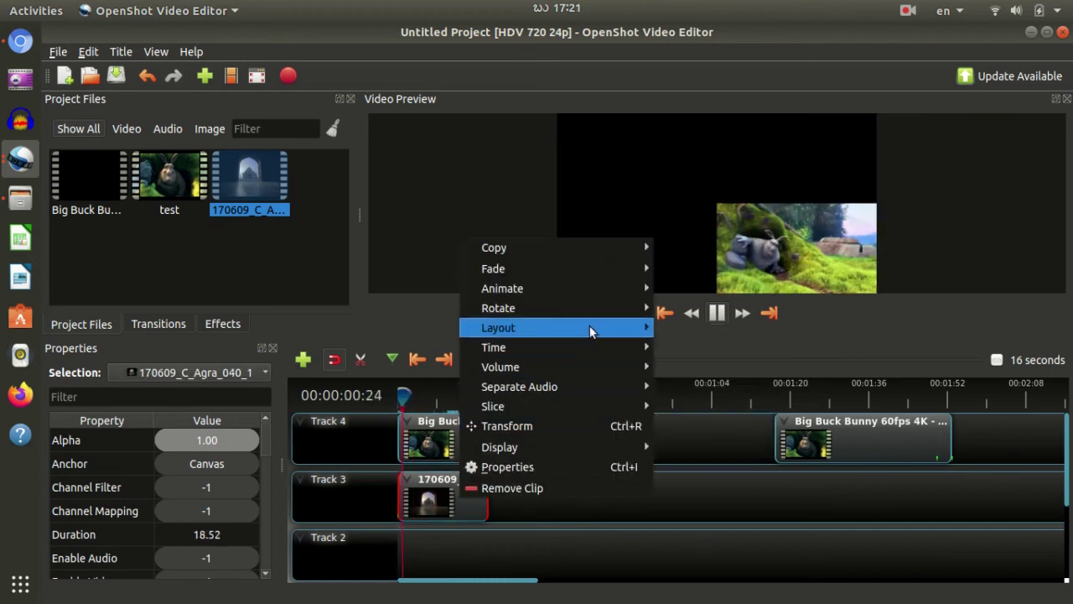
{"action": "left_click", "coordinate": [660, 331]}
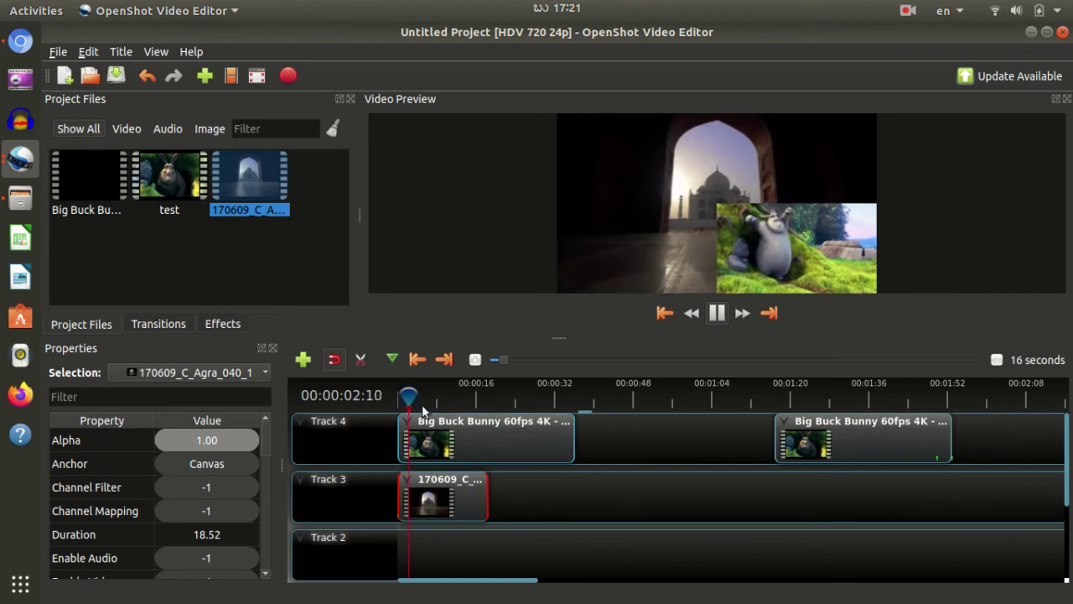
{"action": "key", "text": "Home"}
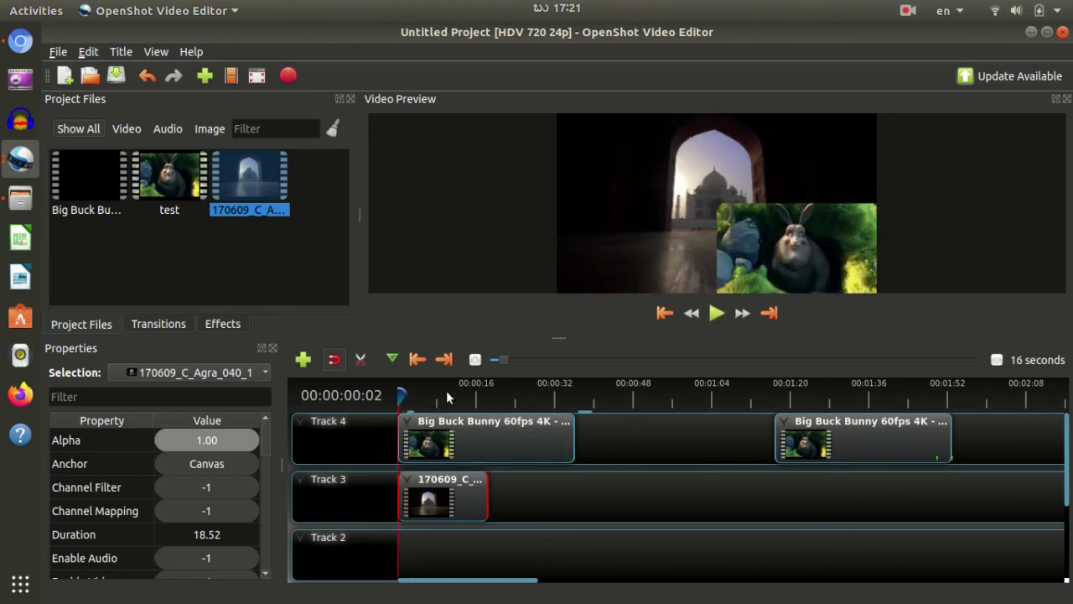
{"action": "left_click", "coordinate": [448, 398]}
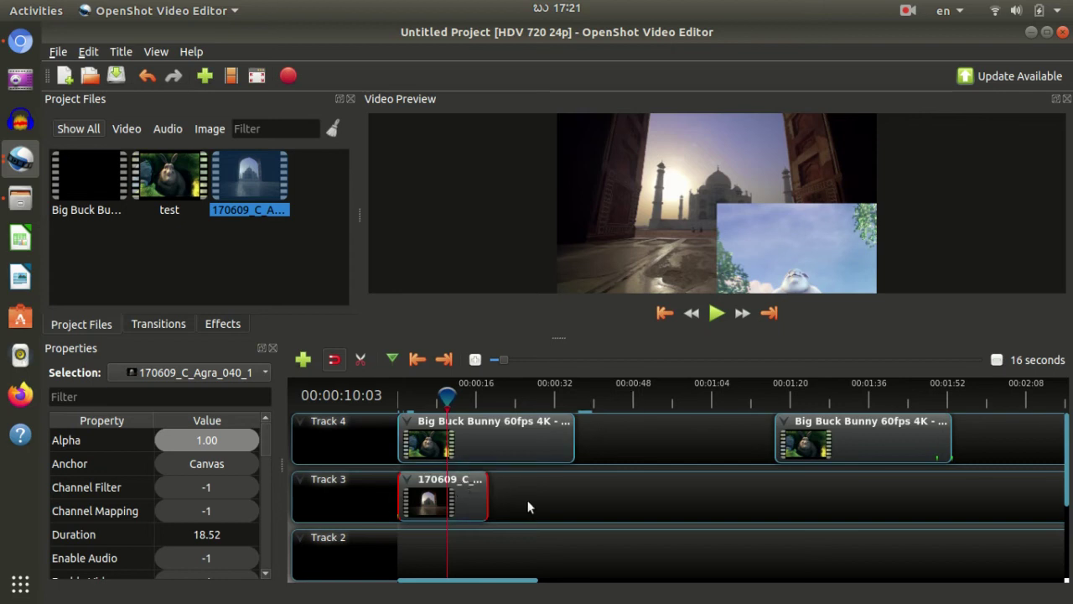
Step: Replace the old timeline clips with the full Big Buck Bunny video at the start of Track 4 and the Agra video at the start of Track 3
{"action": "key", "text": "Delete"}
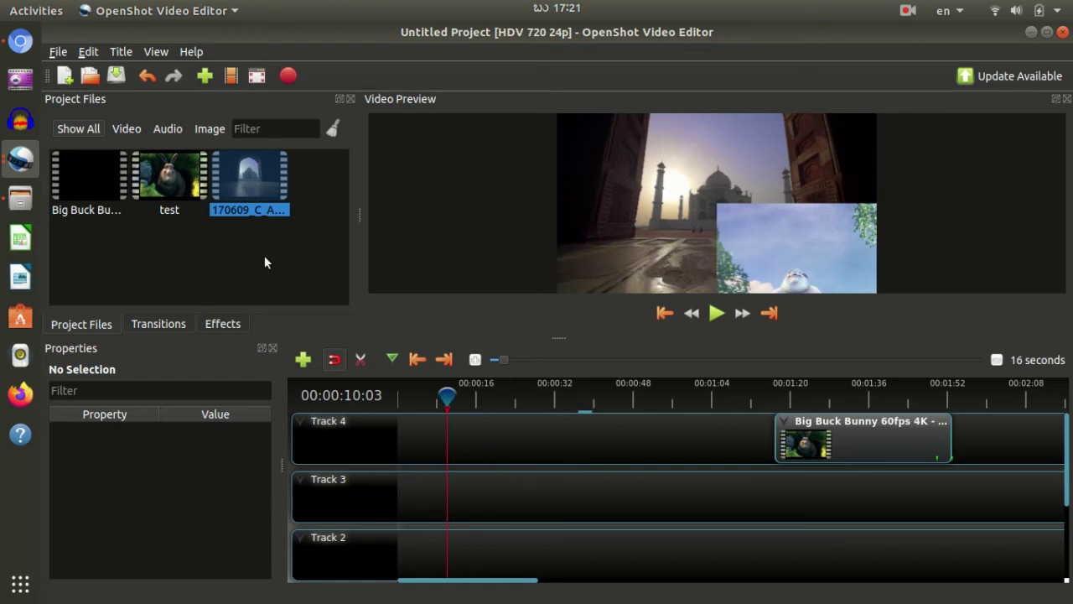
{"action": "left_click_drag", "start_coordinate": [101, 193], "coordinate": [399, 404]}
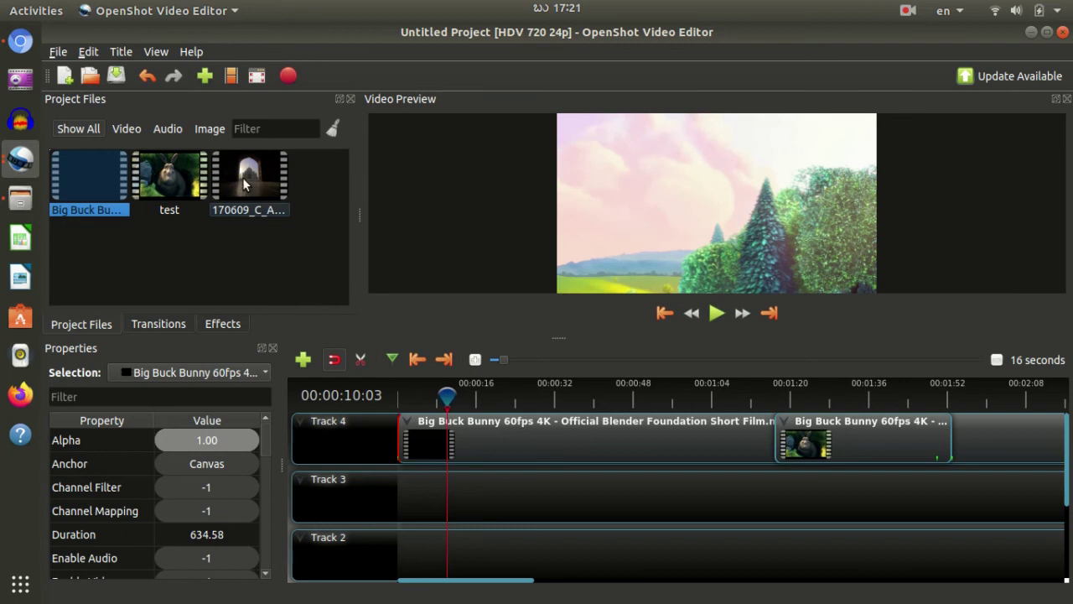
{"action": "left_click_drag", "start_coordinate": [243, 177], "coordinate": [428, 494]}
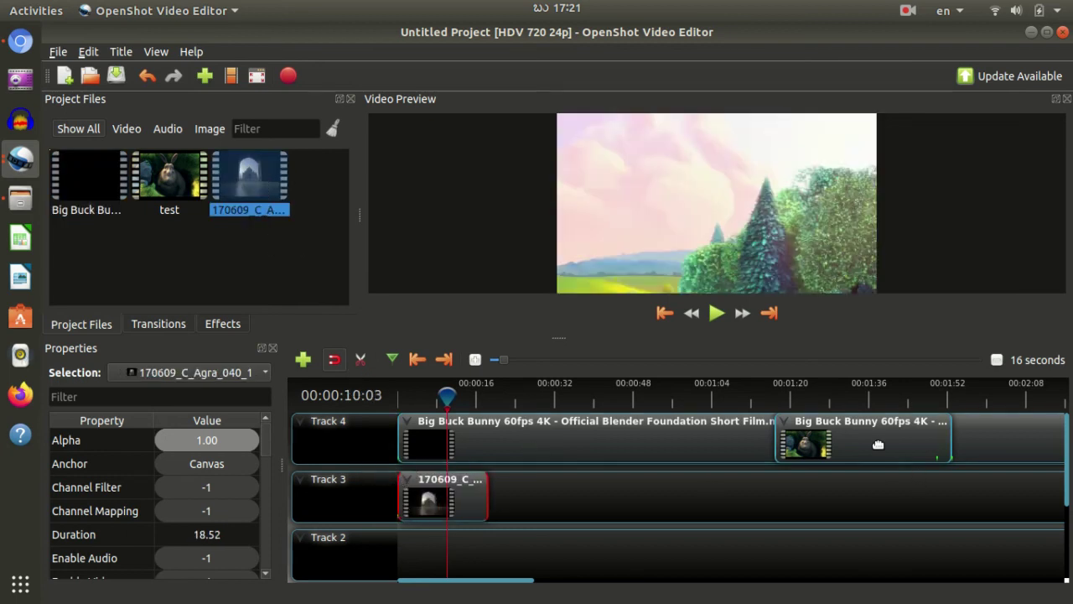
{"action": "key", "text": "Delete"}
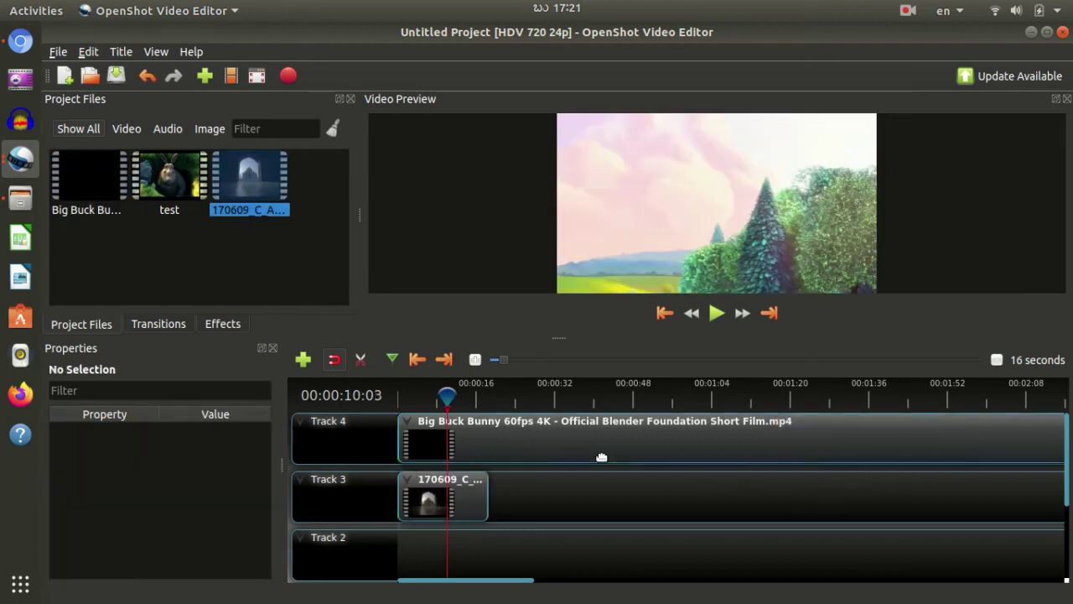
Step: Position the playhead at about 30 seconds and set the Big Buck Bunny clip's time to Fast, Forward, 4X
{"action": "right_click", "coordinate": [589, 428]}
{"action": "mouse_move", "coordinate": [762, 263]}
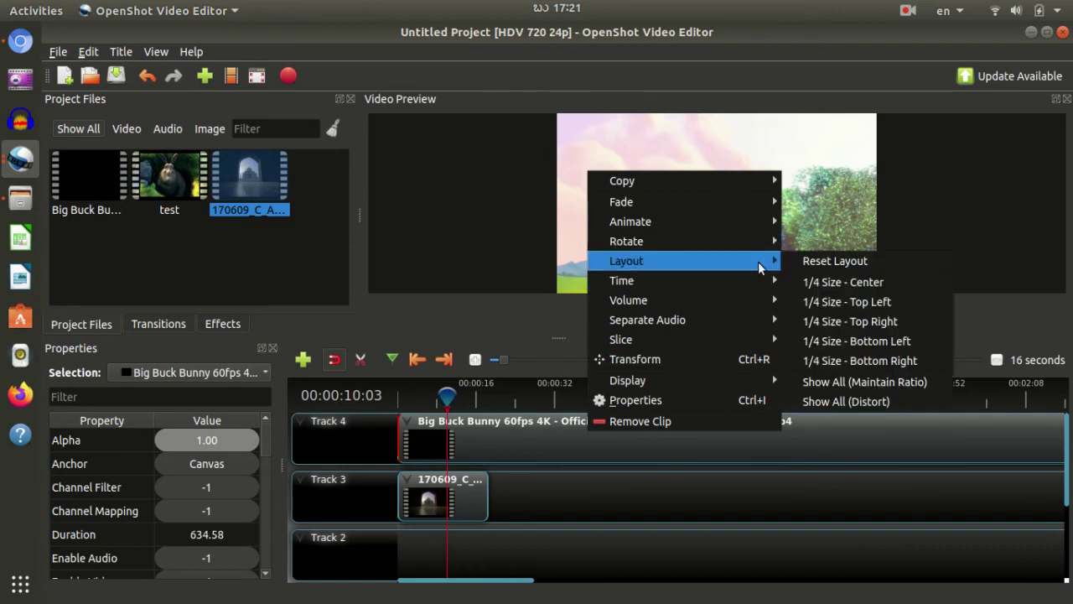
{"action": "mouse_move", "coordinate": [754, 281]}
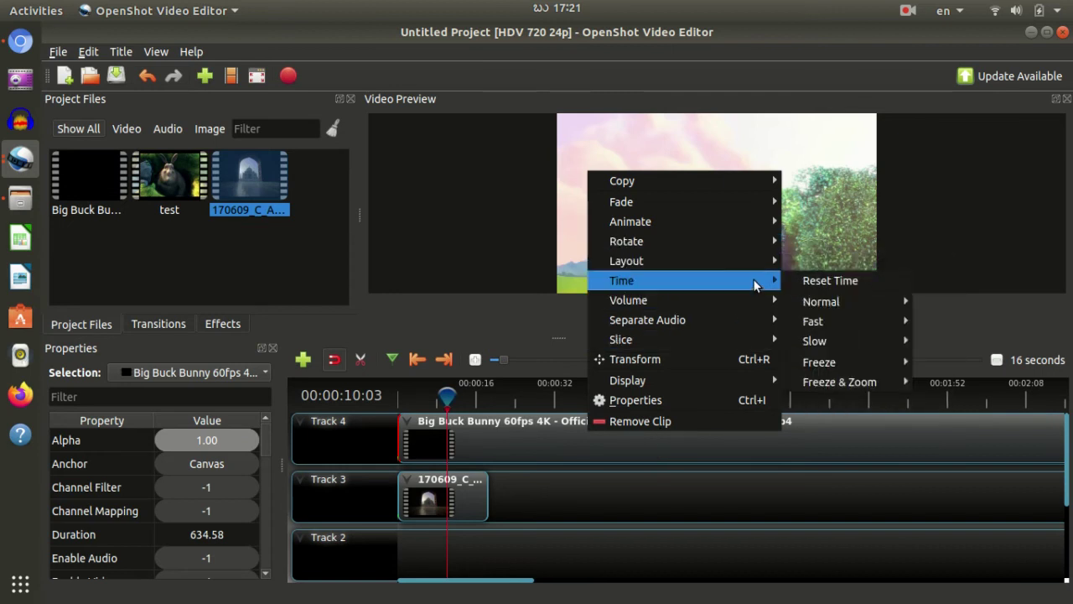
{"action": "left_click", "coordinate": [527, 391]}
{"action": "left_click", "coordinate": [546, 393]}
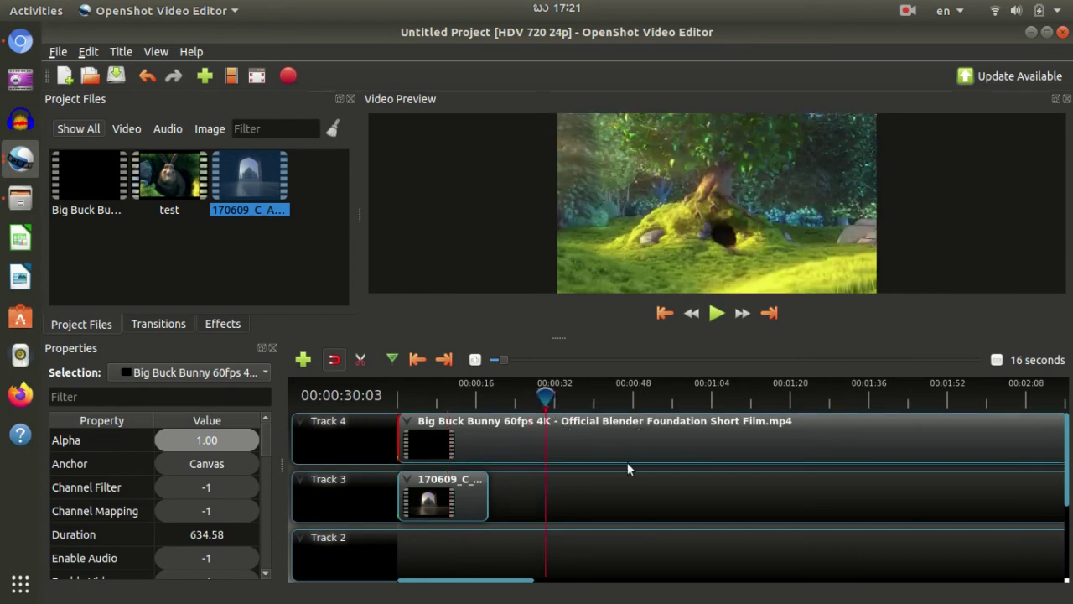
{"action": "right_click", "coordinate": [614, 455]}
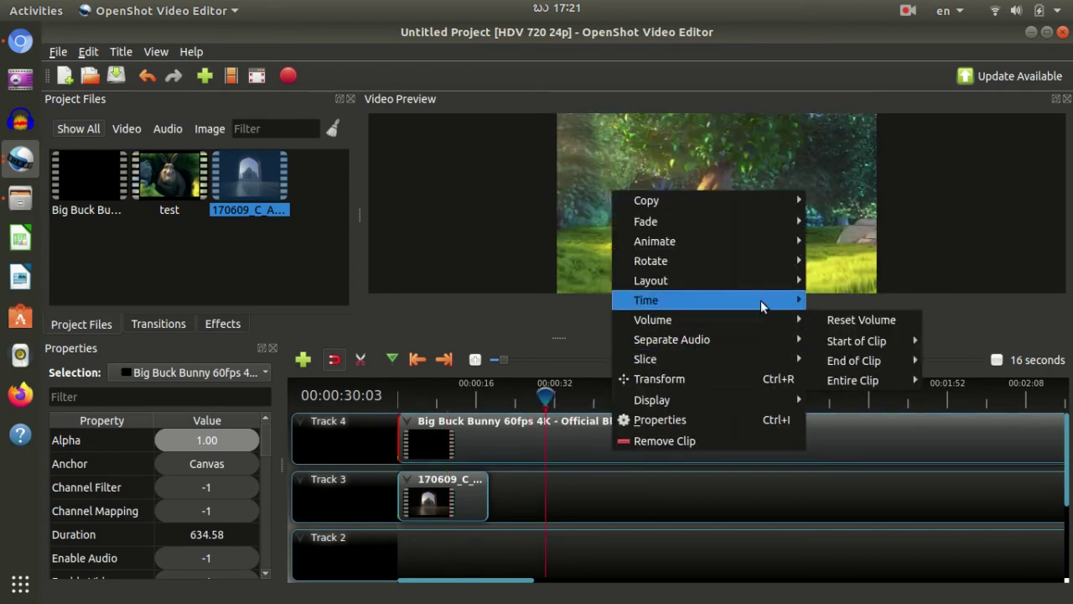
{"action": "mouse_move", "coordinate": [761, 289]}
{"action": "mouse_move", "coordinate": [875, 339]}
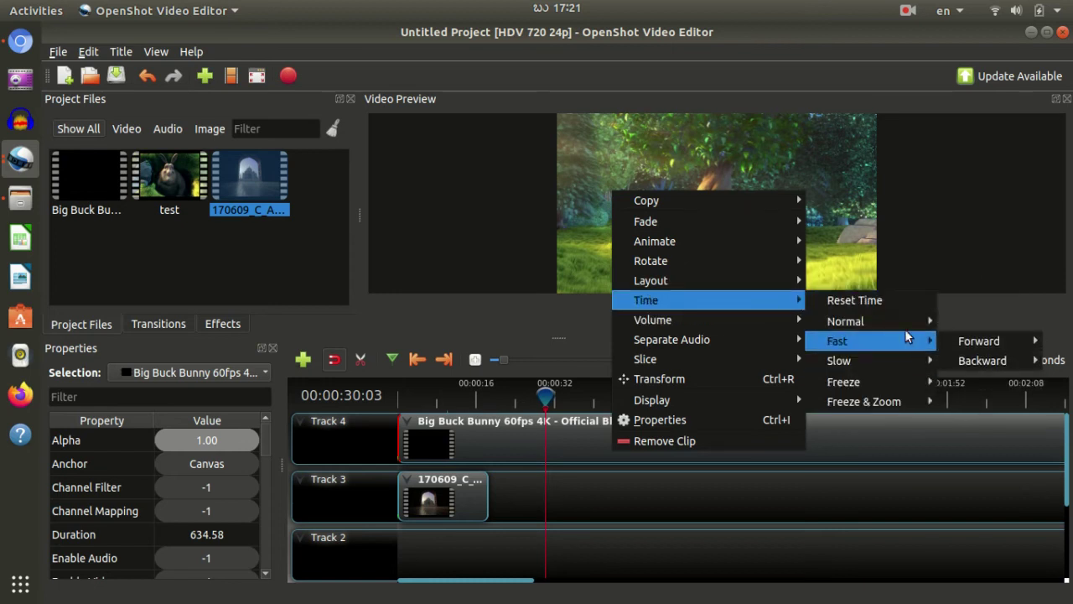
{"action": "mouse_move", "coordinate": [994, 345]}
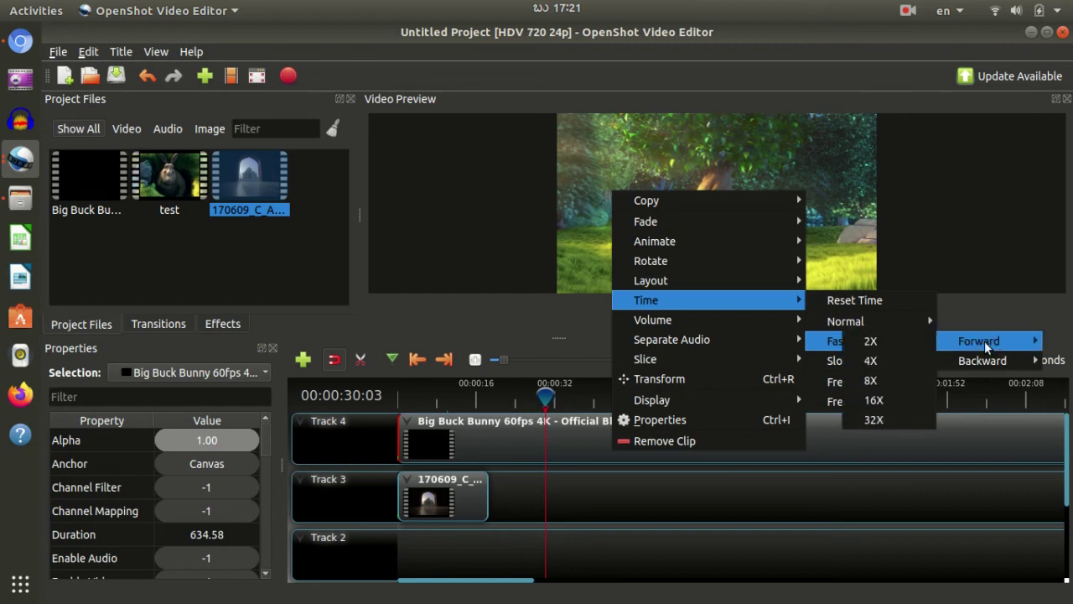
{"action": "left_click", "coordinate": [904, 364]}
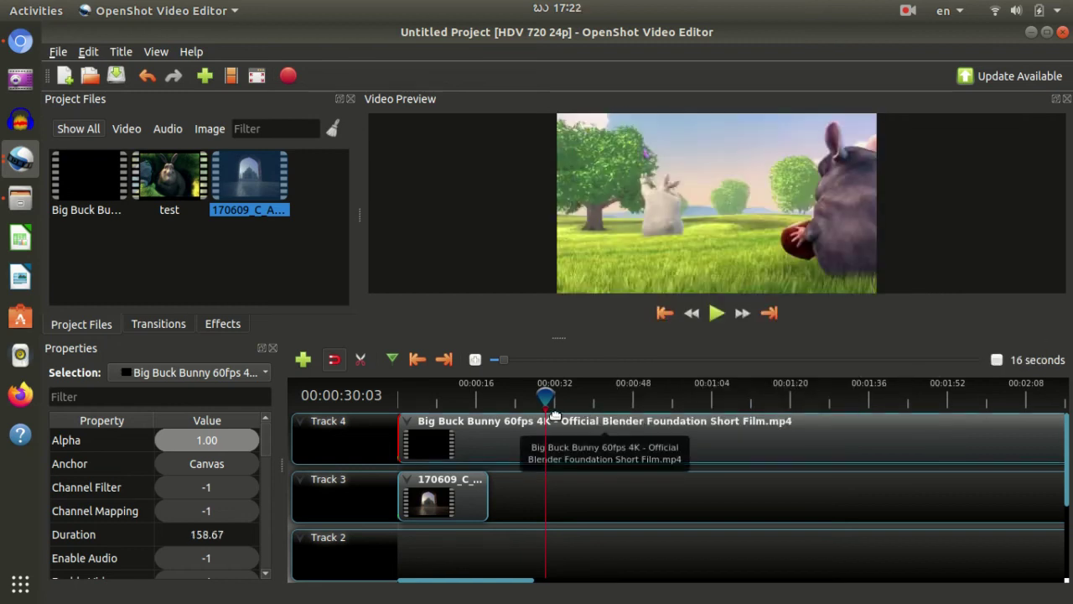
Step: Play the sped-up Big Buck Bunny clip for a few seconds, then reset the clip's time
{"action": "key", "text": "space"}
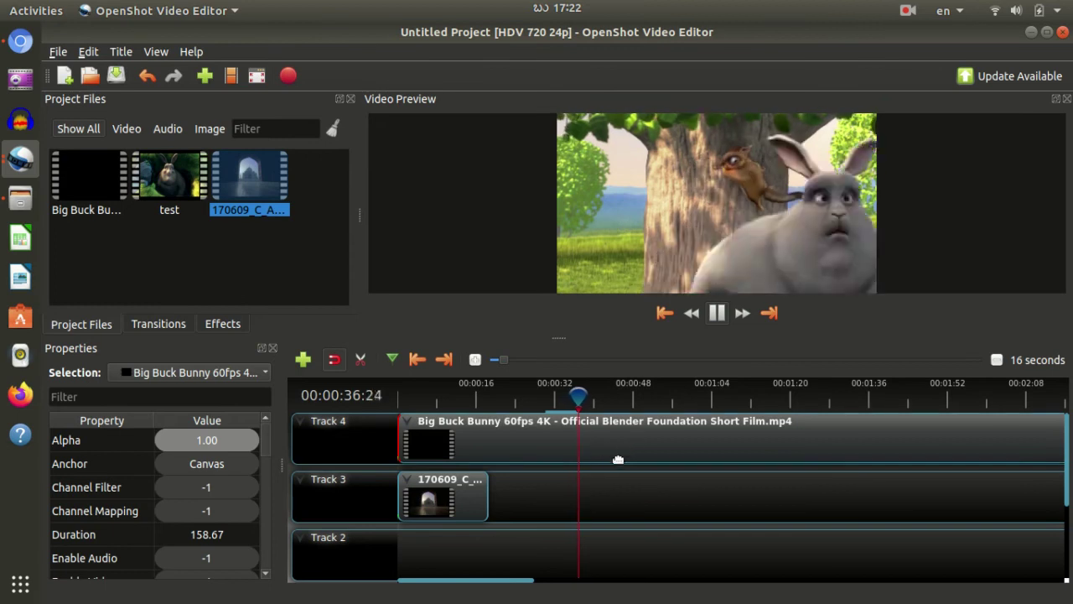
{"action": "key", "text": "space"}
{"action": "right_click", "coordinate": [597, 440]}
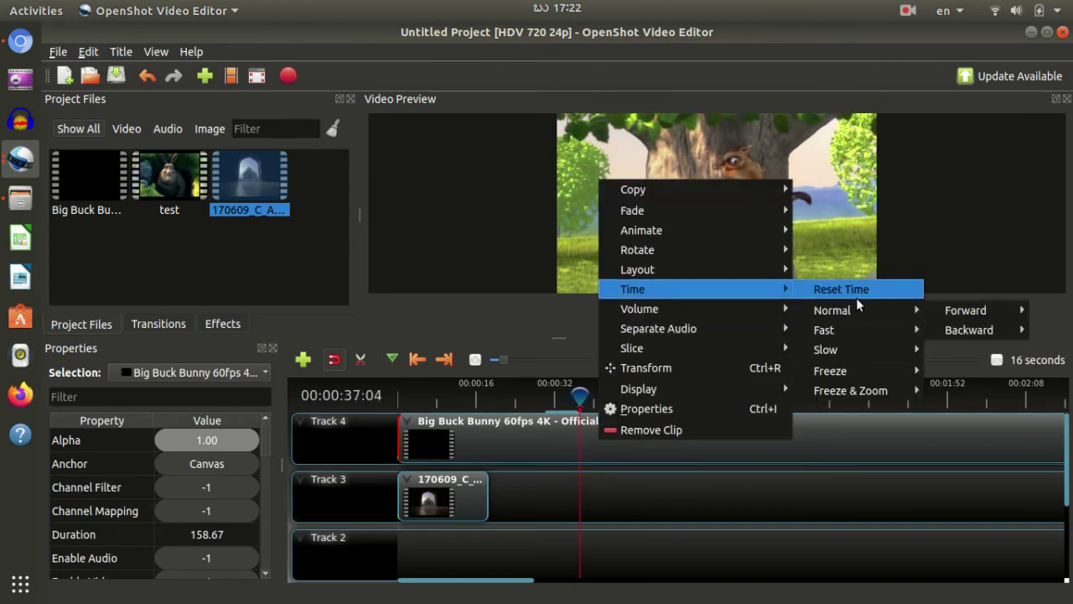
{"action": "left_click", "coordinate": [853, 289]}
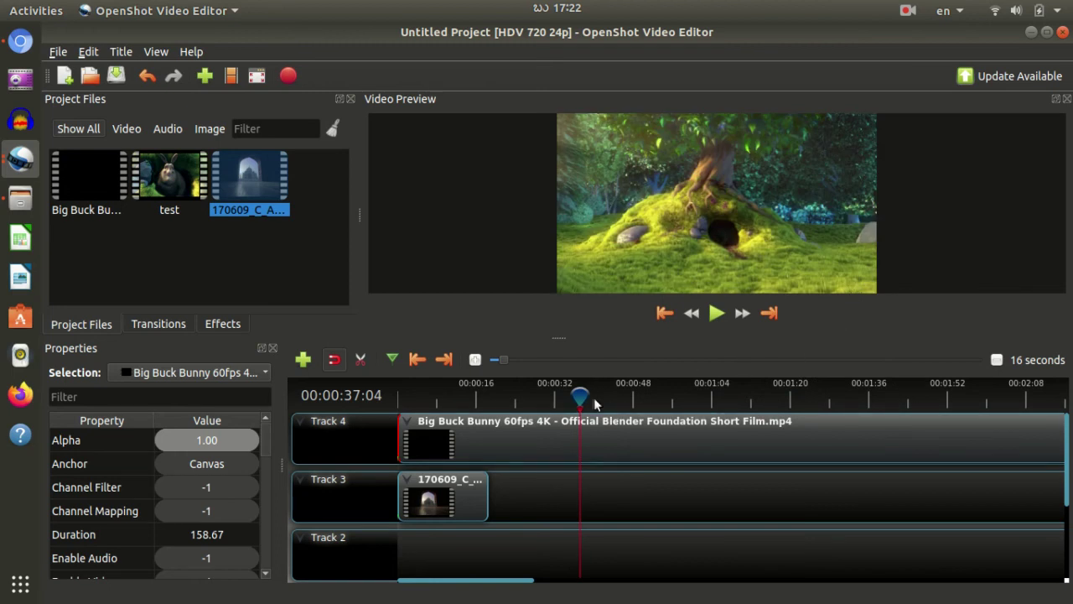
Step: Examine the Big Buck Bunny clip's volume options for the start, end and entire clip, along with its slice and display options
{"action": "right_click", "coordinate": [603, 443]}
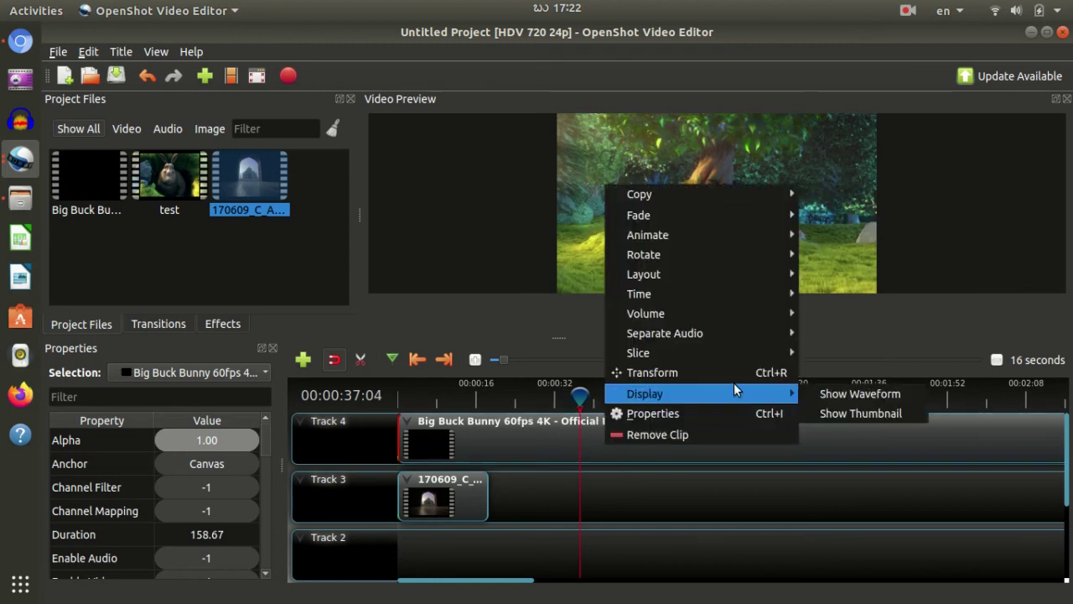
{"action": "mouse_move", "coordinate": [738, 317]}
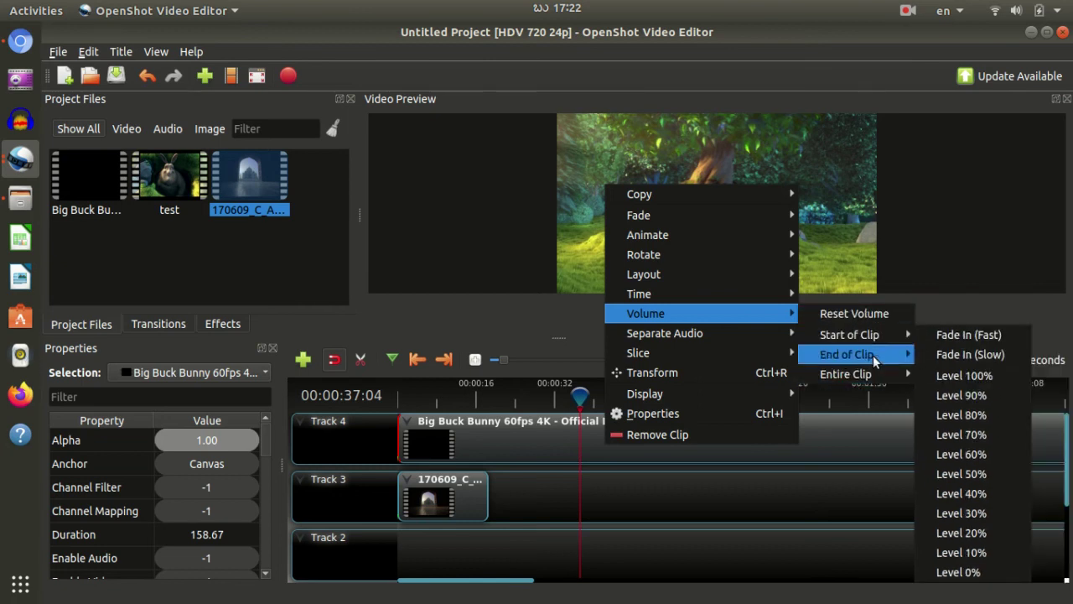
{"action": "mouse_move", "coordinate": [883, 381]}
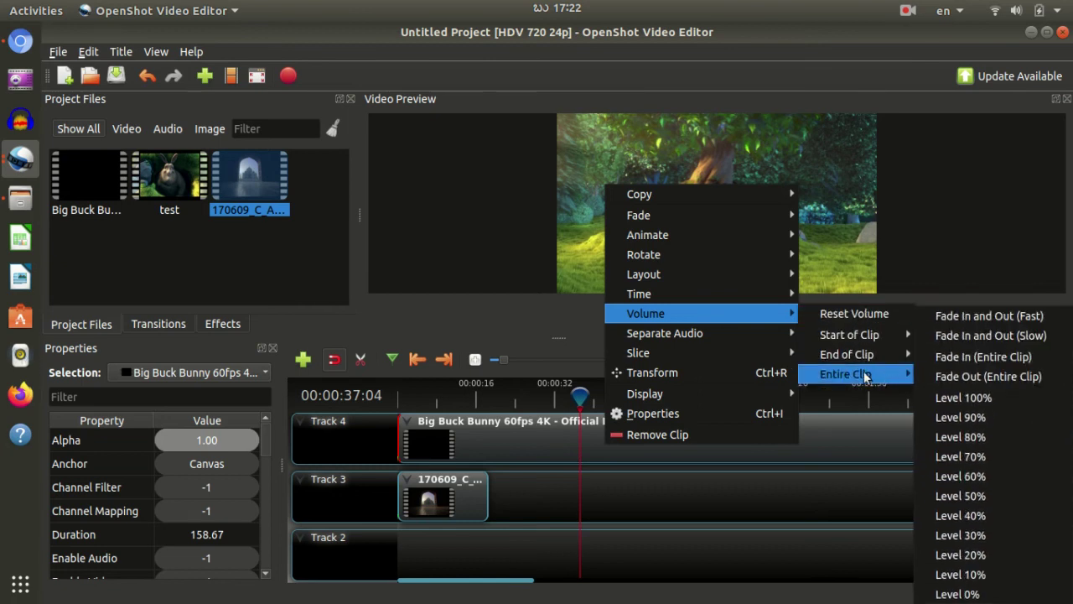
{"action": "mouse_move", "coordinate": [847, 353]}
{"action": "left_click", "coordinate": [621, 468]}
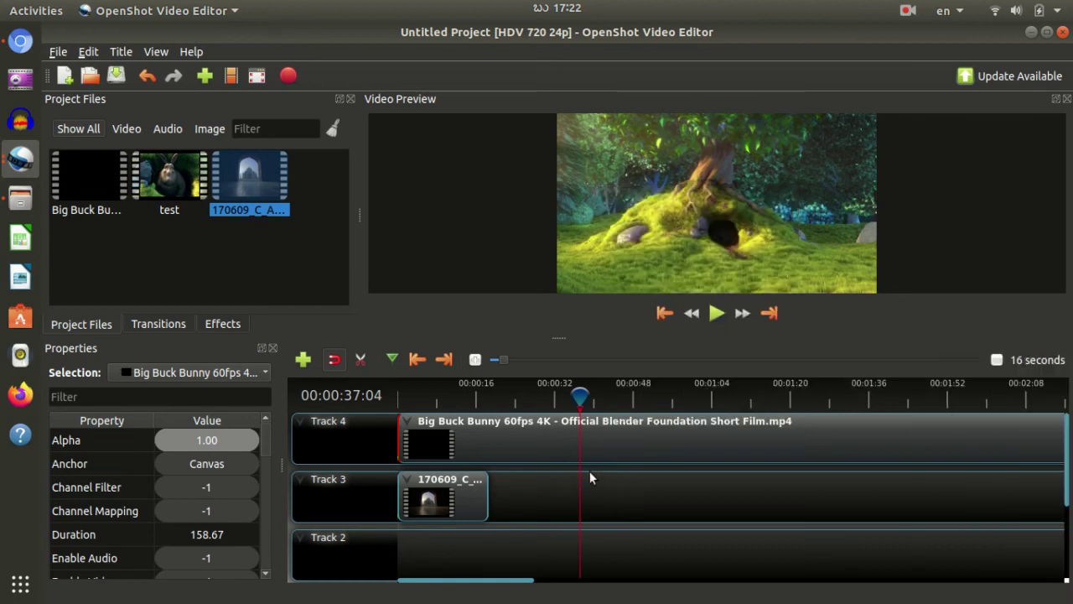
{"action": "right_click", "coordinate": [557, 437]}
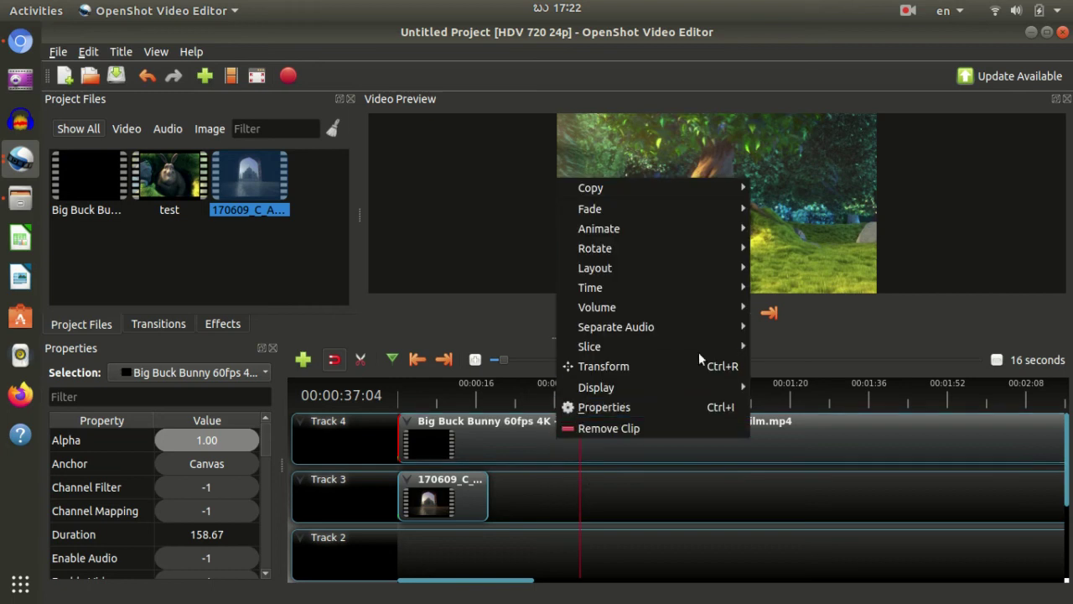
{"action": "mouse_move", "coordinate": [697, 309]}
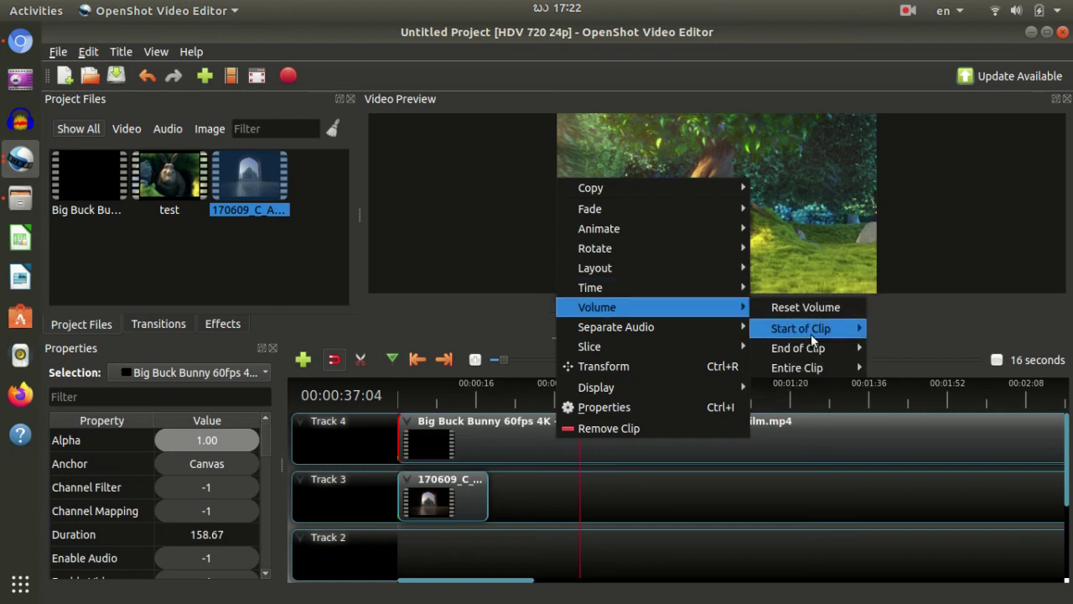
{"action": "mouse_move", "coordinate": [810, 333]}
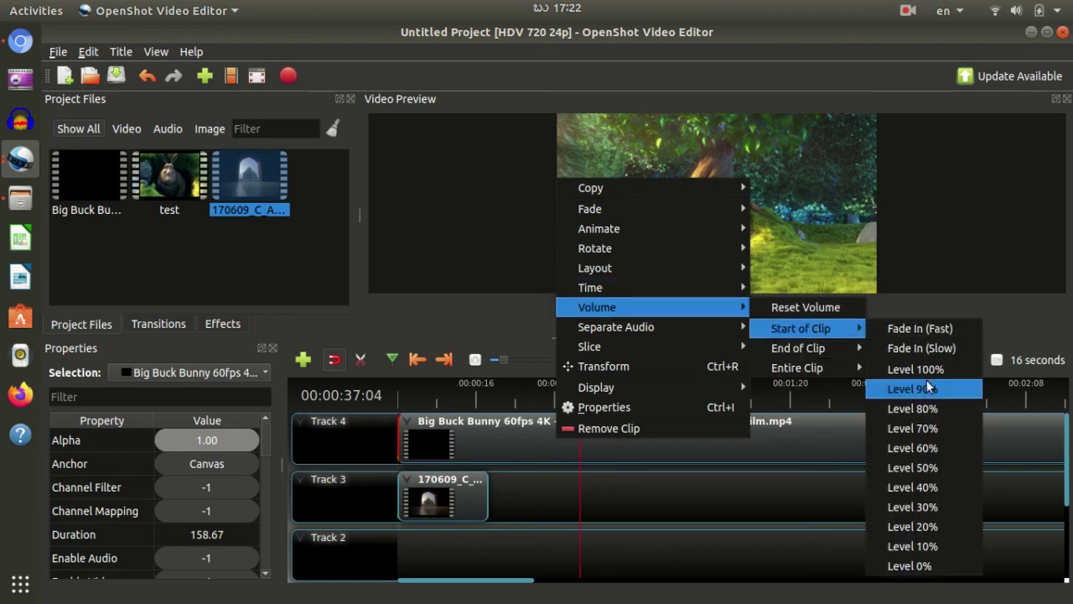
{"action": "mouse_move", "coordinate": [862, 375]}
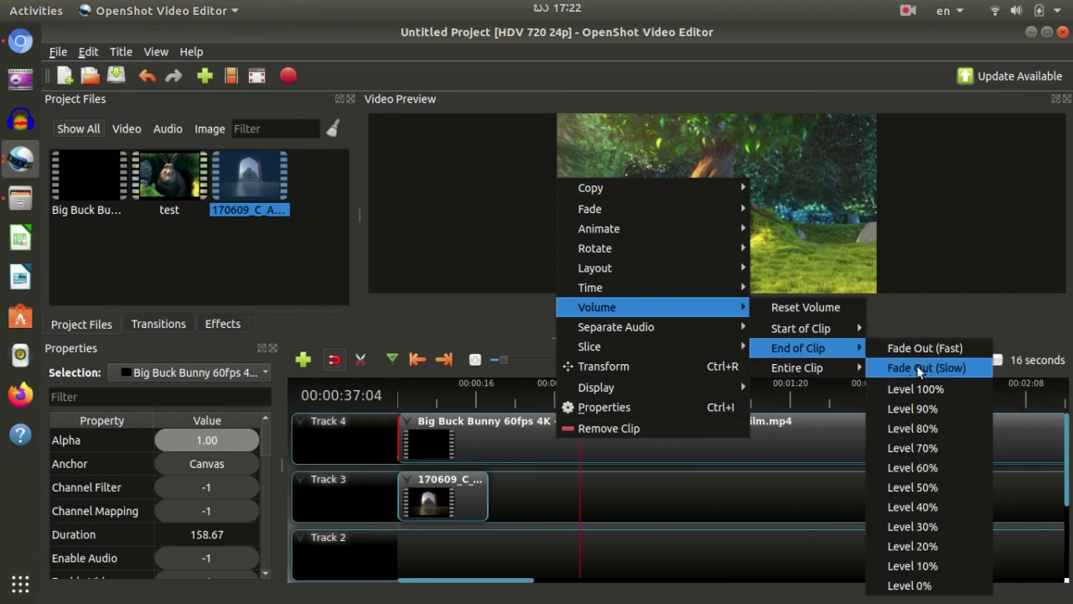
{"action": "mouse_move", "coordinate": [677, 219]}
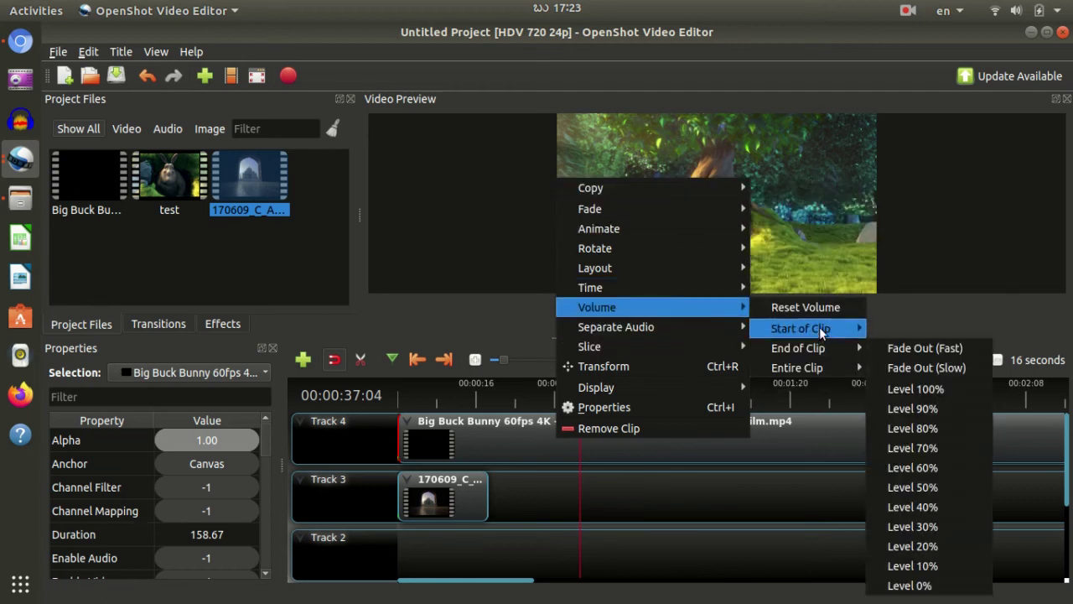
{"action": "mouse_move", "coordinate": [797, 368]}
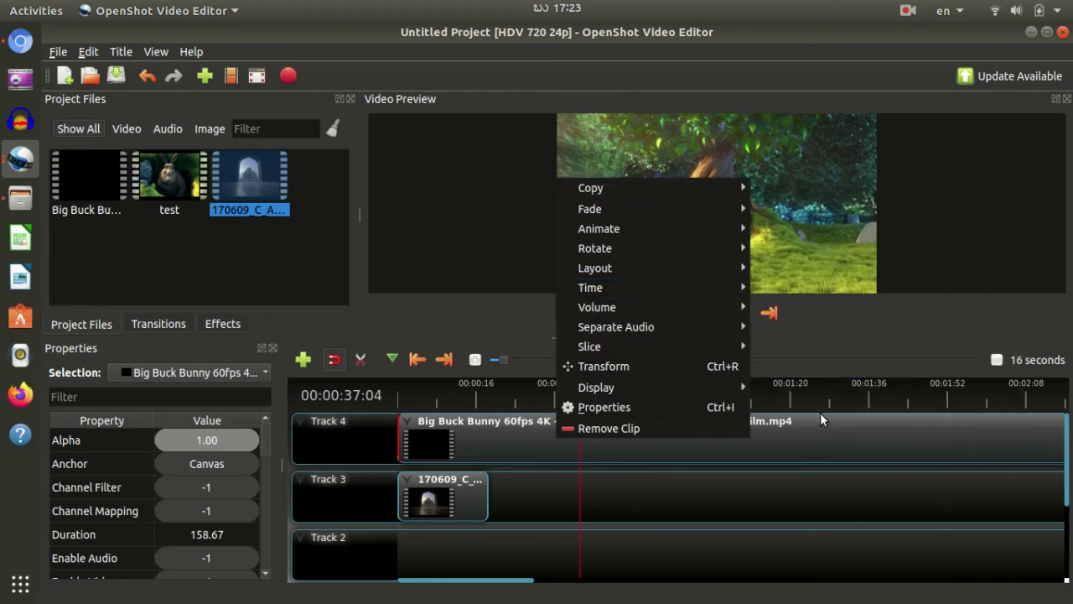
{"action": "mouse_move", "coordinate": [718, 355]}
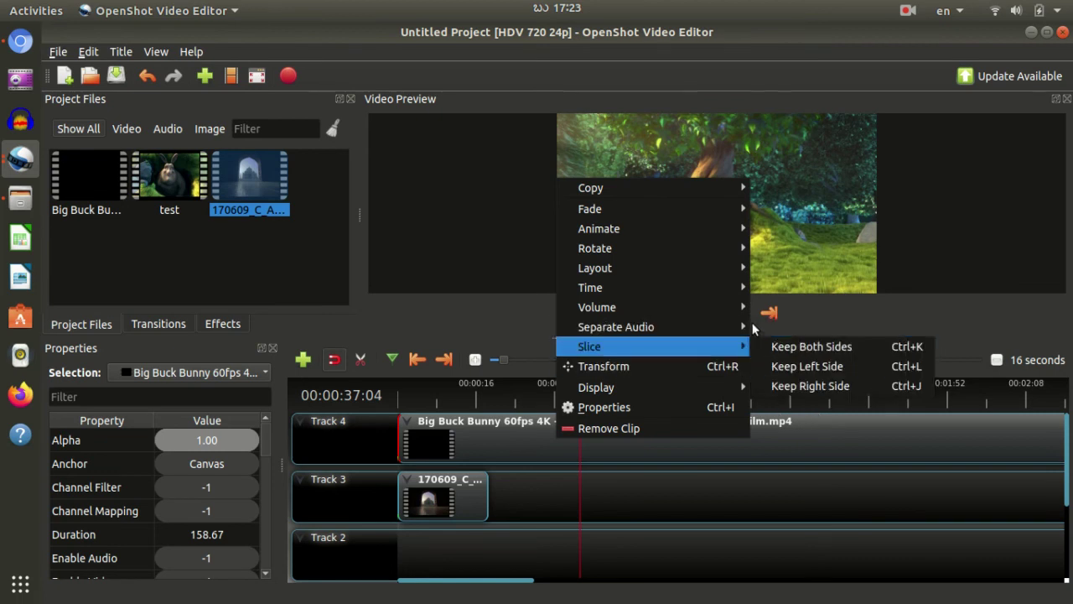
{"action": "mouse_move", "coordinate": [711, 310]}
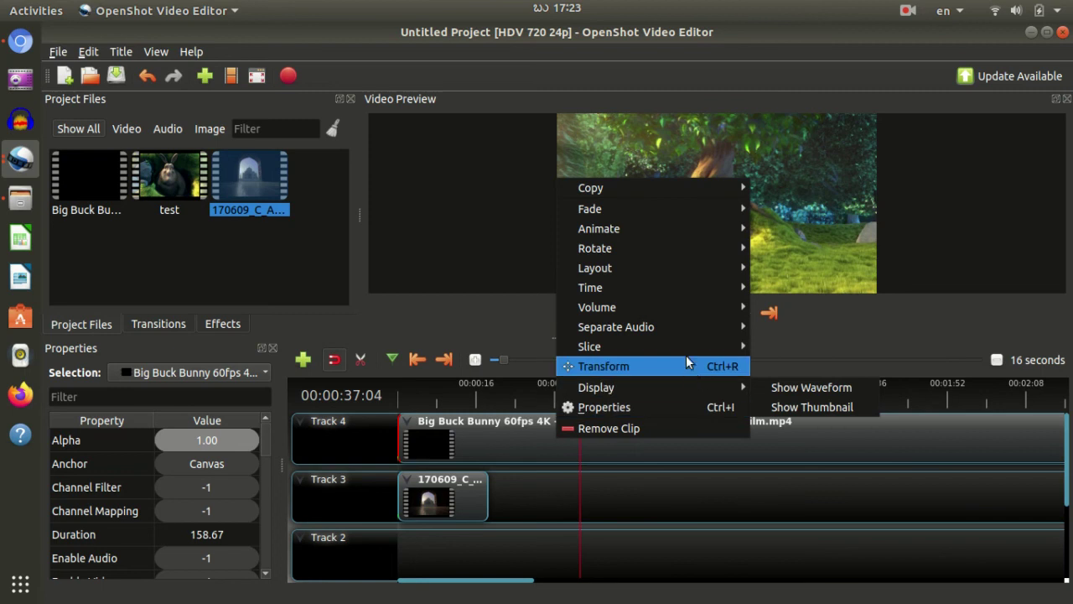
{"action": "mouse_move", "coordinate": [681, 332]}
Step: Remove the Big Buck Bunny clip from Track 4 and the Agra clip from Track 3
{"action": "left_click", "coordinate": [431, 504]}
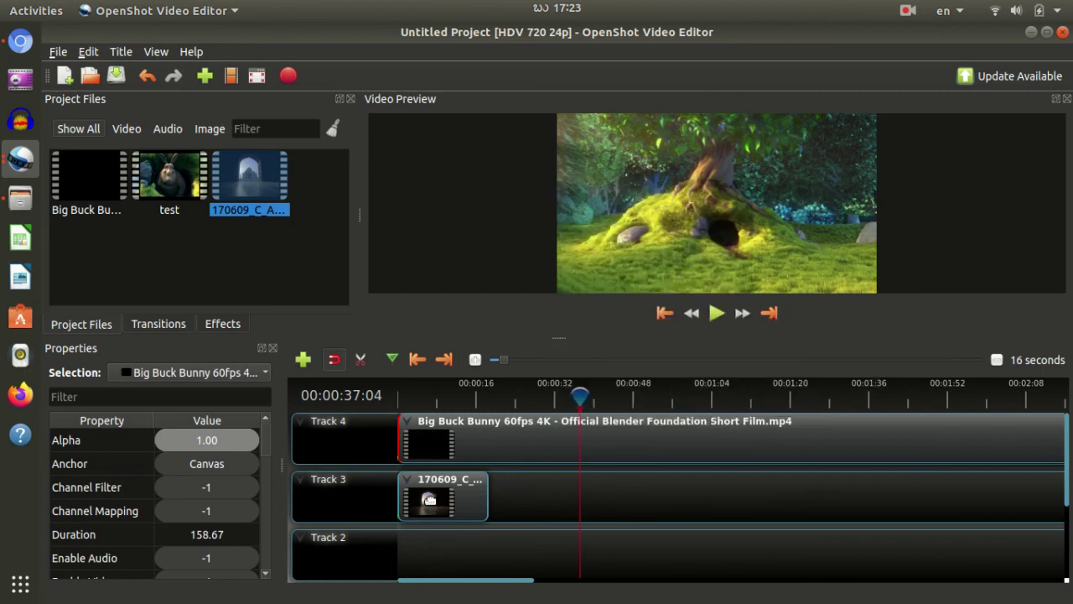
{"action": "key", "text": "Delete"}
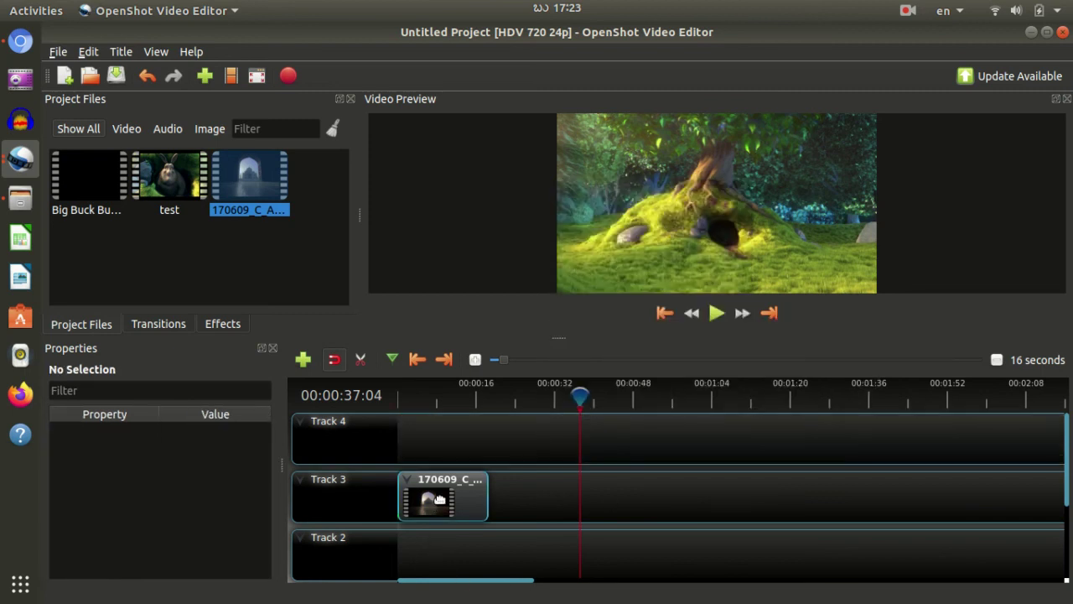
{"action": "left_click", "coordinate": [439, 500]}
{"action": "key", "text": "Delete"}
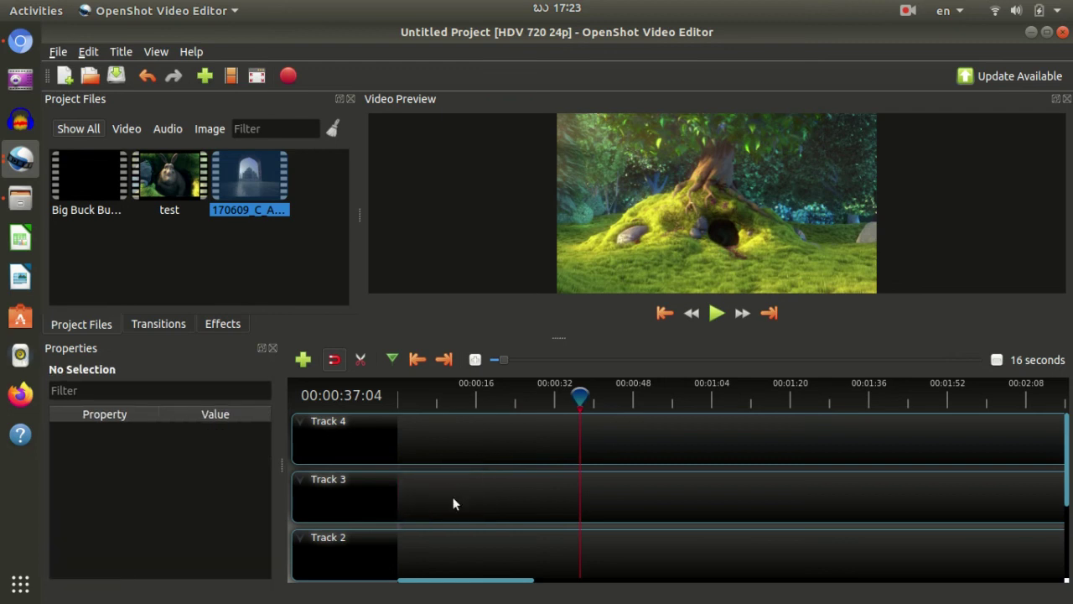
Step: Place the full Big Buck Bunny video at the start of Track 4 and separate its audio as Single Clip (all channels)
{"action": "left_click_drag", "start_coordinate": [117, 202], "coordinate": [397, 417]}
{"action": "right_click", "coordinate": [509, 445]}
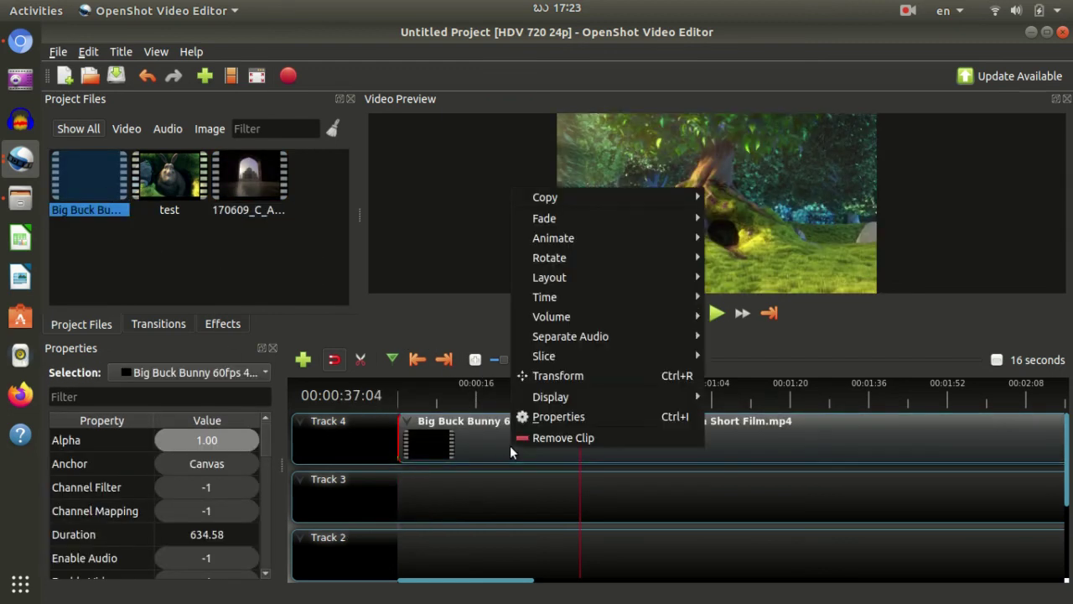
{"action": "mouse_move", "coordinate": [653, 341]}
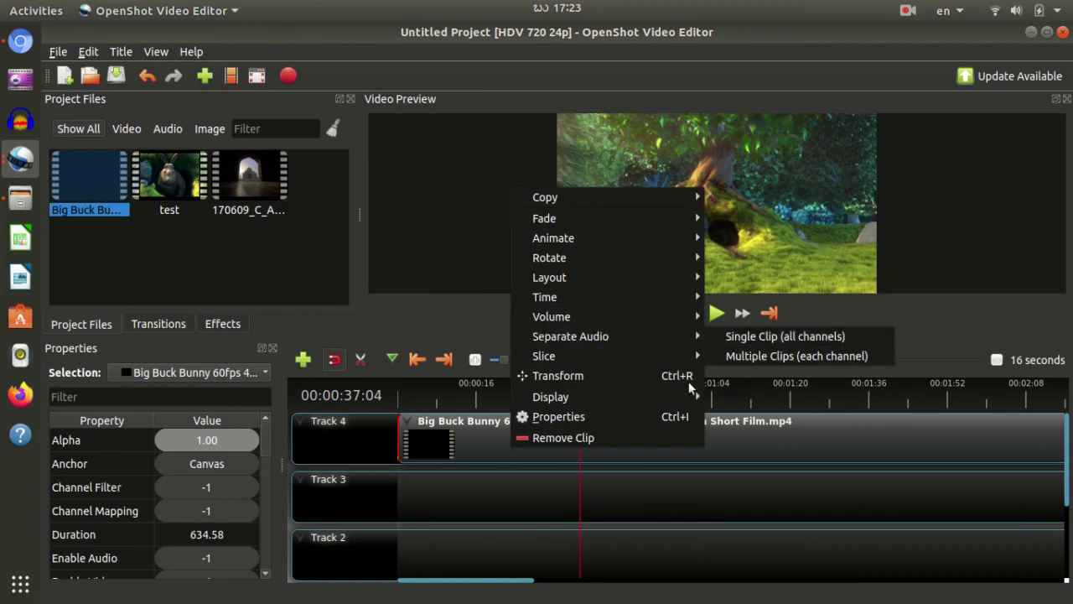
{"action": "left_click", "coordinate": [734, 337]}
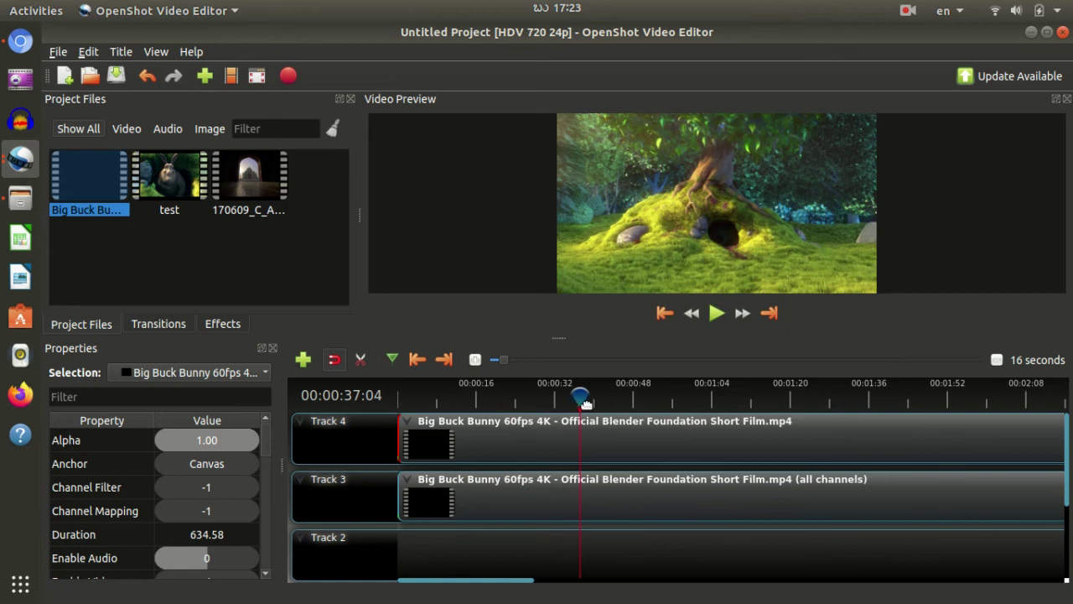
Step: Play the video with its separated audio at several points, including about 44 seconds, 1:15 and 1:23
{"action": "key", "text": "space"}
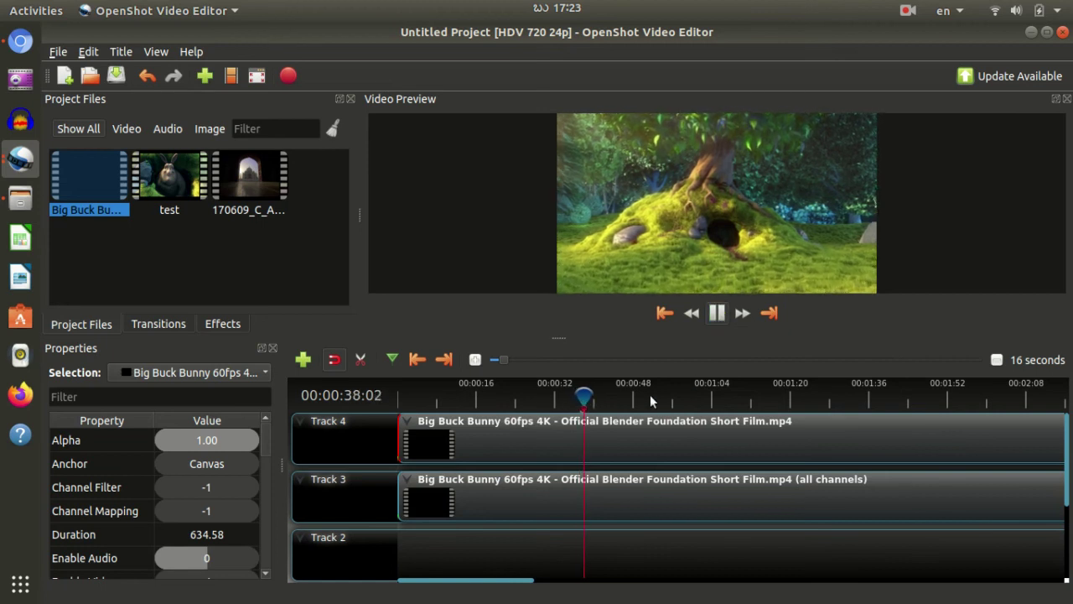
{"action": "key", "text": "space"}
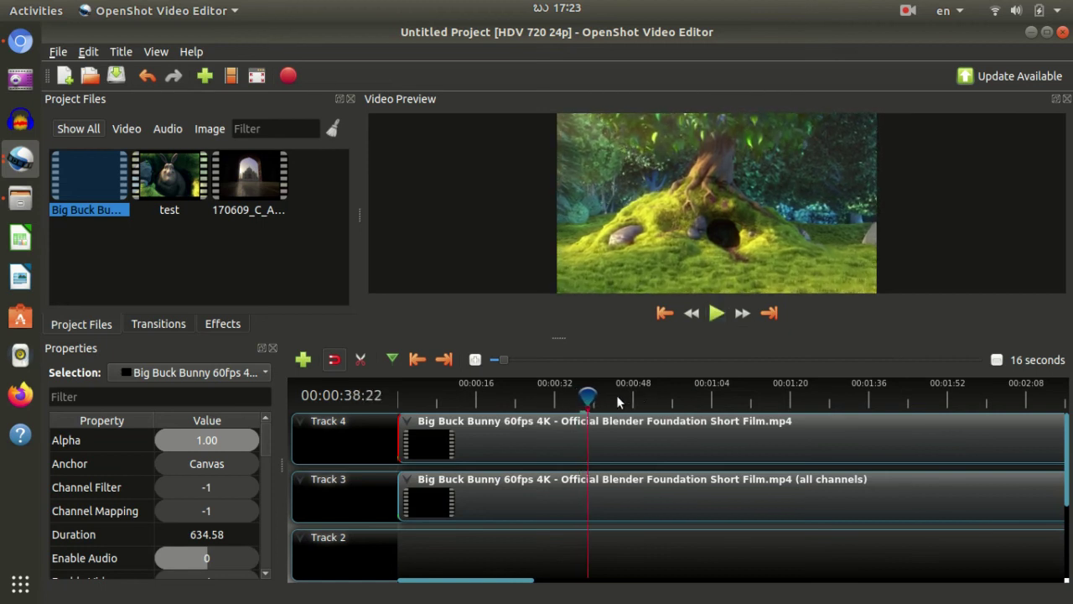
{"action": "left_click", "coordinate": [612, 397]}
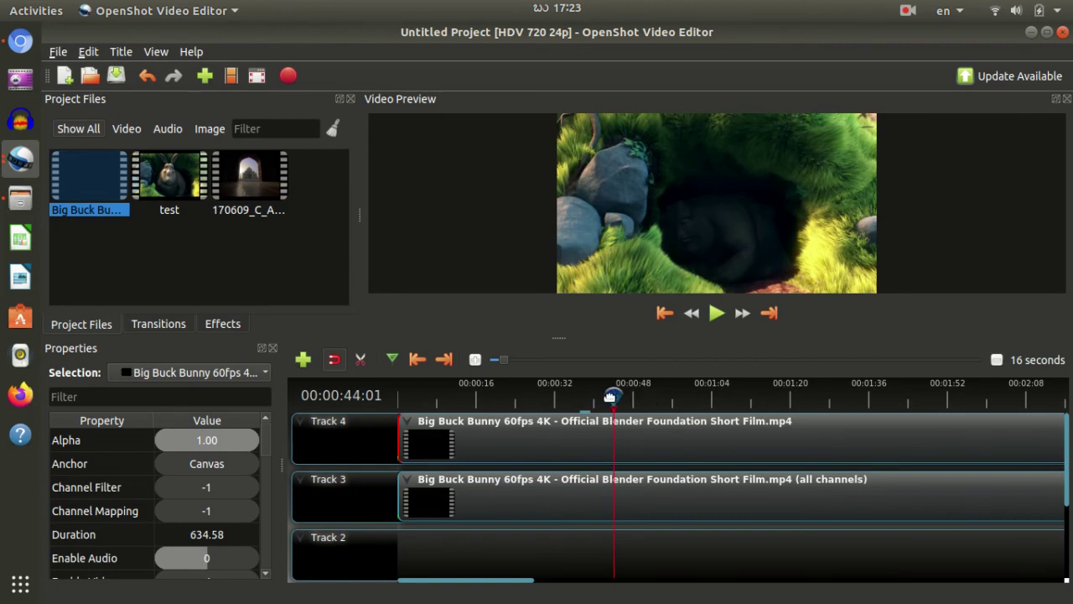
{"action": "key", "text": "space"}
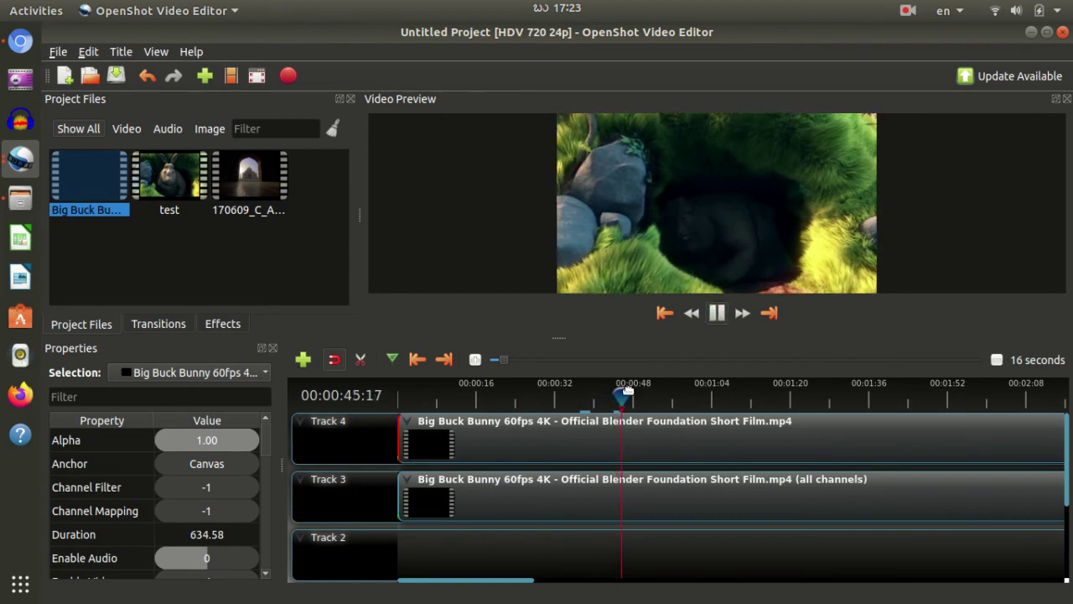
{"action": "key", "text": "space"}
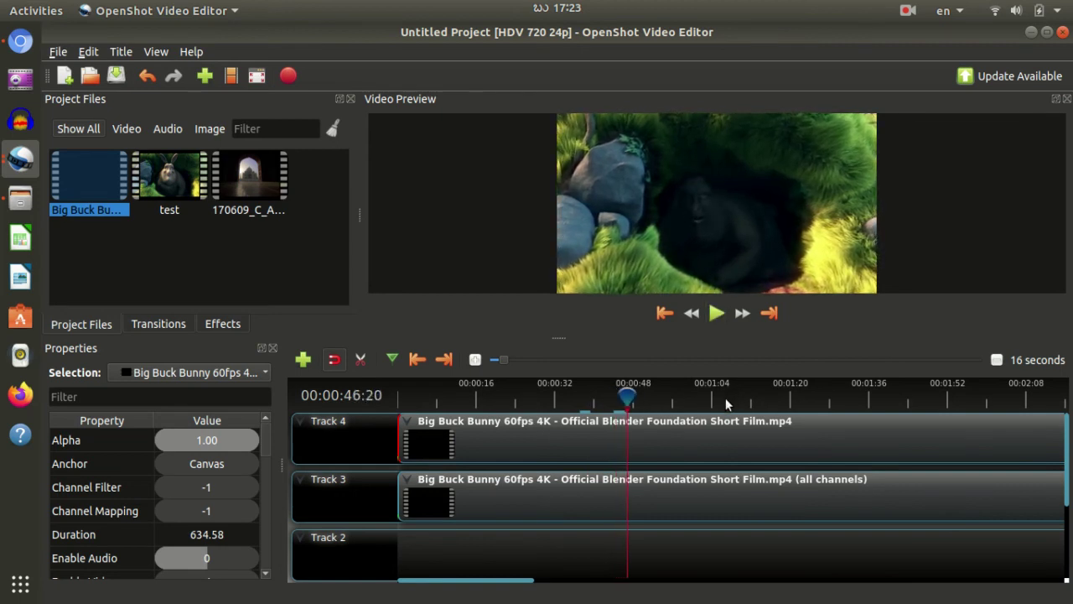
{"action": "left_click", "coordinate": [726, 399]}
{"action": "key", "text": "space"}
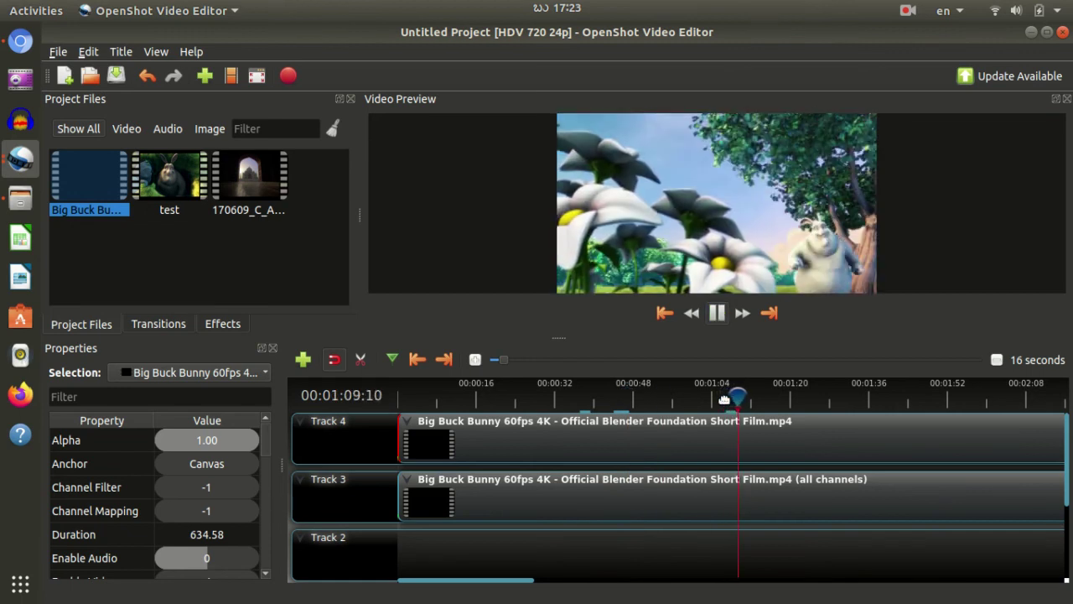
{"action": "left_click", "coordinate": [766, 399]}
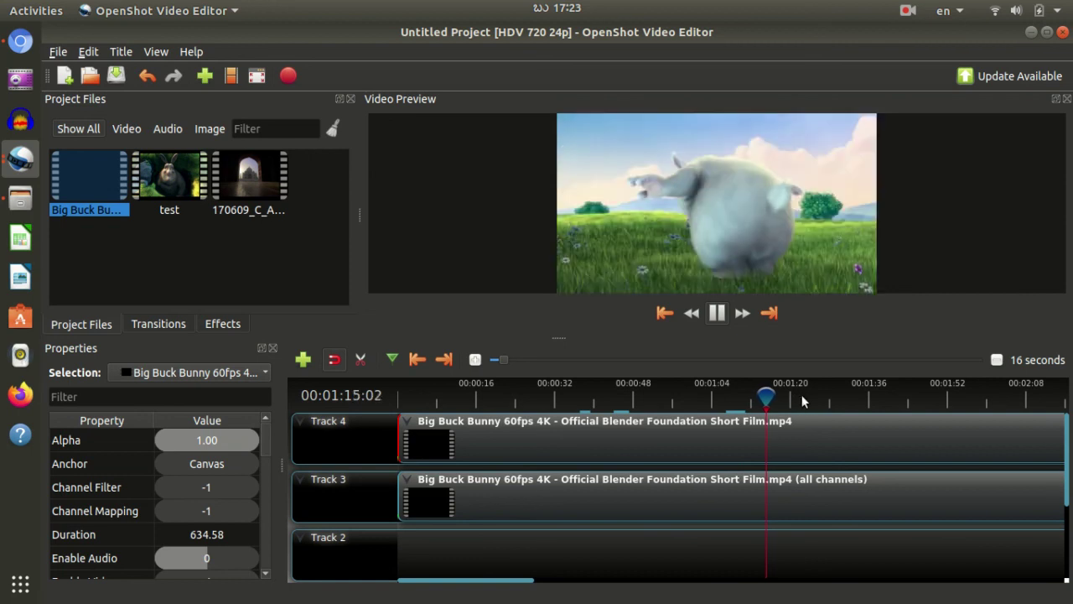
{"action": "left_click", "coordinate": [803, 399]}
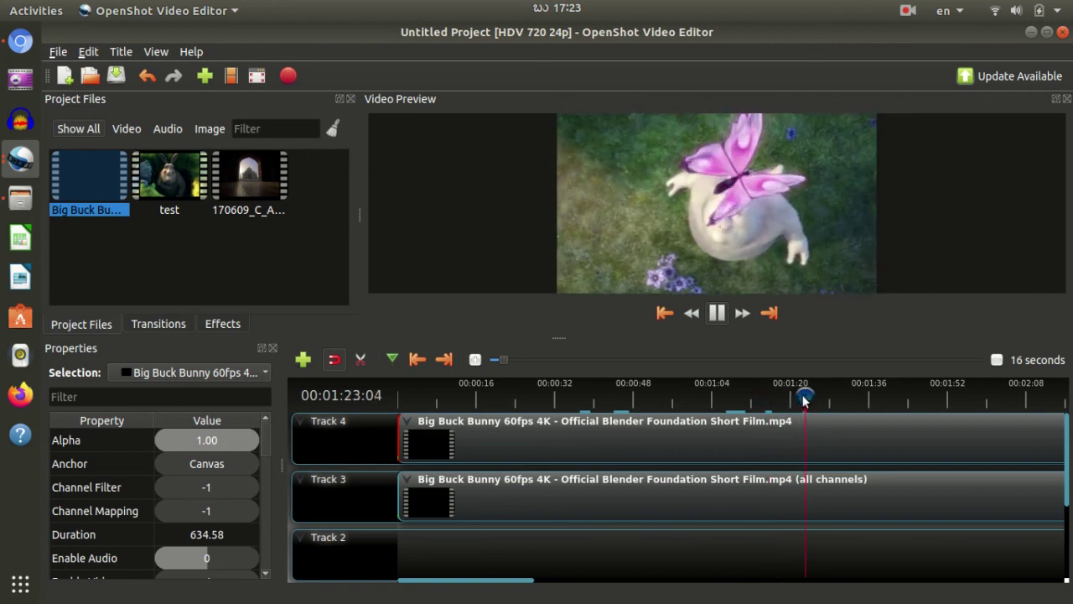
{"action": "key", "text": "space"}
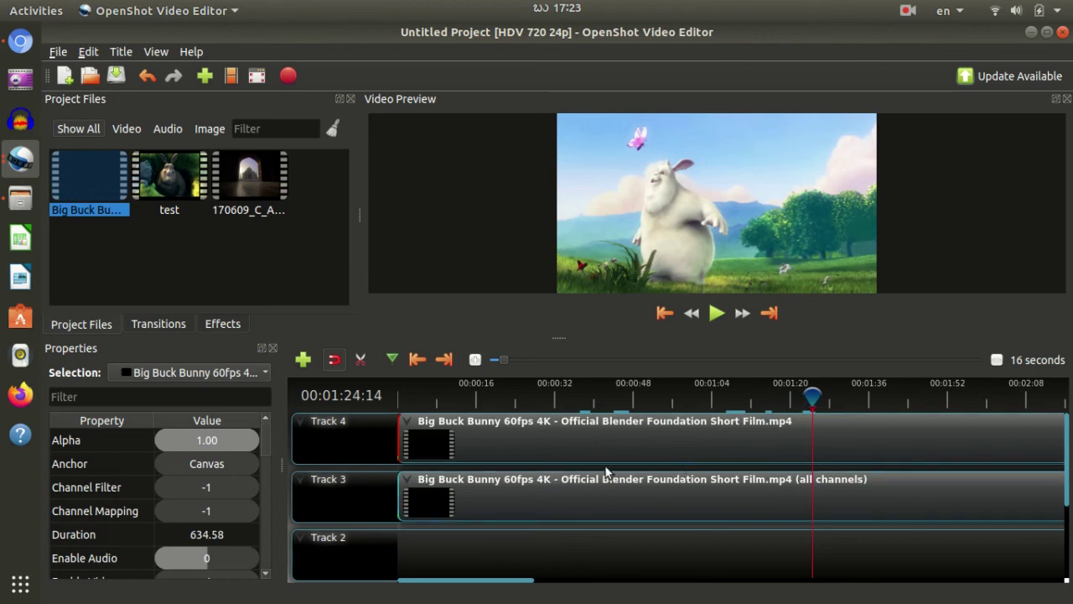
Step: Select both the Track 4 video clip and the Track 3 audio clip and remove them from the timeline
{"action": "left_click", "coordinate": [558, 494]}
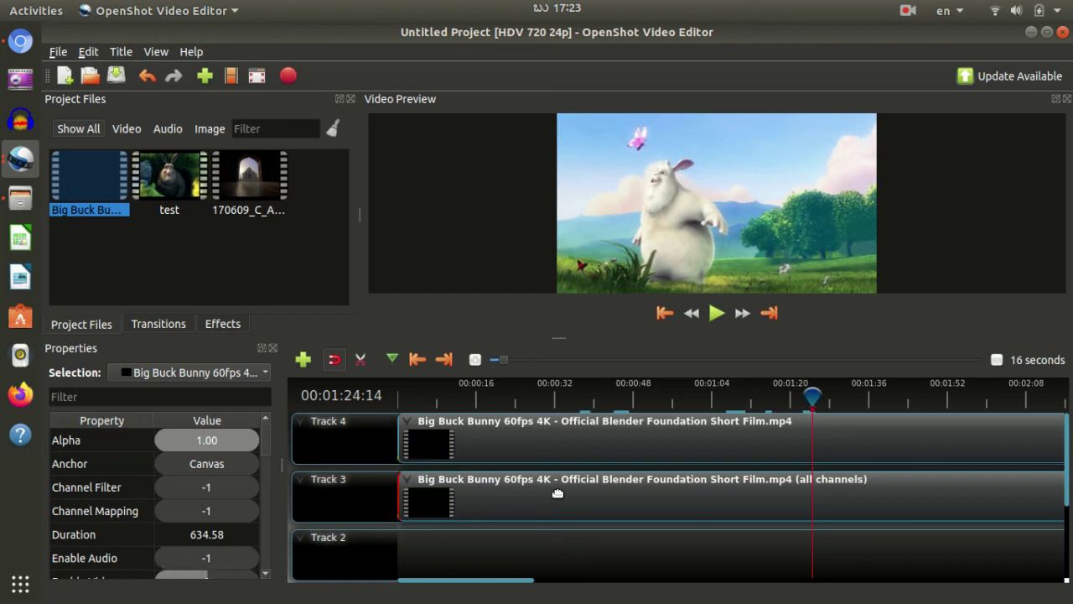
{"action": "right_click", "coordinate": [517, 460]}
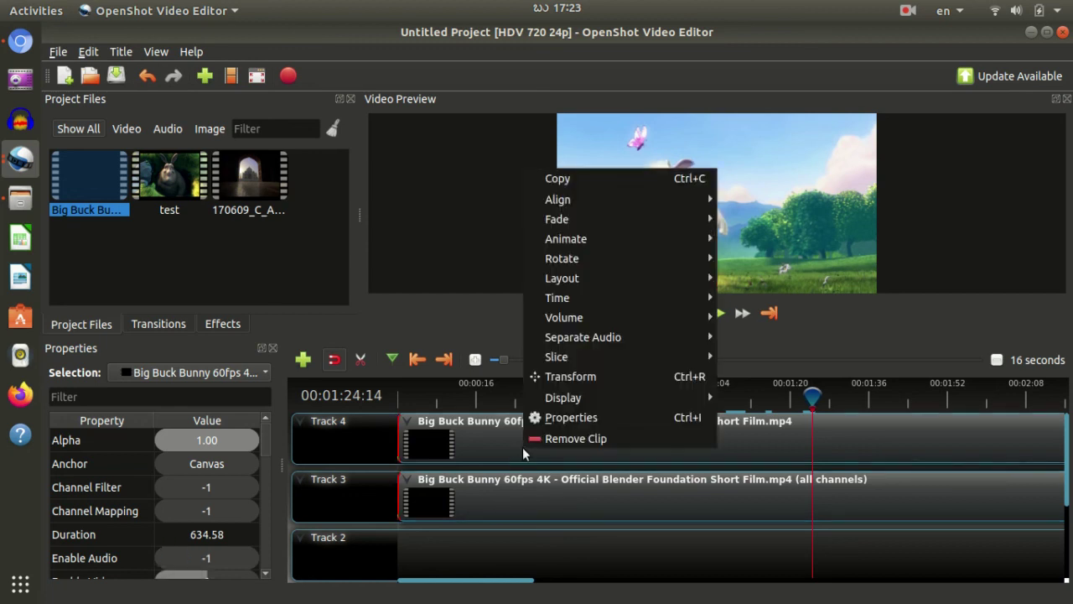
{"action": "left_click", "coordinate": [542, 487]}
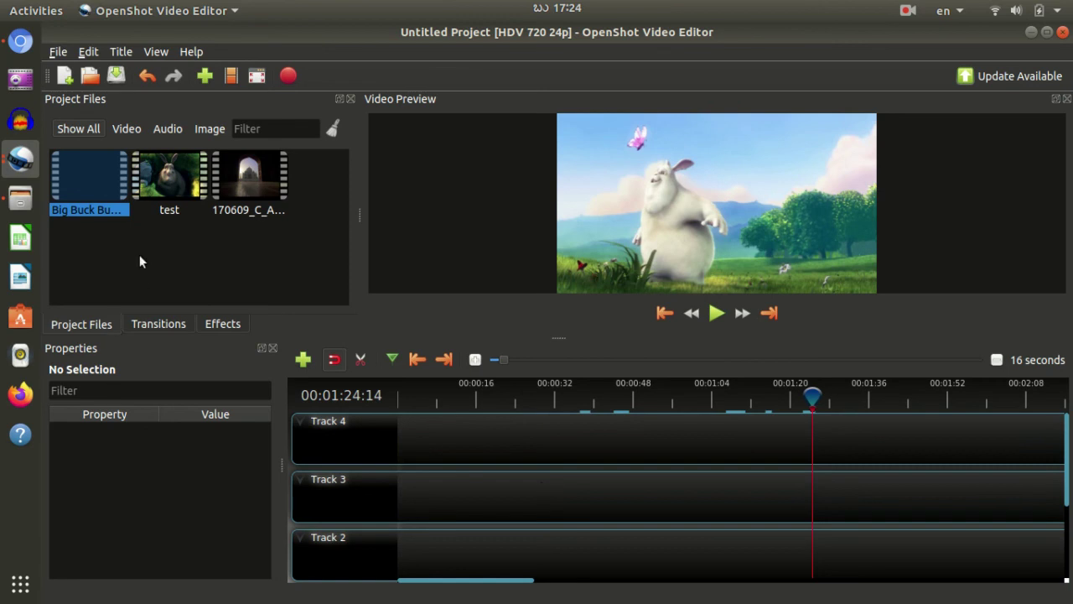
Step: Place the full Big Buck Bunny video at the start of Track 4 and separate its audio onto Track 3 as Single Clip (all channels)
{"action": "left_click_drag", "start_coordinate": [117, 191], "coordinate": [566, 446]}
{"action": "right_click", "coordinate": [567, 446]}
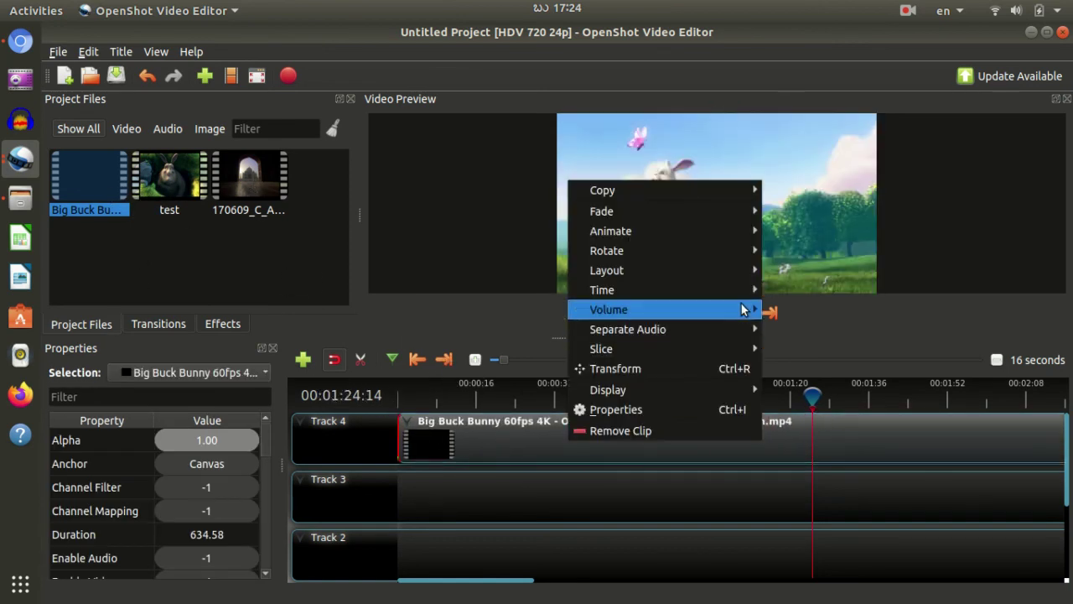
{"action": "mouse_move", "coordinate": [746, 329]}
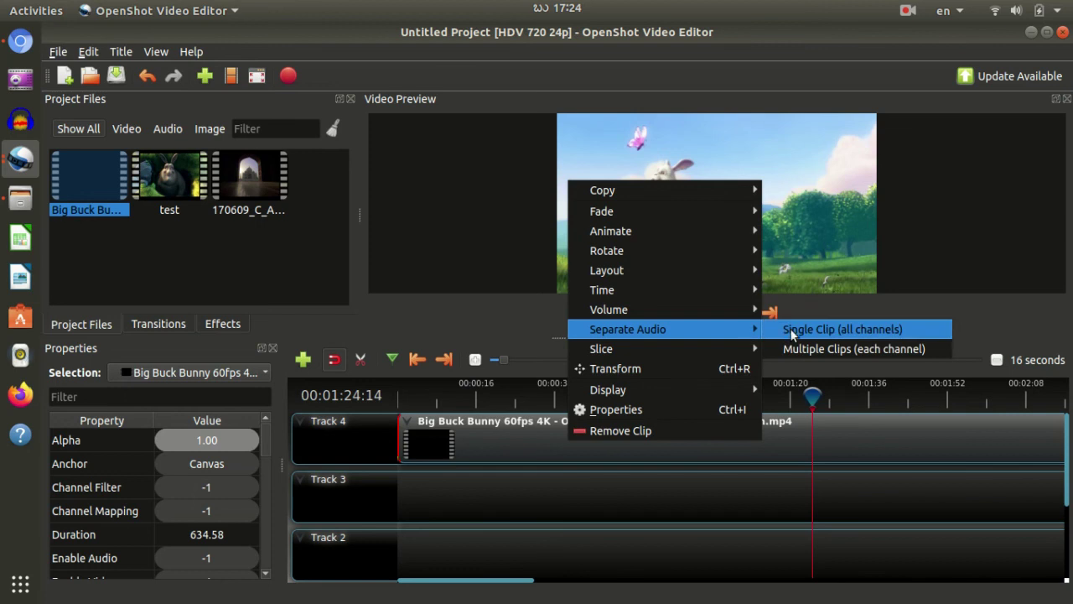
{"action": "left_click", "coordinate": [836, 335]}
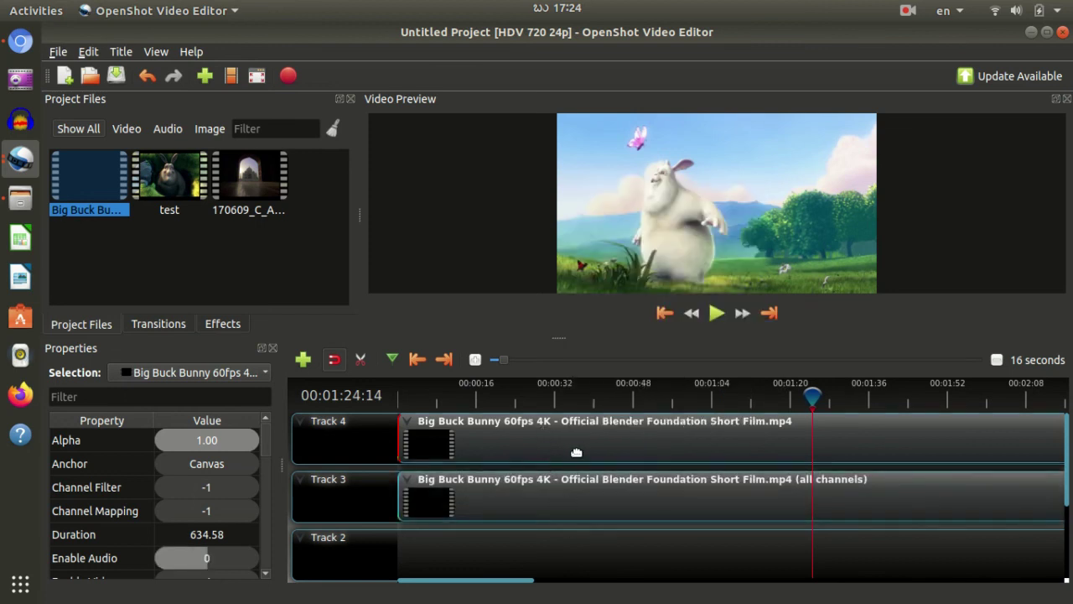
Step: Replace the separated audio on Track 3 with the Moving_Forward MP3, imported from the file manager and placed at the track's start
{"action": "left_click", "coordinate": [560, 493]}
{"action": "key", "text": "Delete"}
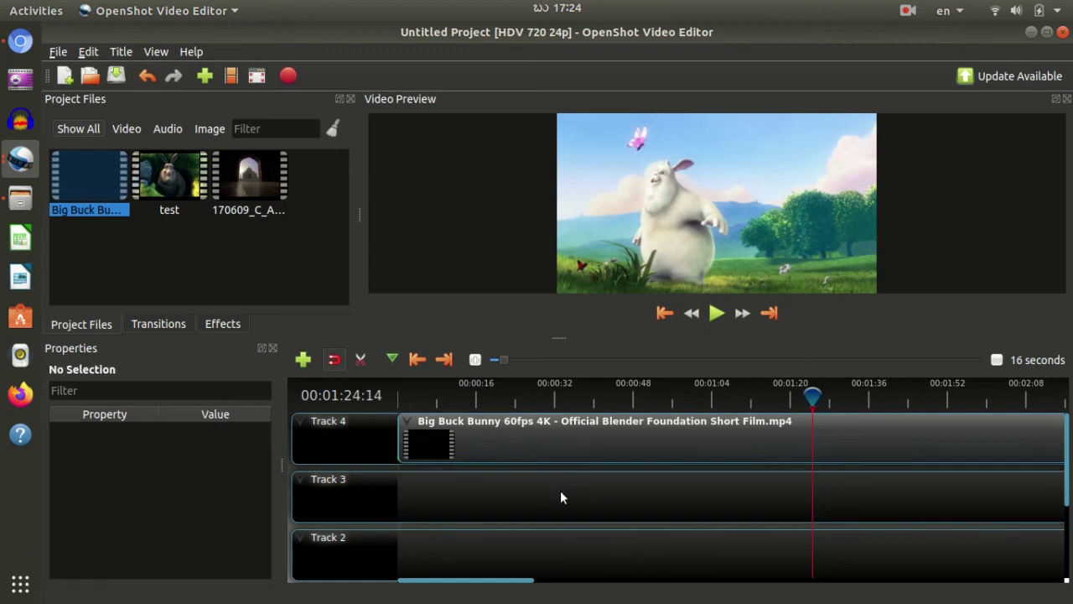
{"action": "left_click", "coordinate": [20, 198]}
{"action": "left_click_drag", "start_coordinate": [379, 150], "coordinate": [363, 305]}
{"action": "left_click_drag", "start_coordinate": [227, 139], "coordinate": [360, 232]}
{"action": "left_click_drag", "start_coordinate": [330, 159], "coordinate": [182, 264]}
{"action": "key", "text": "alt+Tab"}
{"action": "left_click_drag", "start_coordinate": [51, 253], "coordinate": [323, 476]}
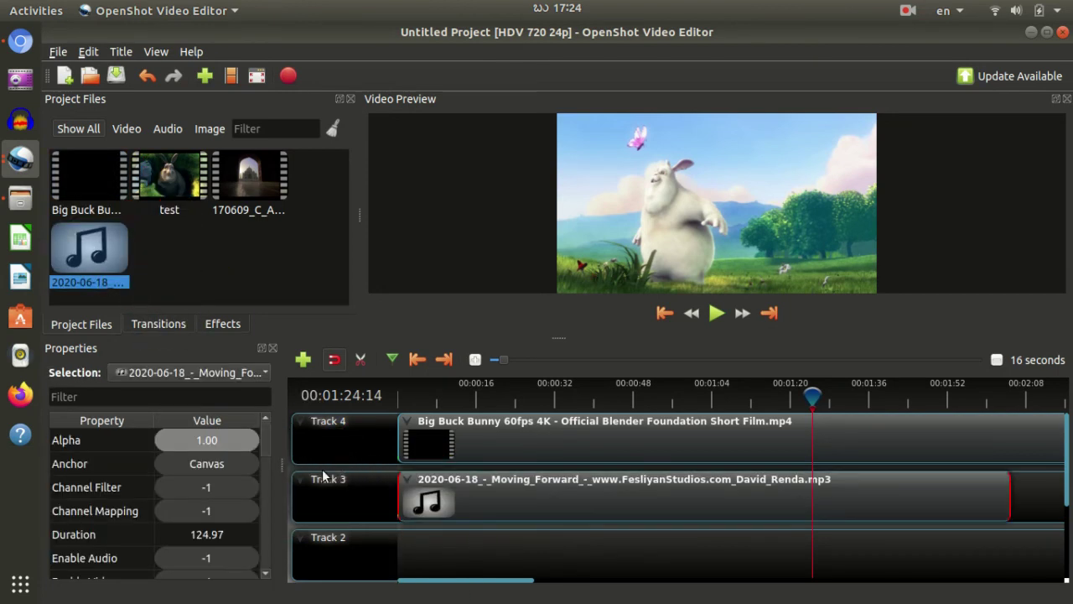
Step: Play the video with the new background music from about 11 seconds on the timeline and stop playback
{"action": "left_click", "coordinate": [451, 399]}
{"action": "key", "text": "space"}
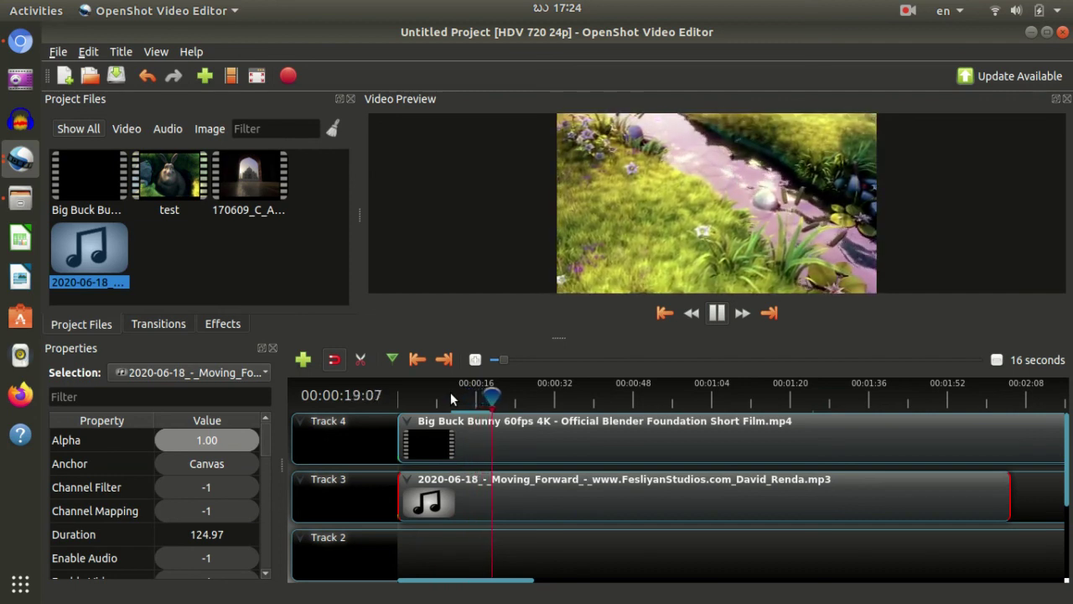
{"action": "key", "text": "space"}
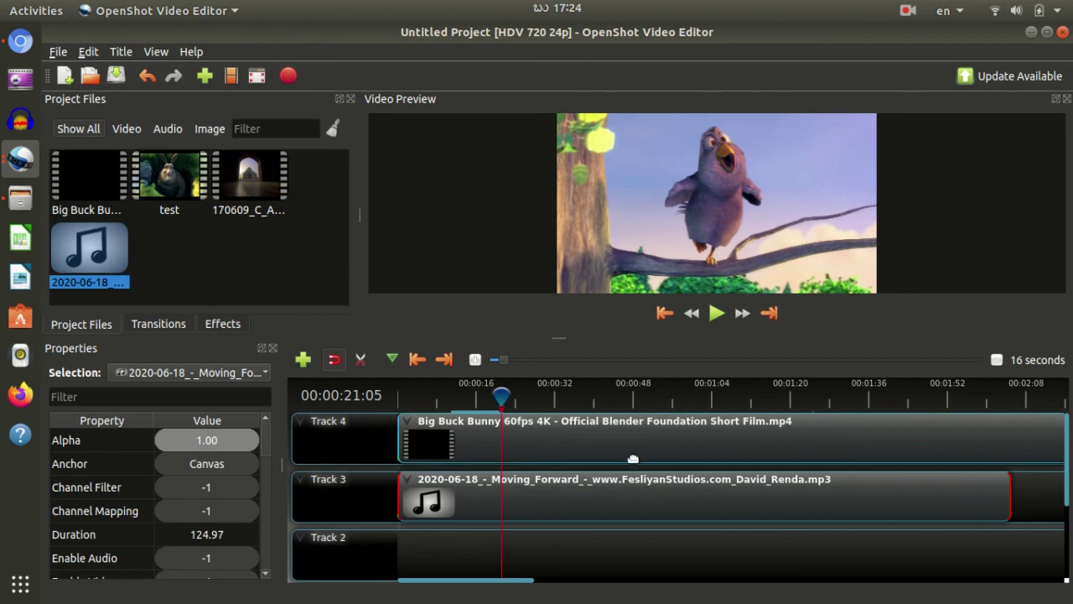
Step: Remove the music clip from Track 3 and the Big Buck Bunny clip from Track 4
{"action": "right_click", "coordinate": [585, 449]}
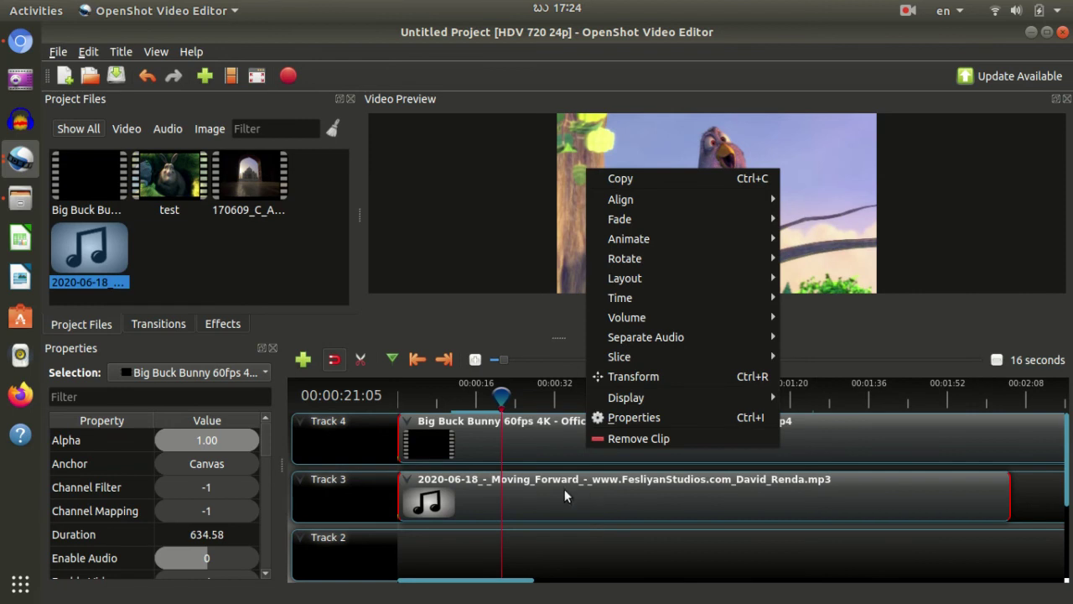
{"action": "left_click", "coordinate": [540, 503]}
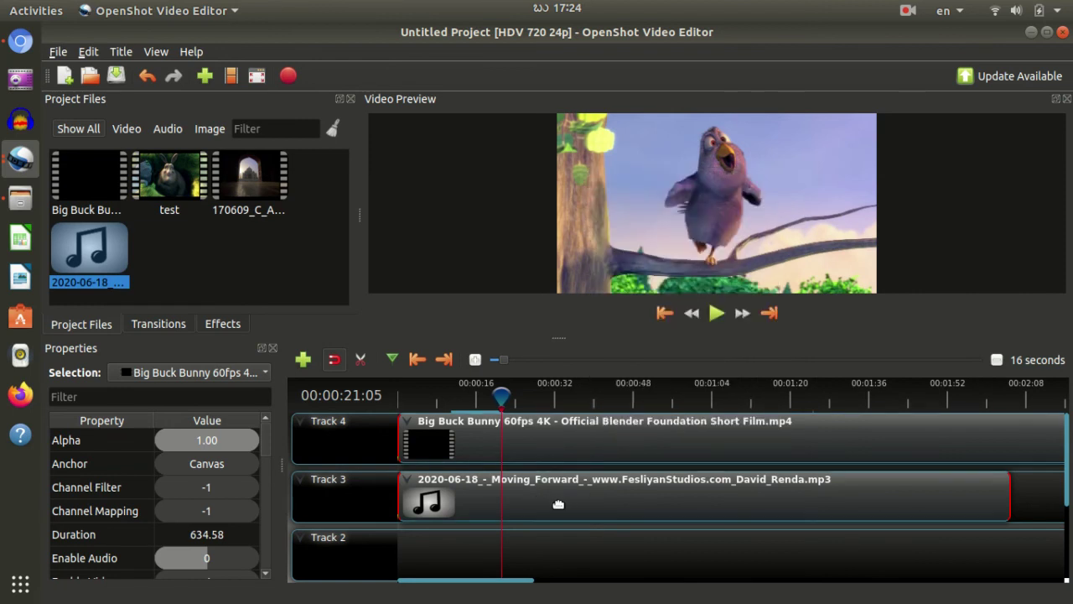
{"action": "left_click", "coordinate": [556, 504]}
{"action": "key", "text": "Delete"}
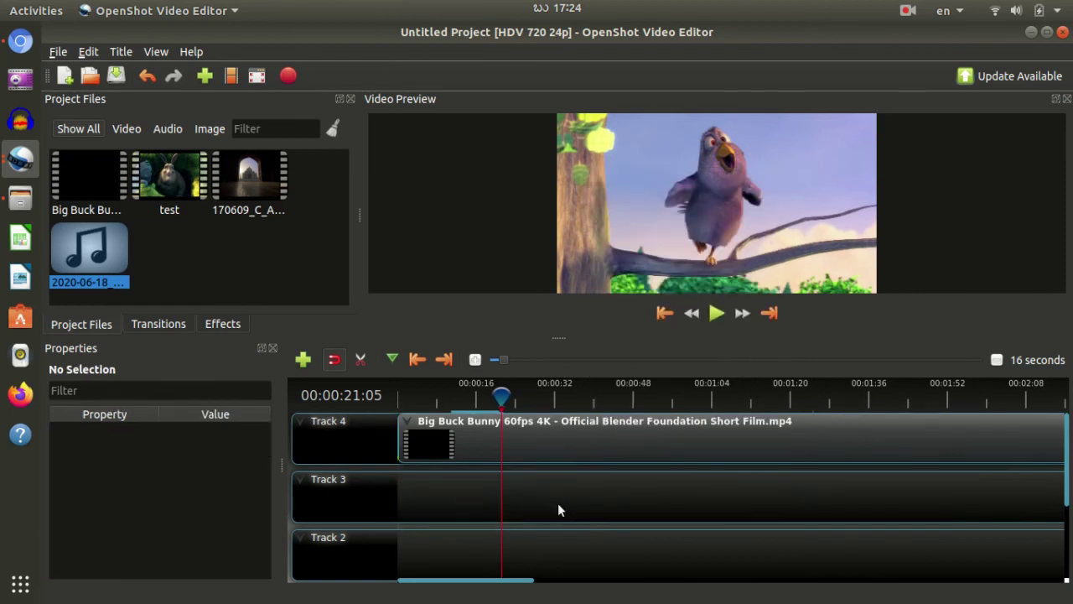
{"action": "left_click", "coordinate": [530, 438]}
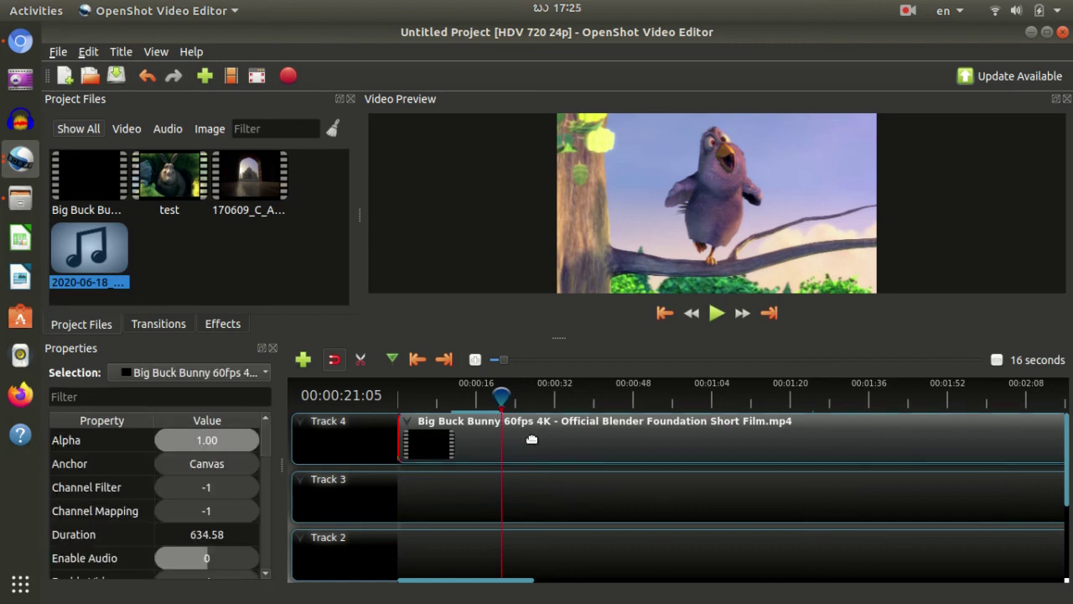
{"action": "key", "text": "Delete"}
Step: Place the full Big Buck Bunny video at the start of Track 4 again
{"action": "left_click_drag", "start_coordinate": [79, 183], "coordinate": [352, 416]}
{"action": "right_click", "coordinate": [594, 452]}
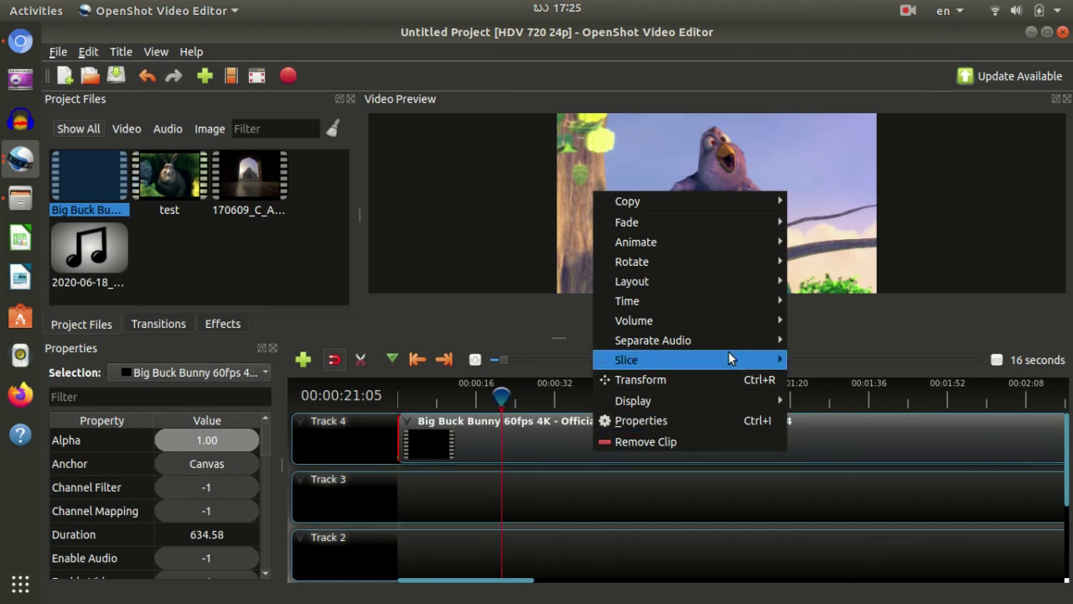
{"action": "mouse_move", "coordinate": [737, 360]}
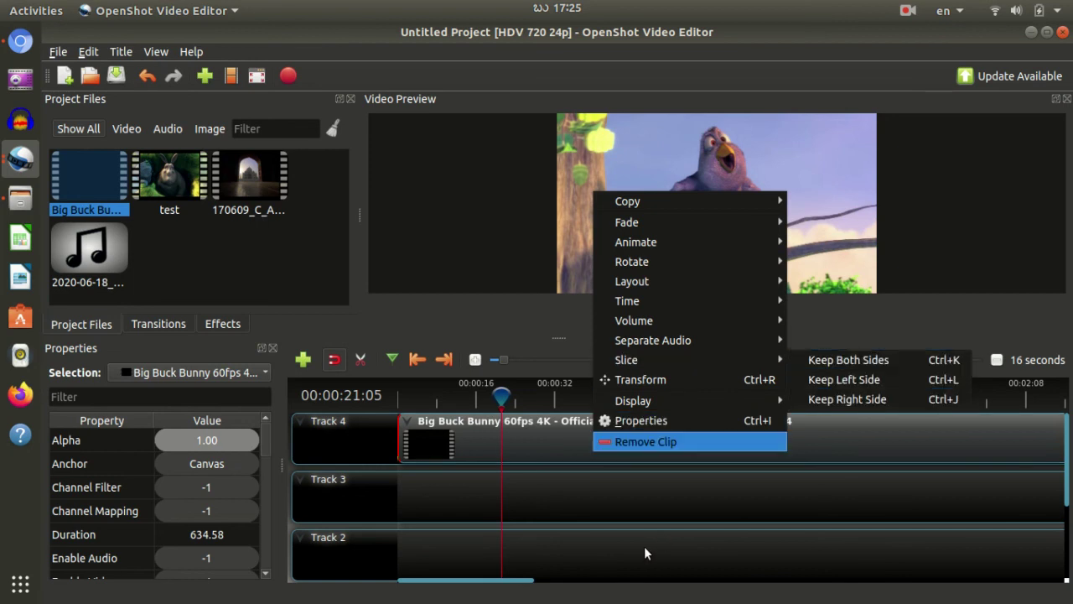
{"action": "left_click", "coordinate": [634, 509]}
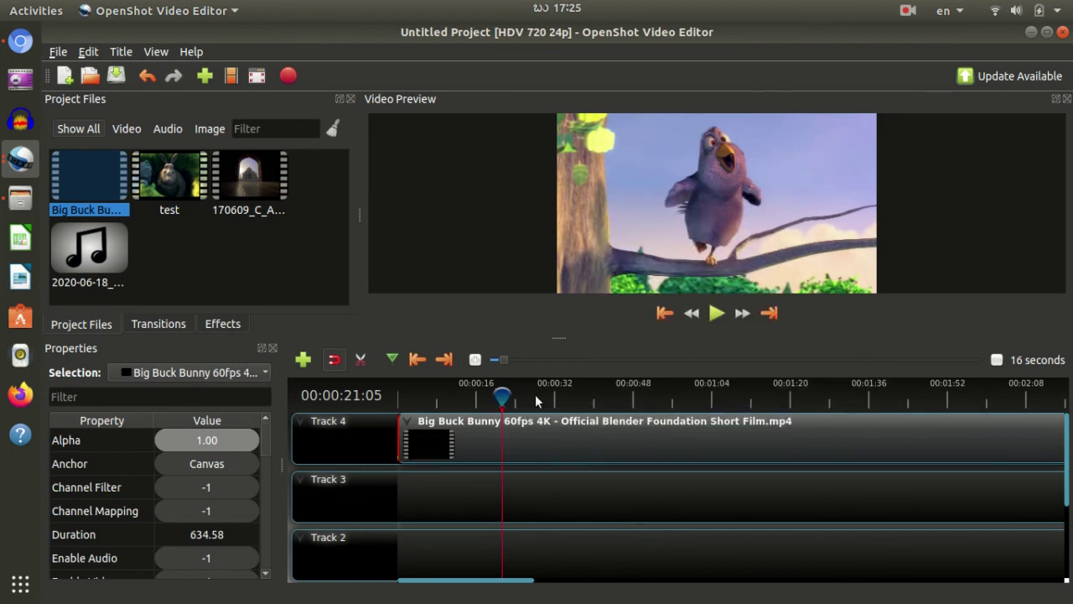
Step: Slice the Track 4 clip at 00:00:58:03, keeping both sides
{"action": "left_click", "coordinate": [534, 396]}
{"action": "left_click", "coordinate": [580, 401]}
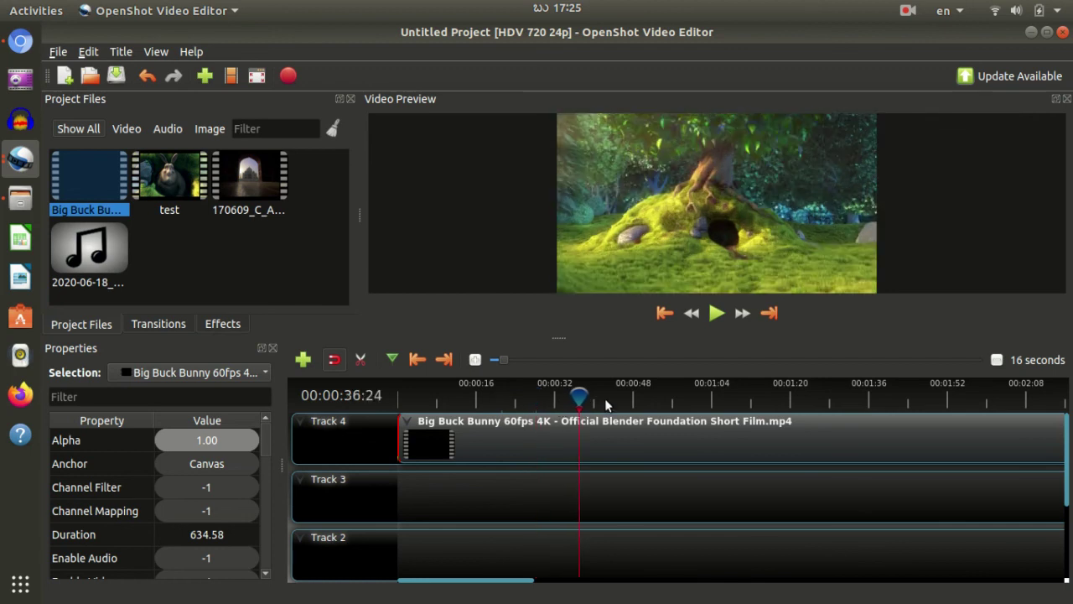
{"action": "left_click", "coordinate": [604, 398]}
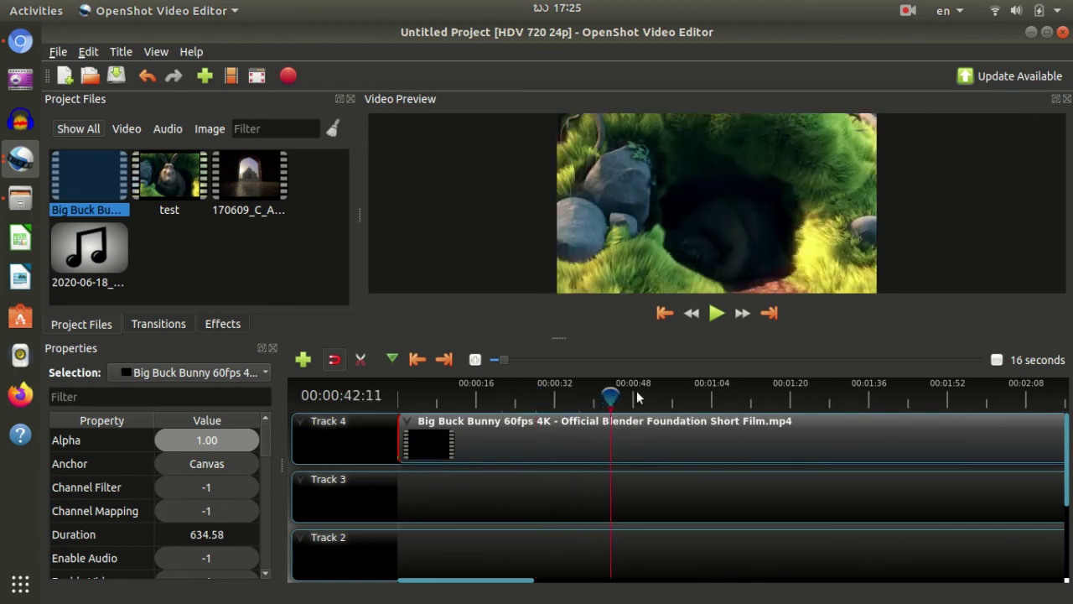
{"action": "left_click", "coordinate": [637, 390]}
{"action": "left_click", "coordinate": [685, 410]}
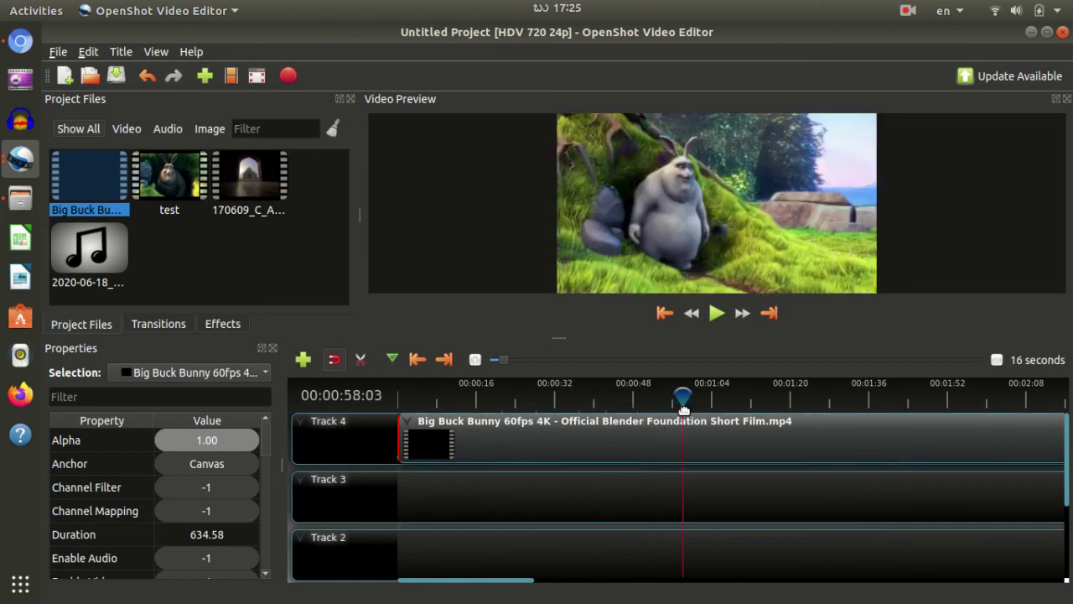
{"action": "right_click", "coordinate": [712, 455]}
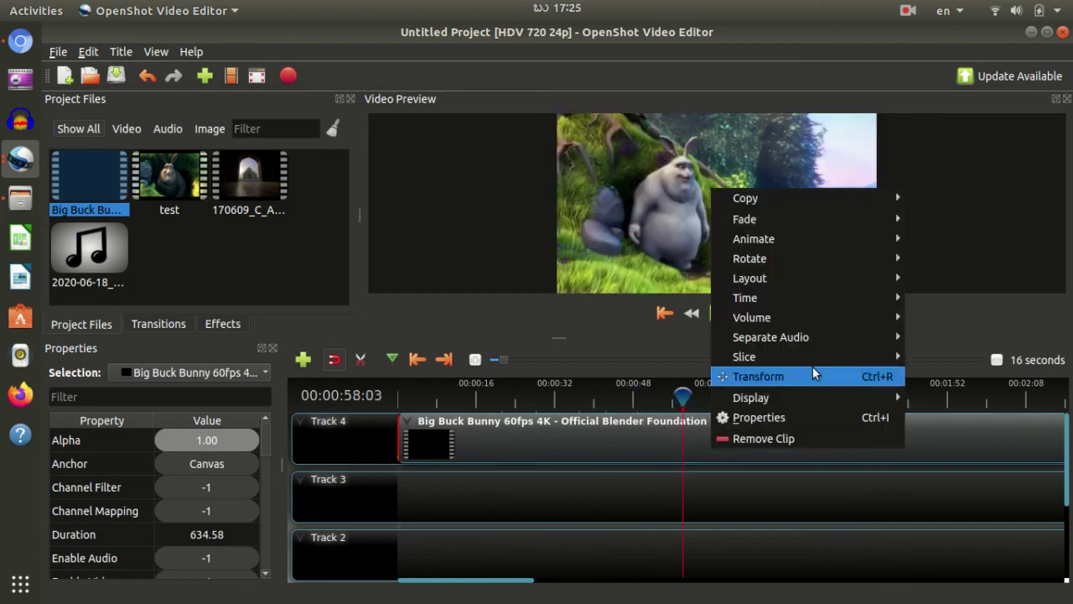
{"action": "mouse_move", "coordinate": [811, 362]}
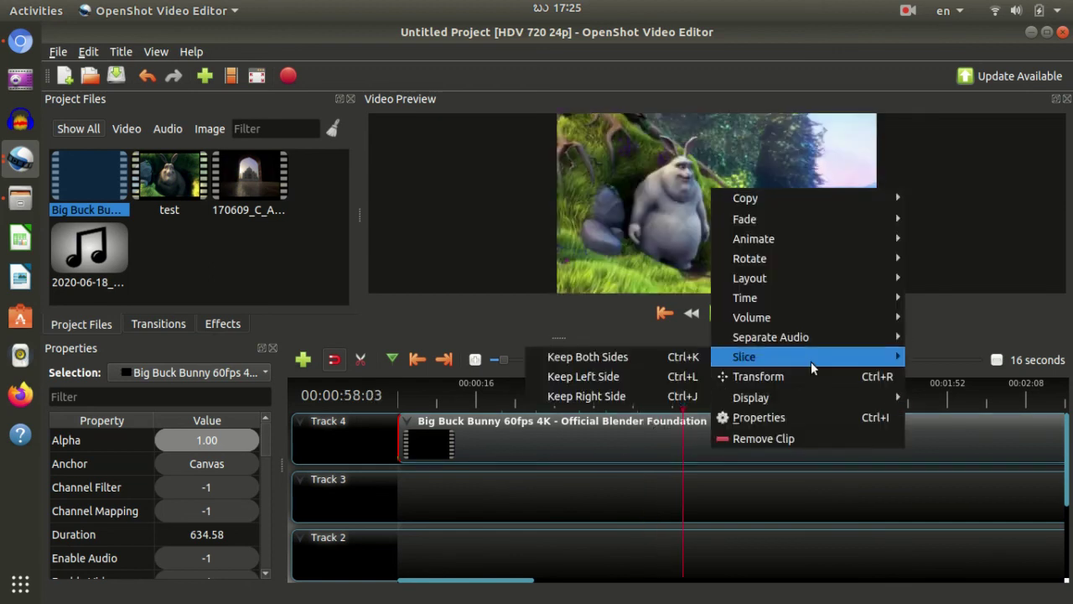
{"action": "left_click", "coordinate": [644, 360]}
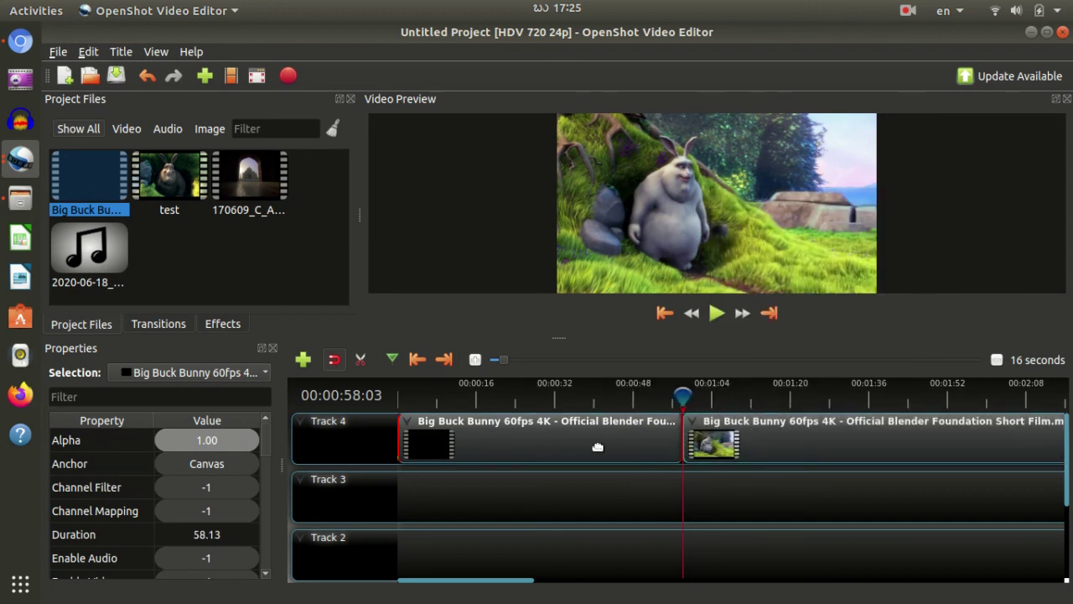
Step: Move the second part of the sliced clip to Track 3 and slice it at 00:01:32:24, keeping only the left side
{"action": "left_click", "coordinate": [747, 447]}
{"action": "left_click_drag", "start_coordinate": [859, 432], "coordinate": [852, 480]}
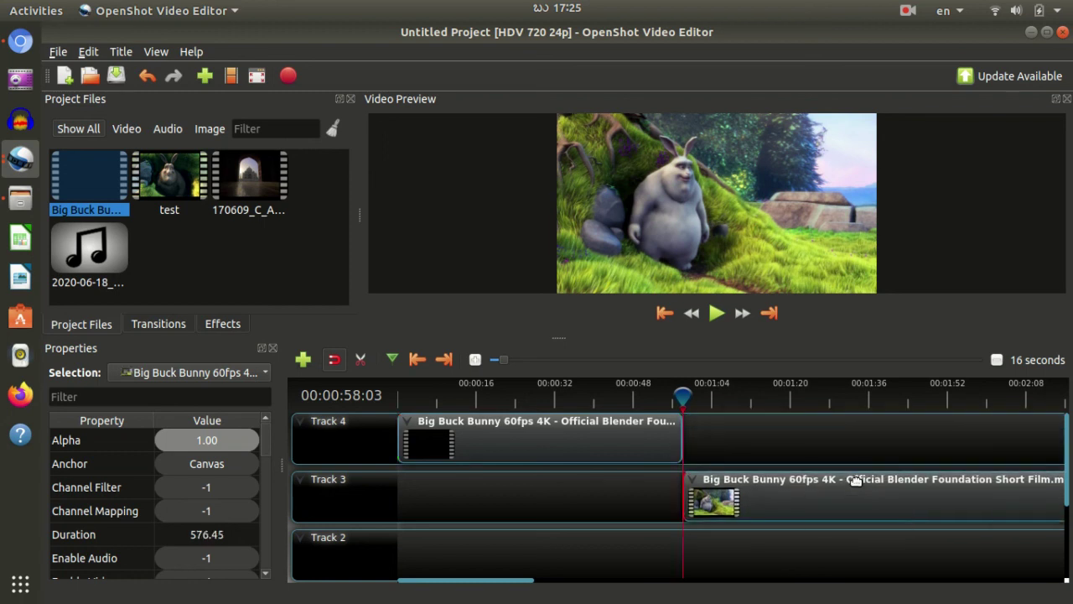
{"action": "left_click", "coordinate": [854, 401]}
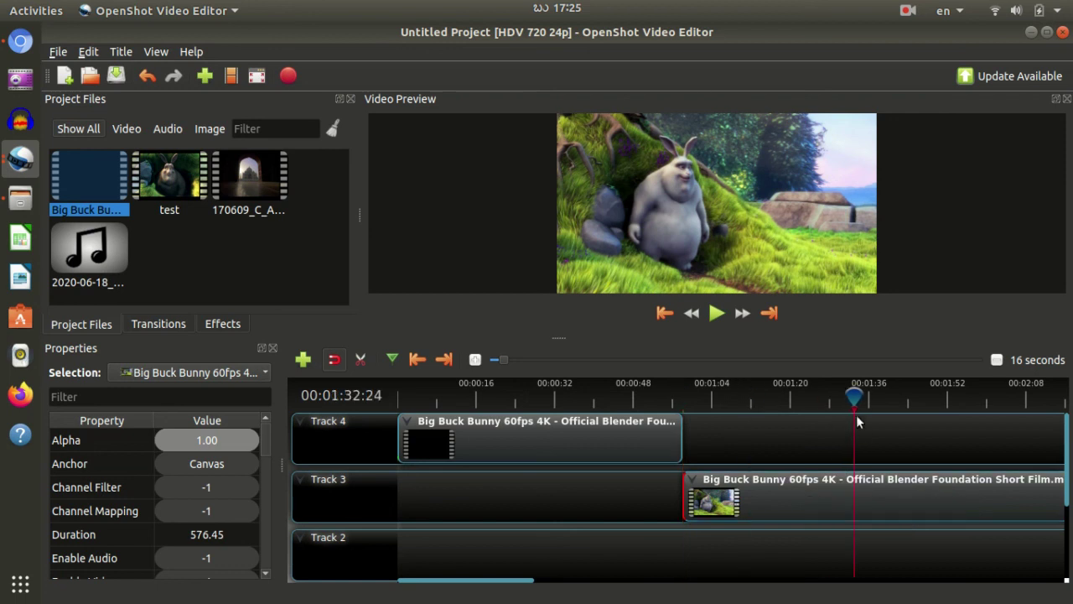
{"action": "right_click", "coordinate": [877, 501]}
{"action": "mouse_move", "coordinate": [945, 396]}
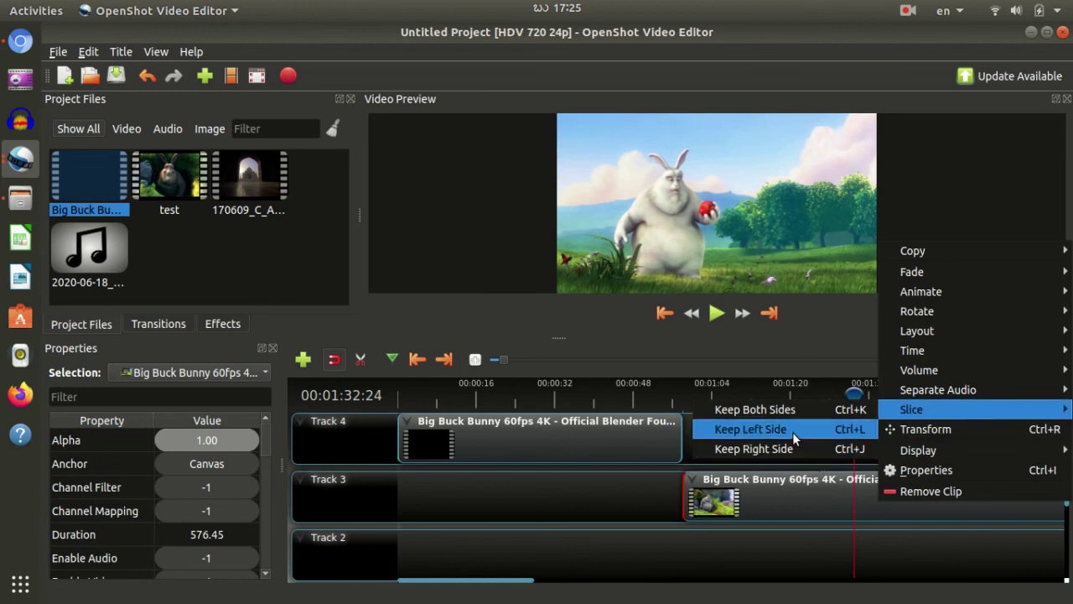
{"action": "left_click", "coordinate": [792, 429]}
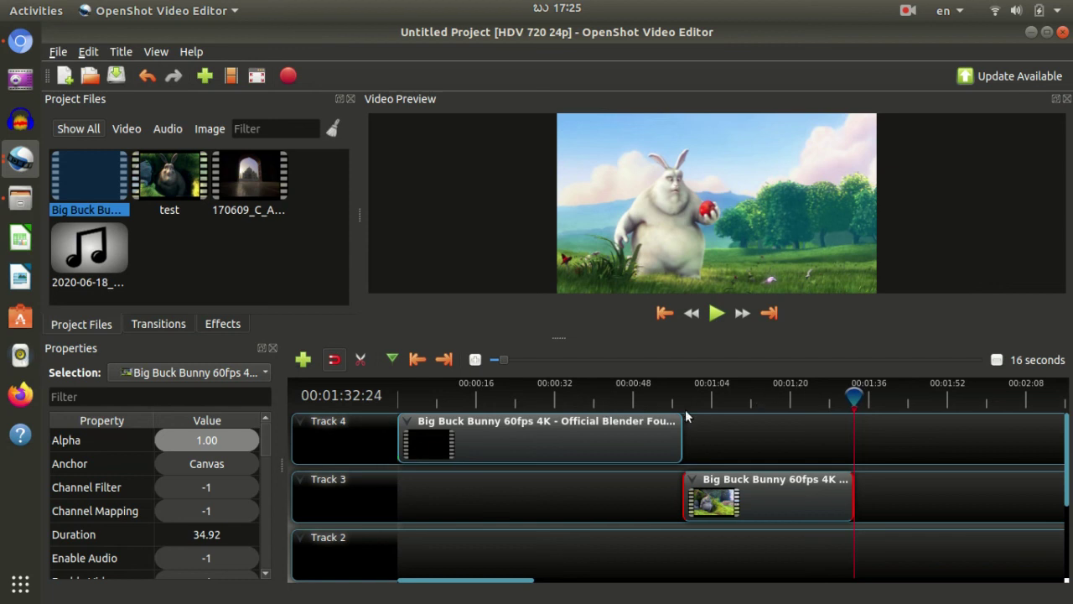
Step: View the Split Clip dialog for the Big Buck Bunny project file, close it, and remove the clip on Track 3
{"action": "right_click", "coordinate": [84, 174]}
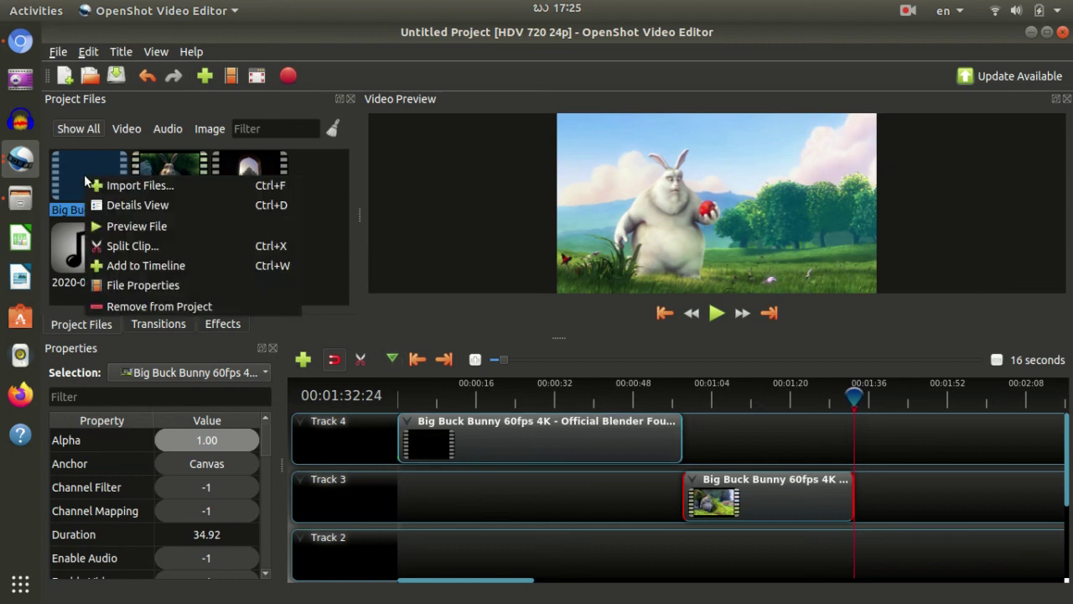
{"action": "left_click", "coordinate": [195, 249]}
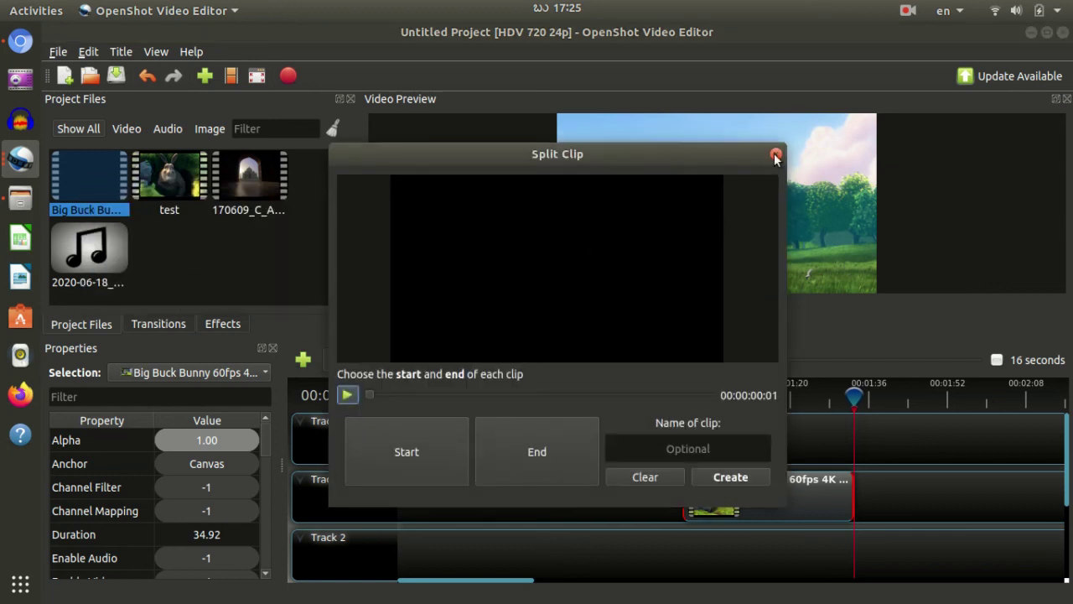
{"action": "key", "text": "Escape"}
{"action": "key", "text": "Delete"}
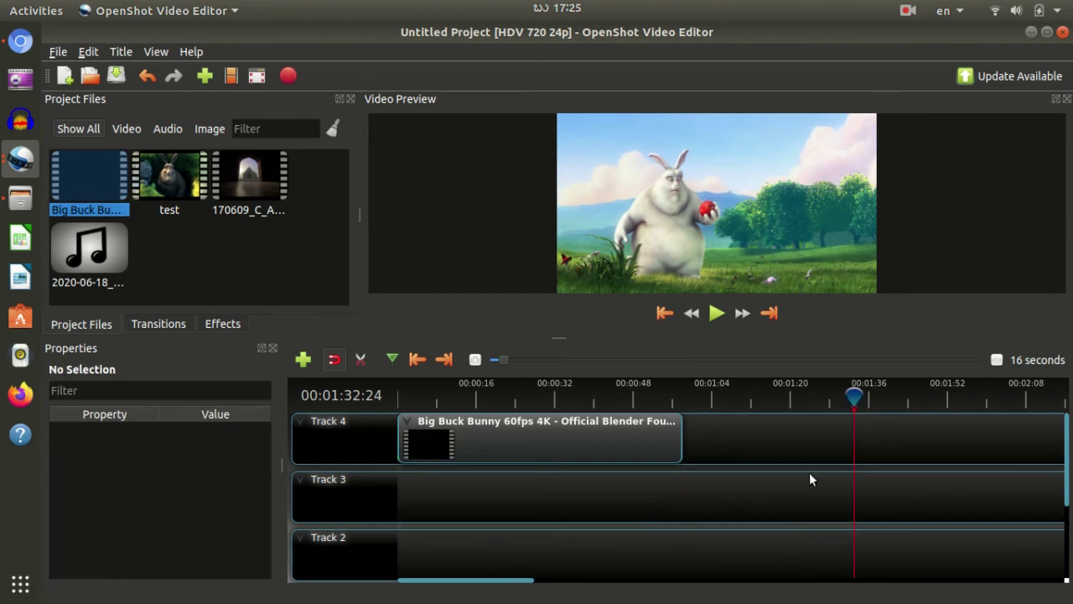
Step: Review the Display and Separate Audio options available for the Track 4 clip without applying any
{"action": "right_click", "coordinate": [628, 424]}
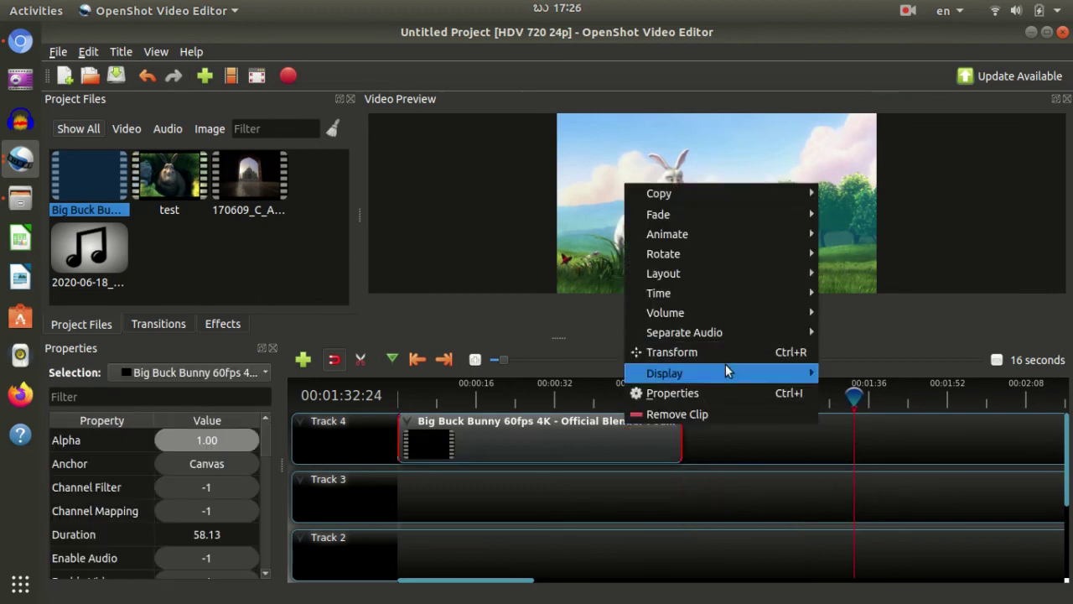
{"action": "mouse_move", "coordinate": [718, 342]}
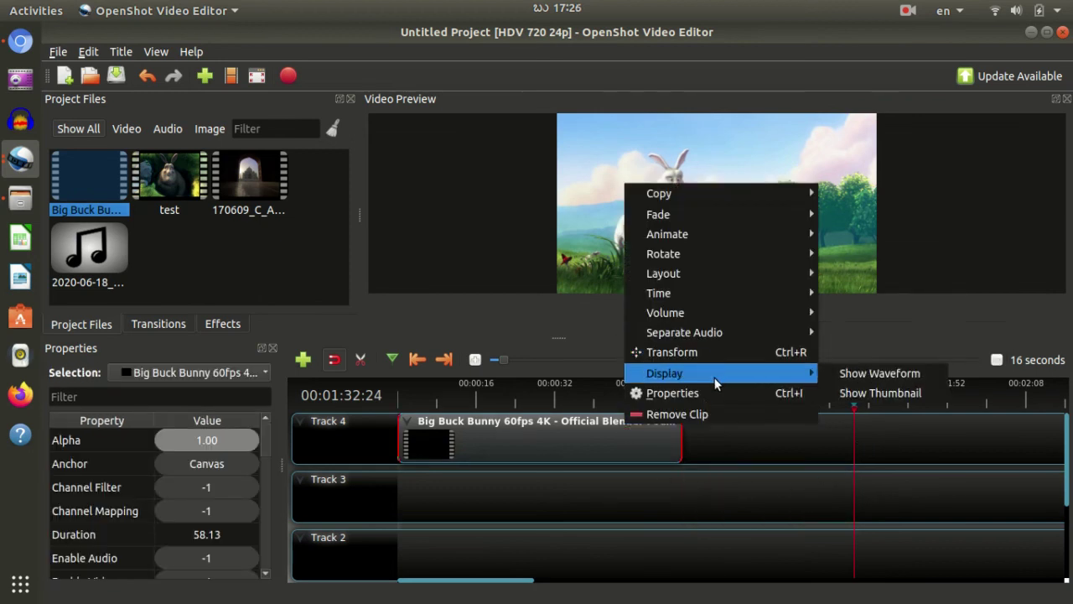
{"action": "left_click", "coordinate": [611, 480]}
{"action": "right_click", "coordinate": [542, 433]}
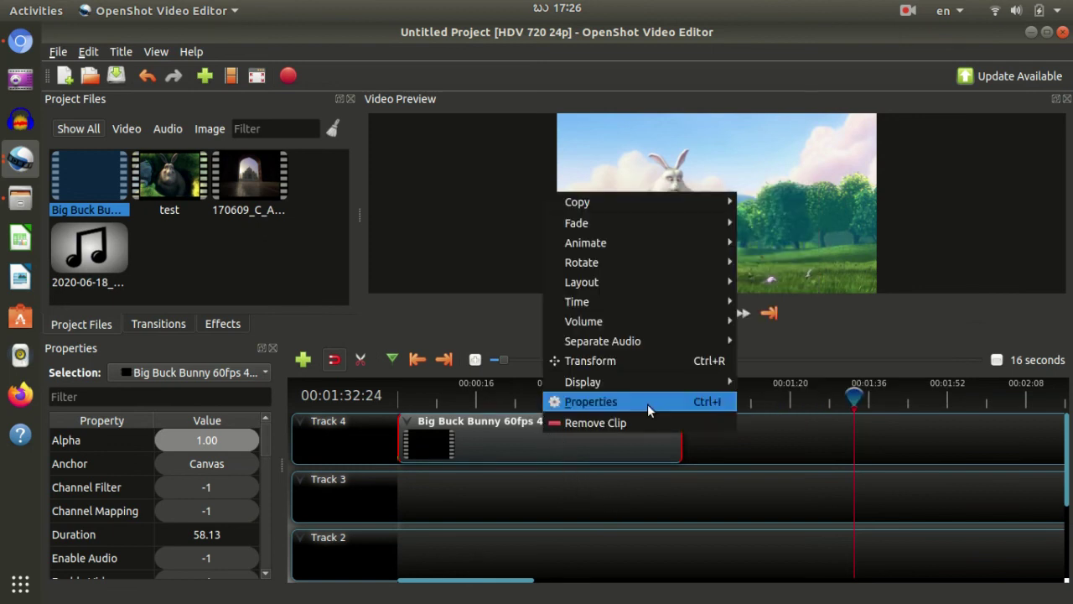
{"action": "mouse_move", "coordinate": [679, 344]}
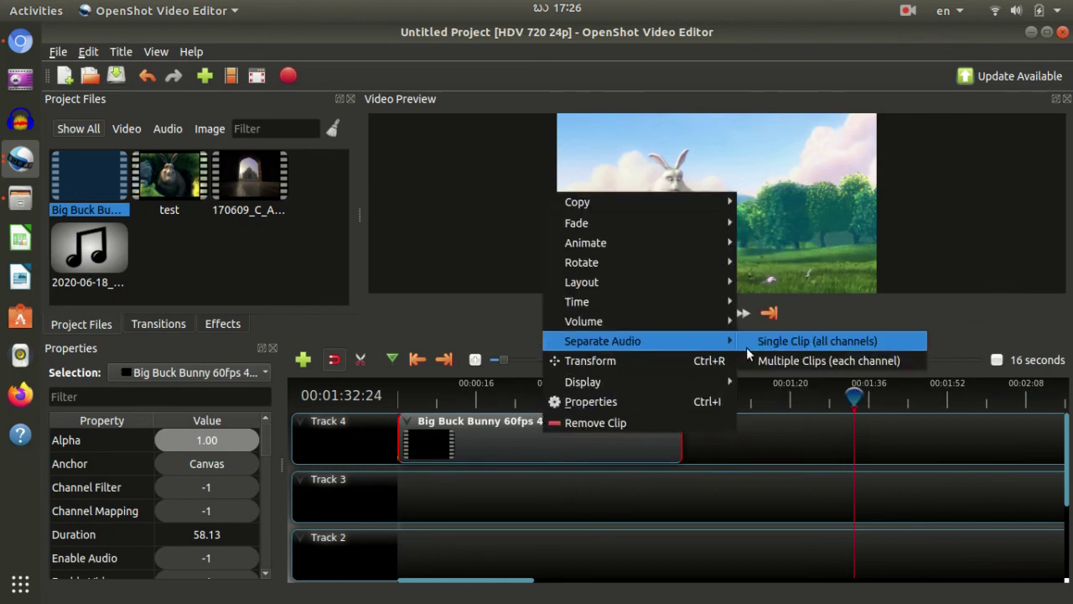
{"action": "left_click", "coordinate": [600, 491]}
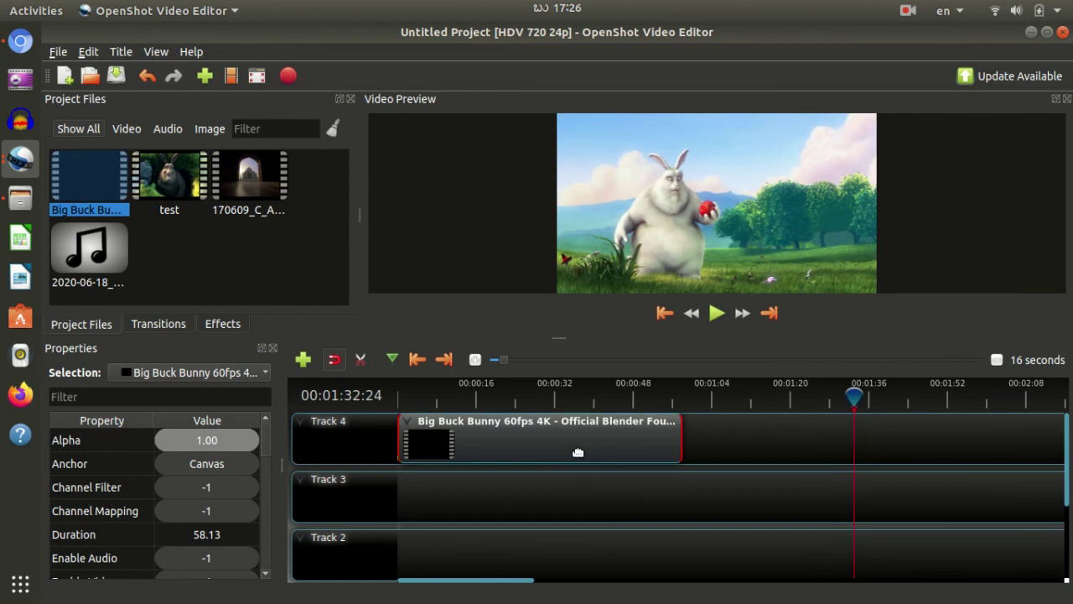
{"action": "right_click", "coordinate": [577, 452]}
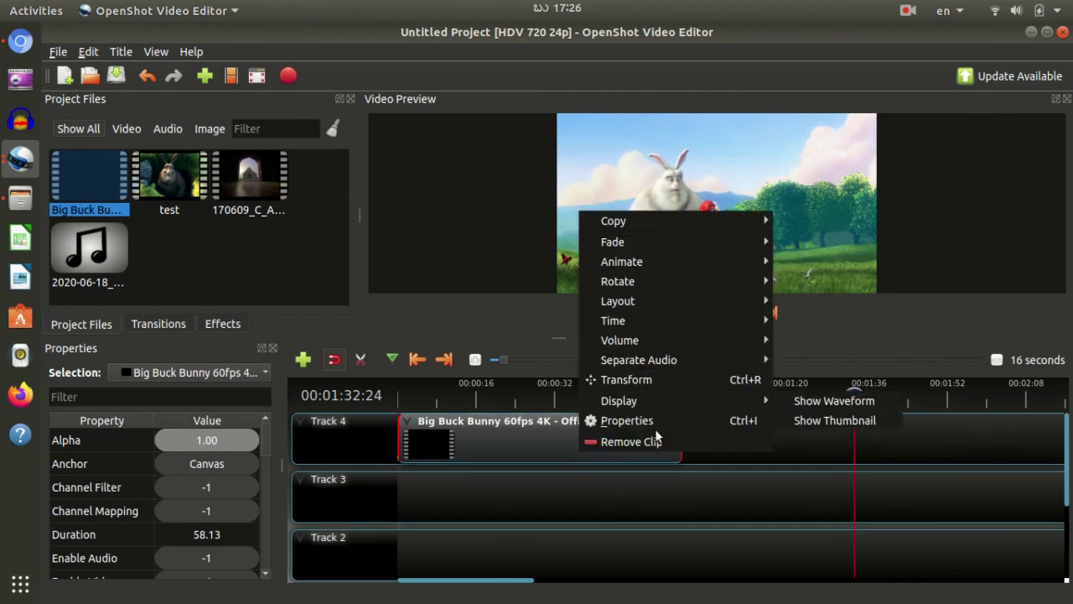
{"action": "left_click", "coordinate": [586, 492]}
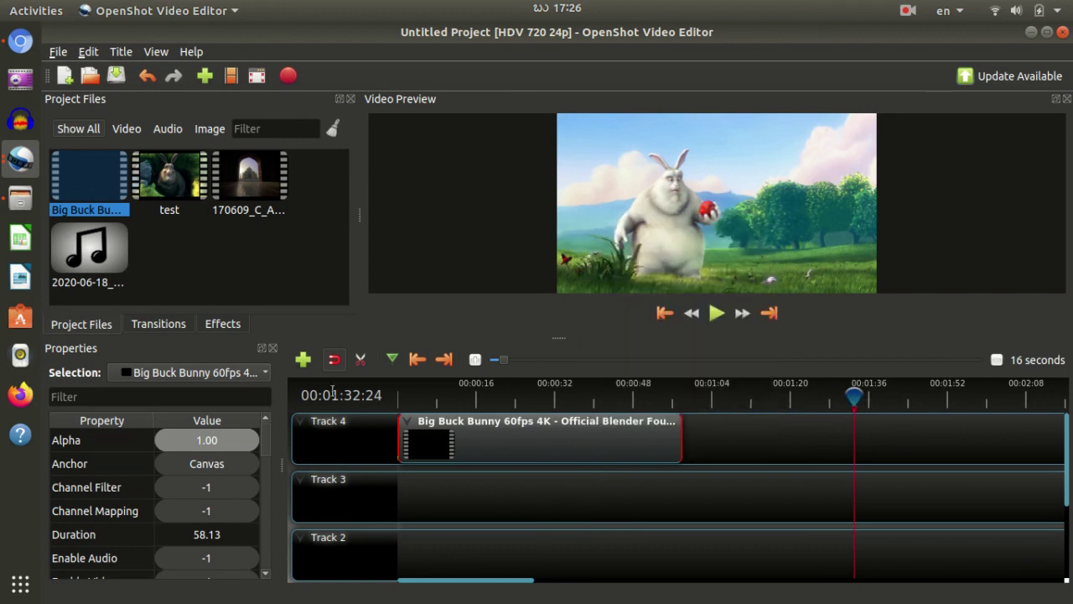
Step: Look over the title and track commands, and hide the editor window to show the desktop
{"action": "left_click", "coordinate": [120, 53]}
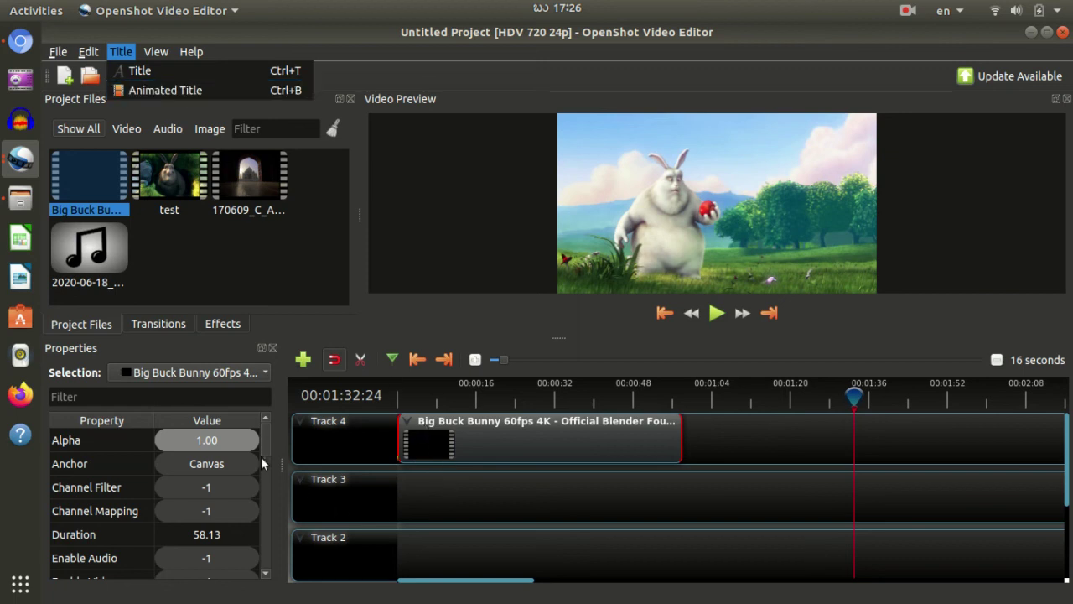
{"action": "left_click", "coordinate": [471, 501]}
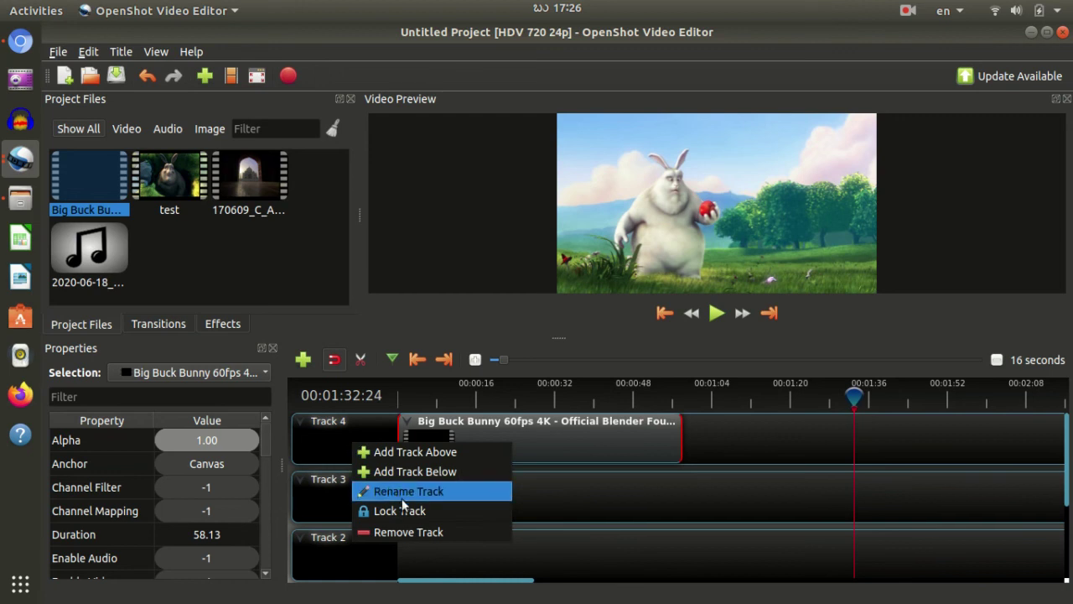
{"action": "left_click", "coordinate": [555, 499]}
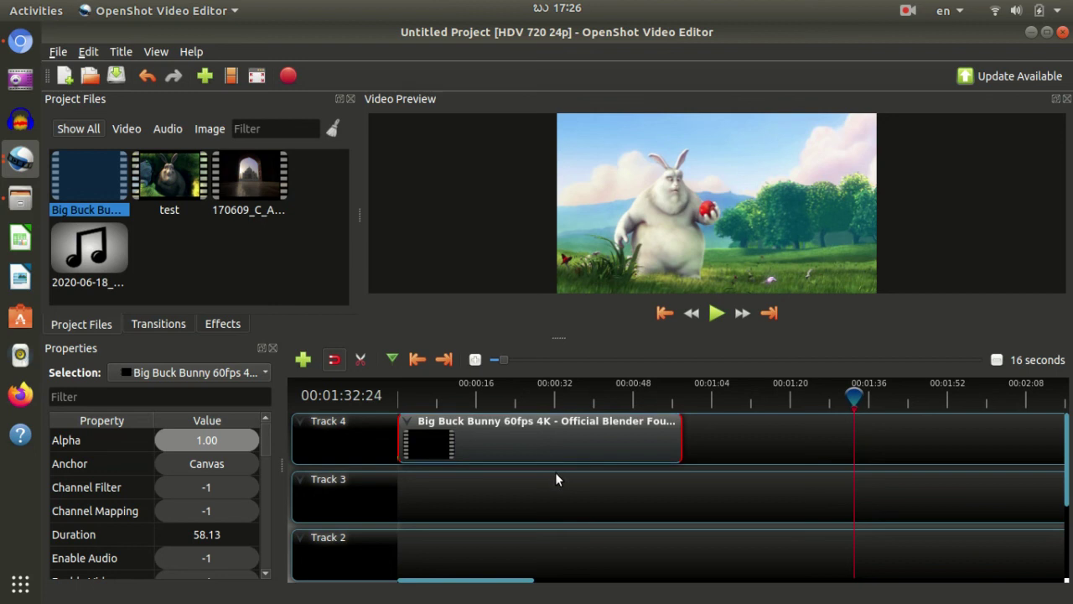
{"action": "key", "text": "super+h"}
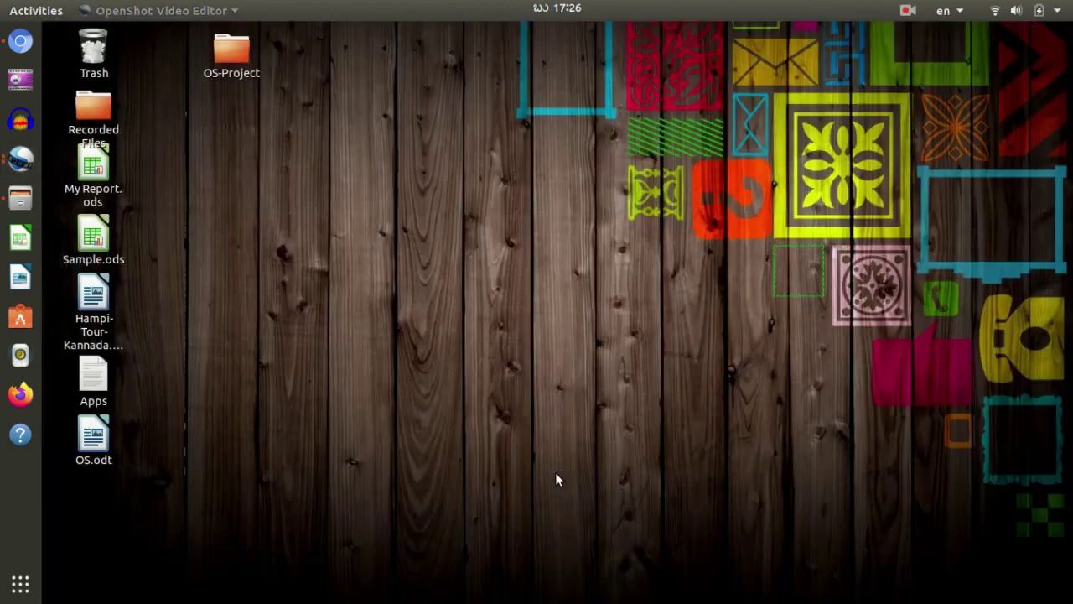